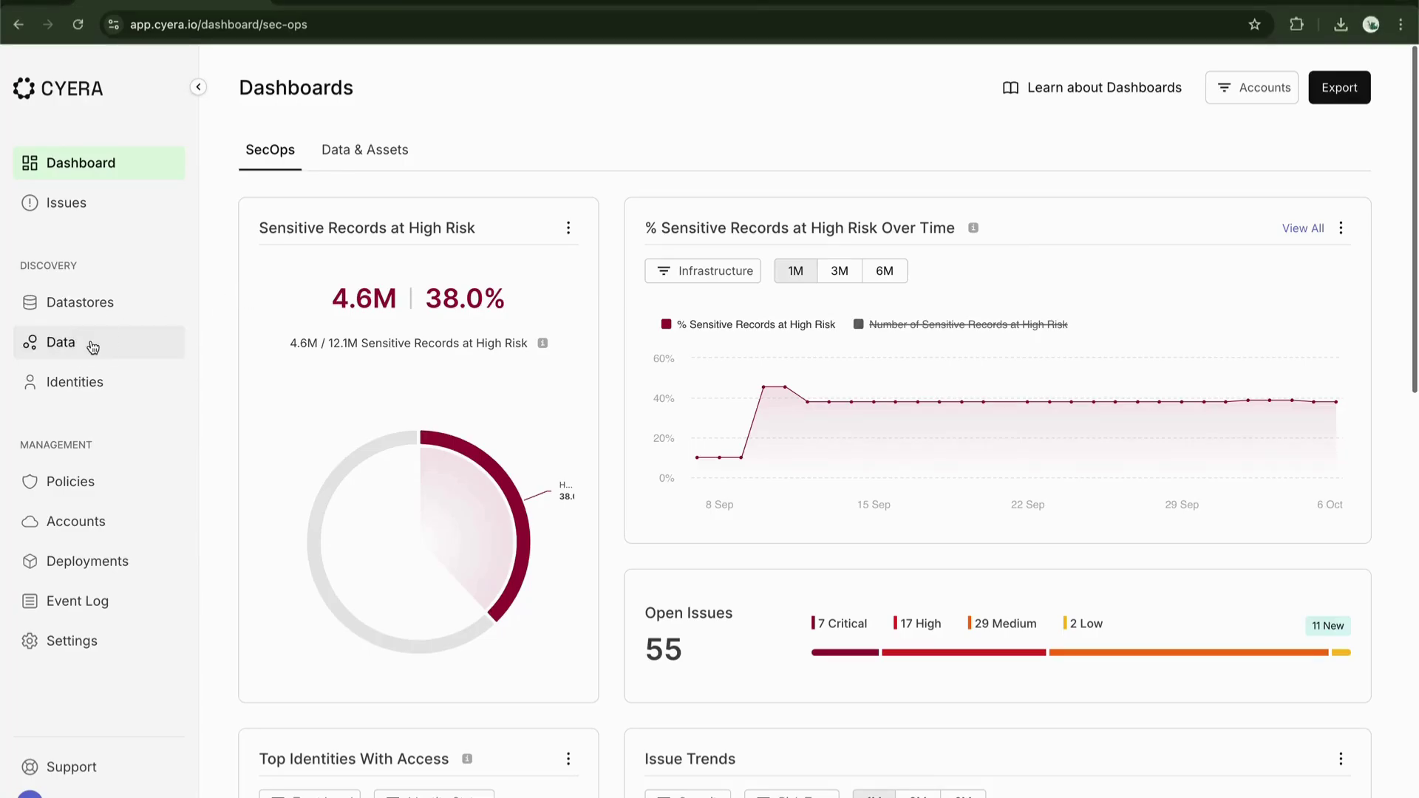
Step: Open the Data explorer and filter the data classes to the cloud provider Microsoft365
click(146, 346)
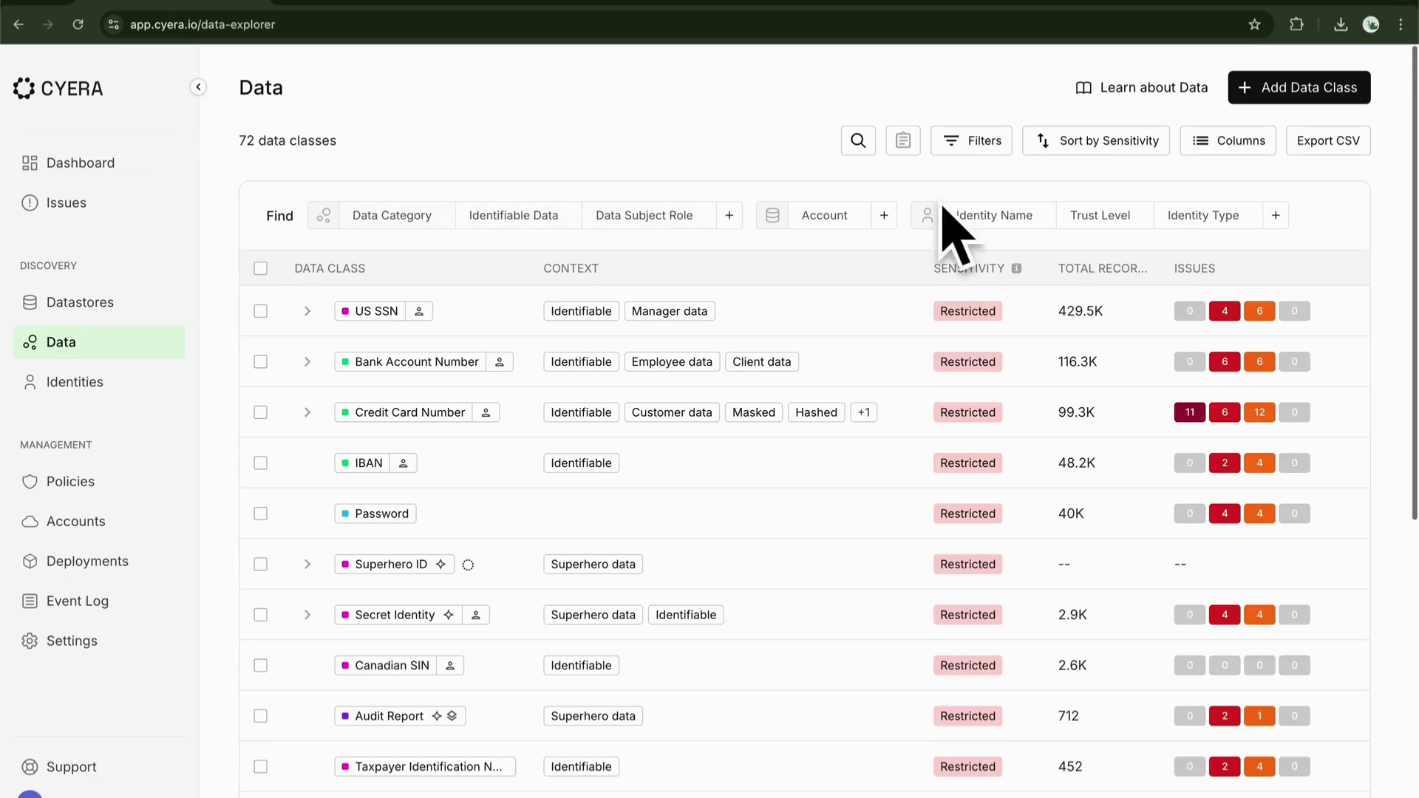
click(884, 217)
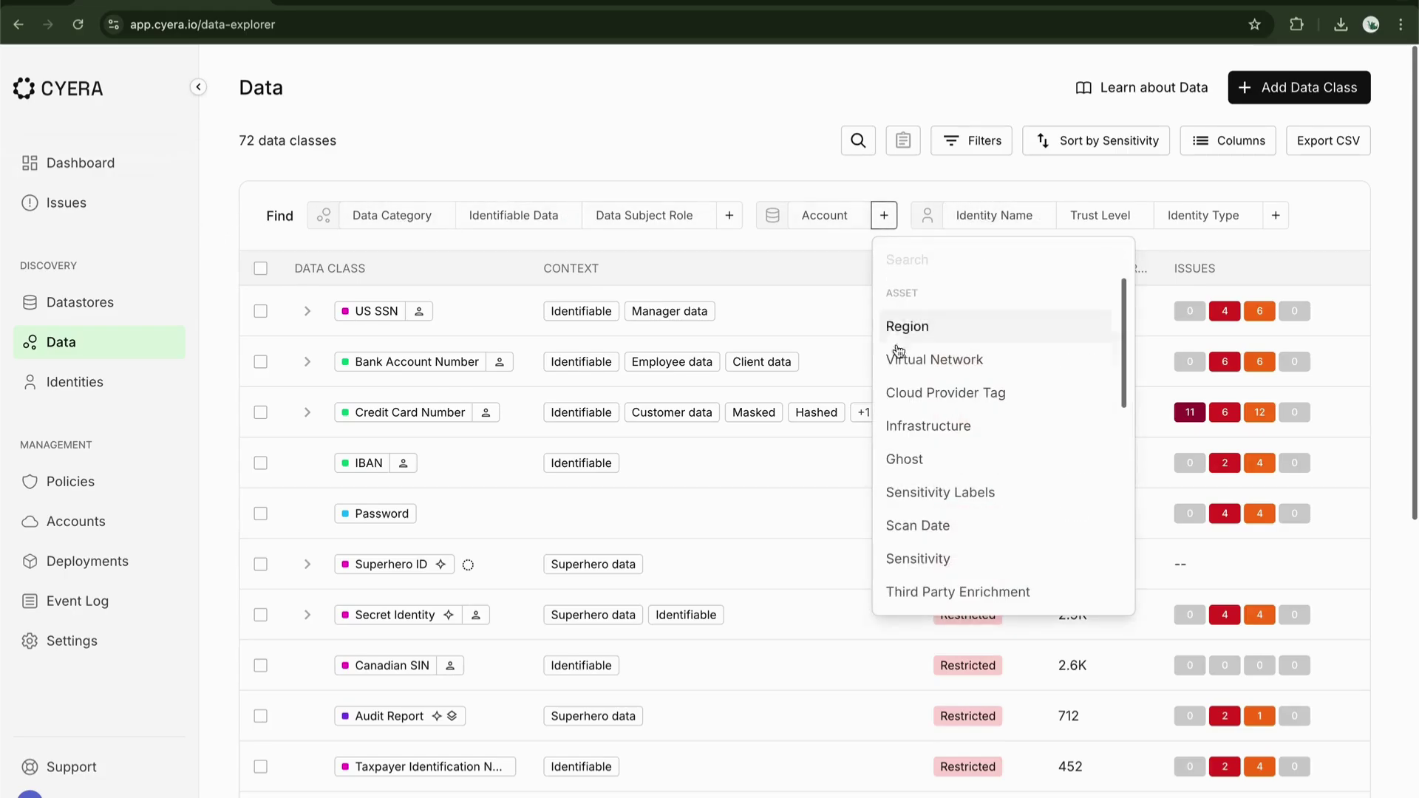
scroll(959, 534, down, 3)
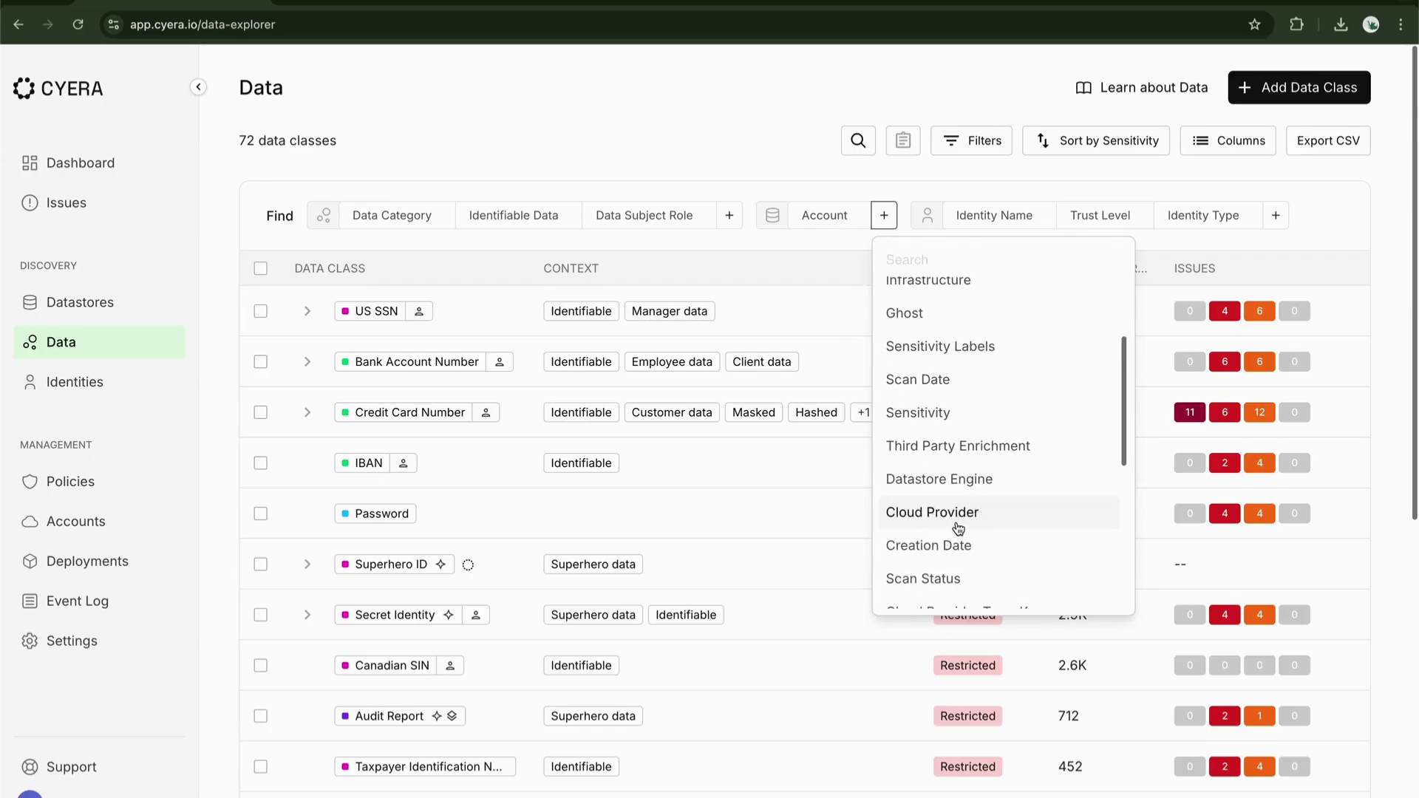
click(956, 519)
click(894, 353)
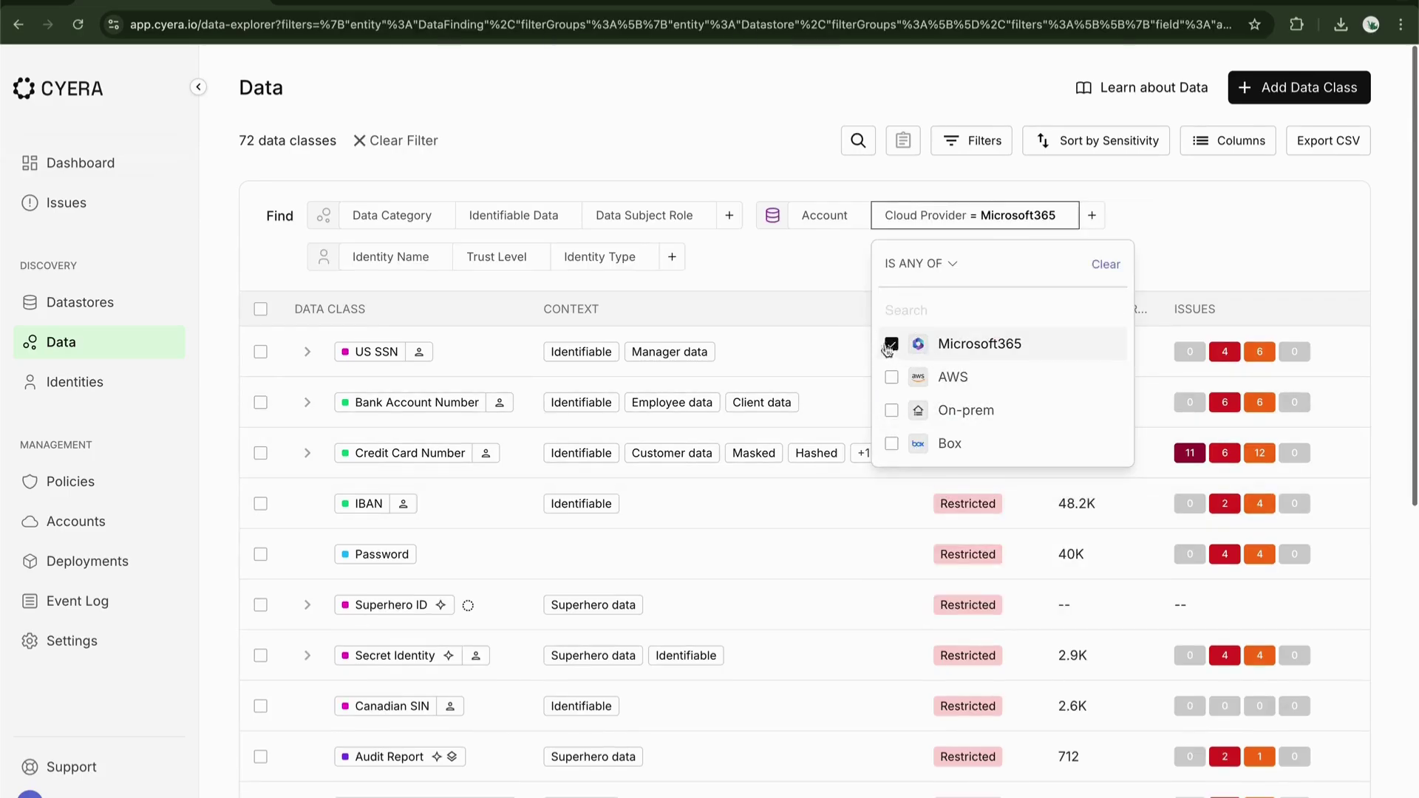
click(795, 270)
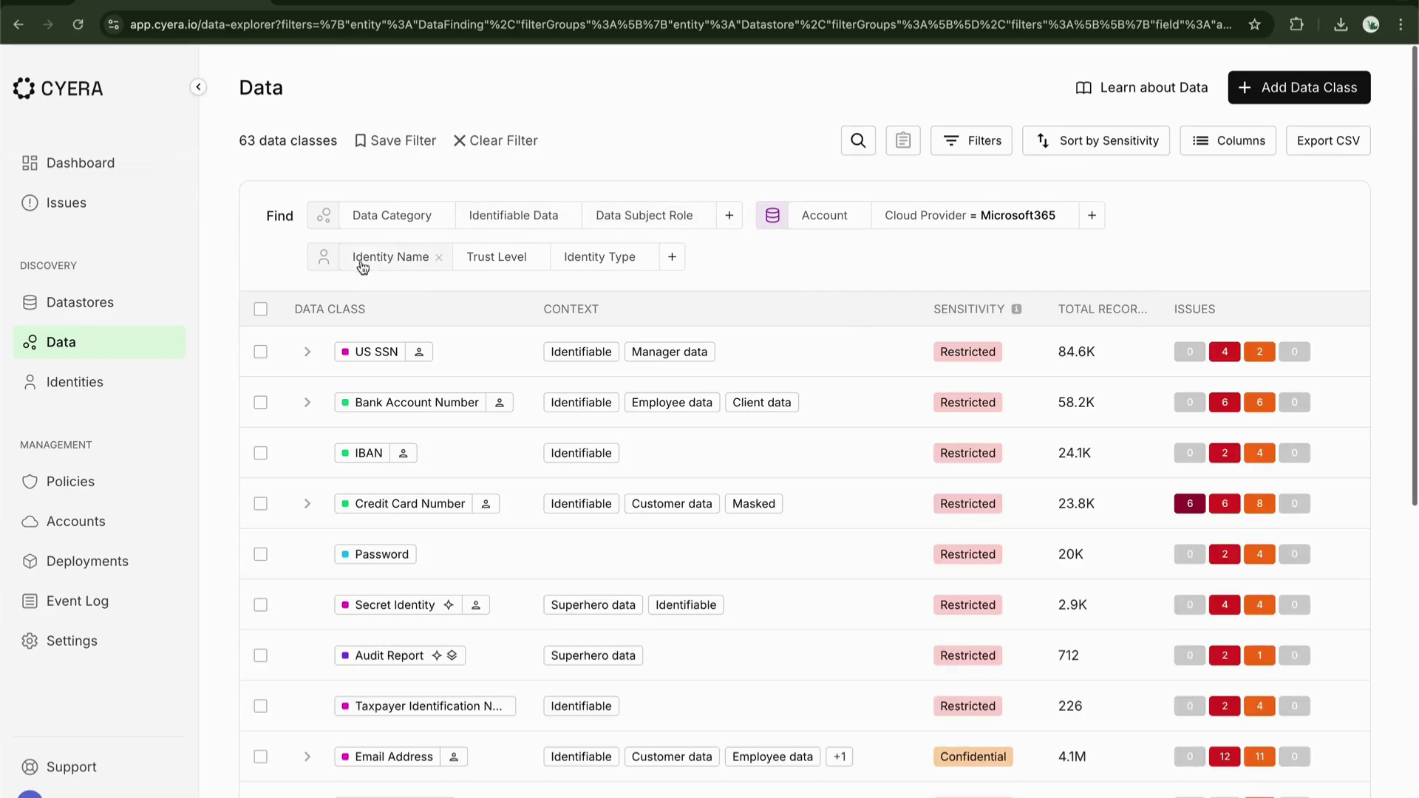
Step: Expand the US SSN and Bank Account Number data classes to examine their context variants
click(316, 352)
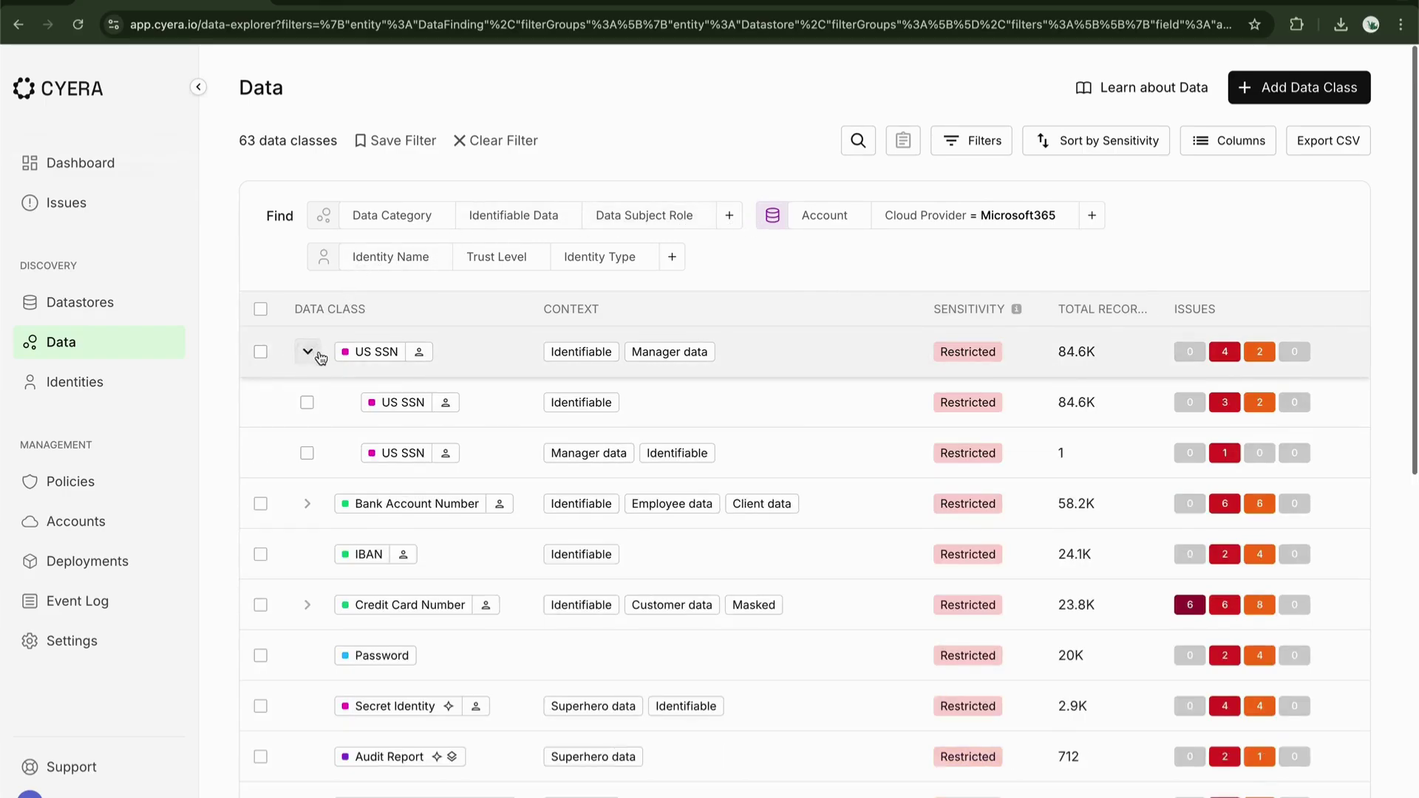
click(308, 504)
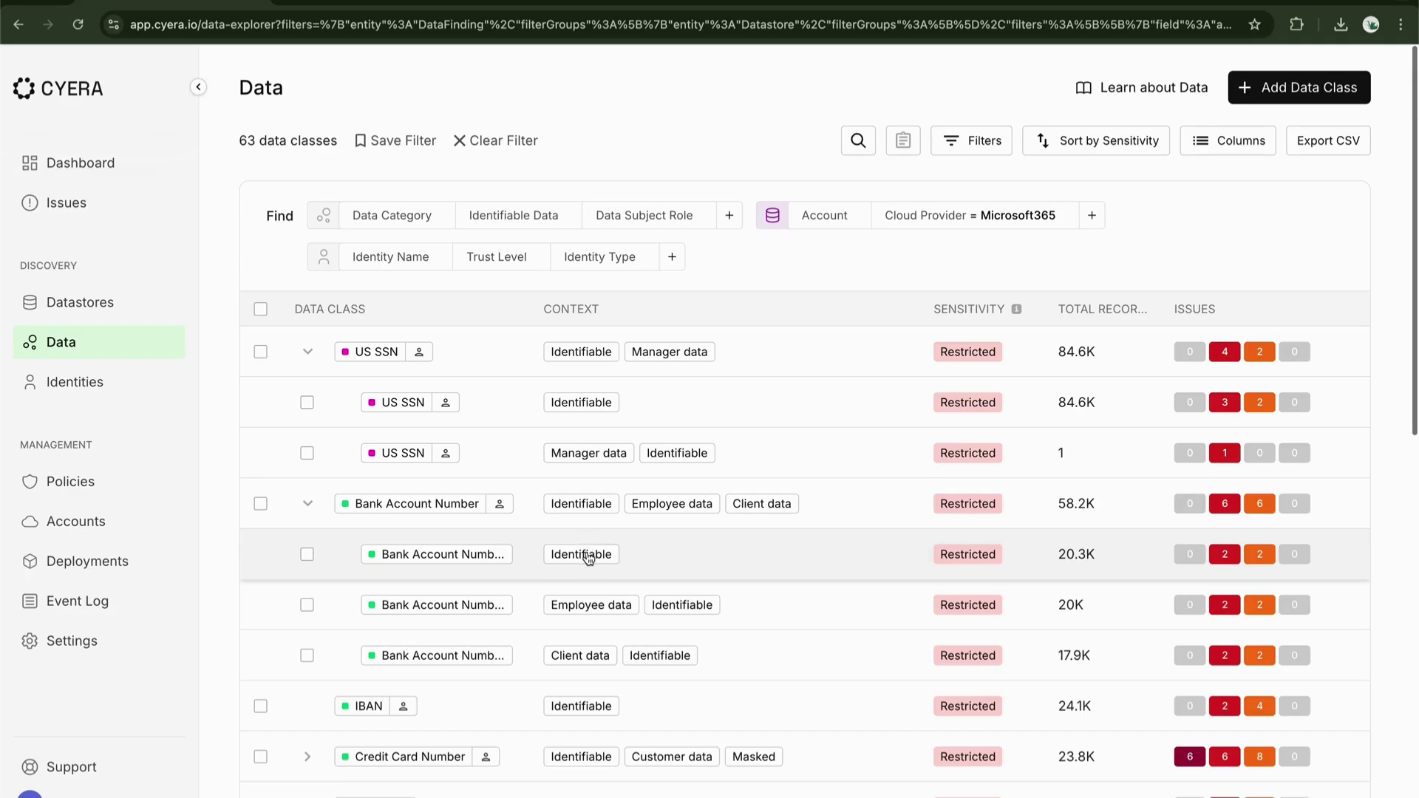
scroll(628, 569, down, 1)
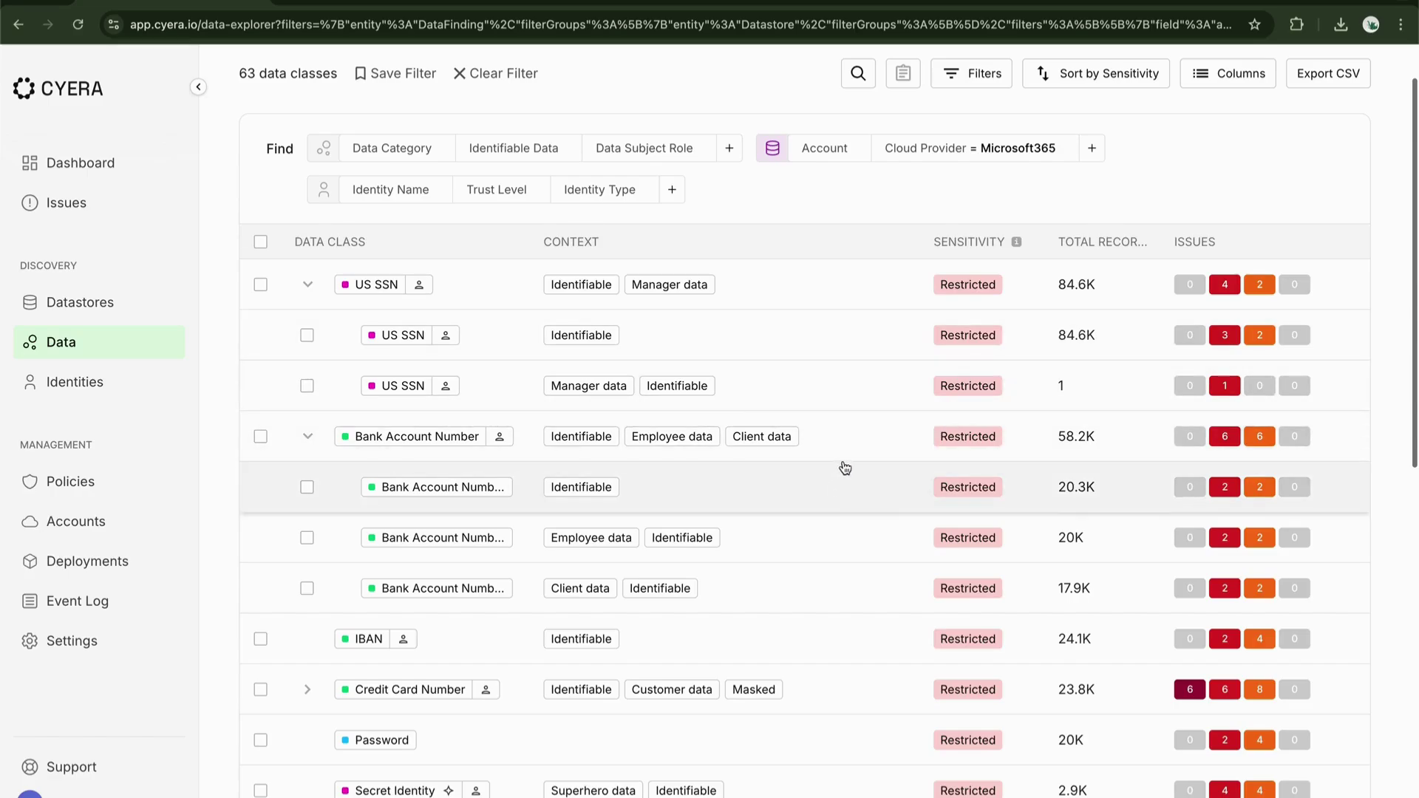
Step: Filter the data classes to the Customer data subject role and the Personal and Financial data categories
click(643, 148)
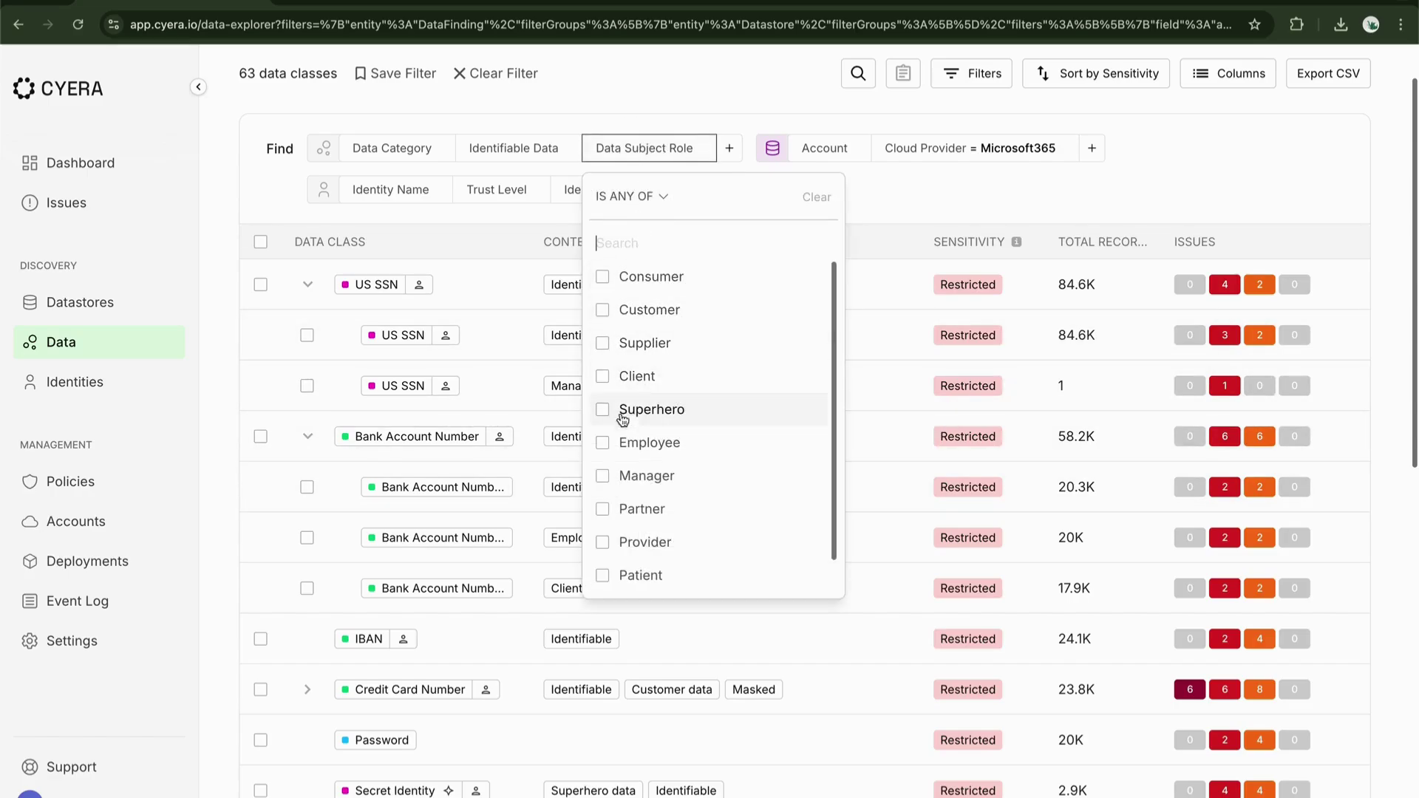
click(392, 150)
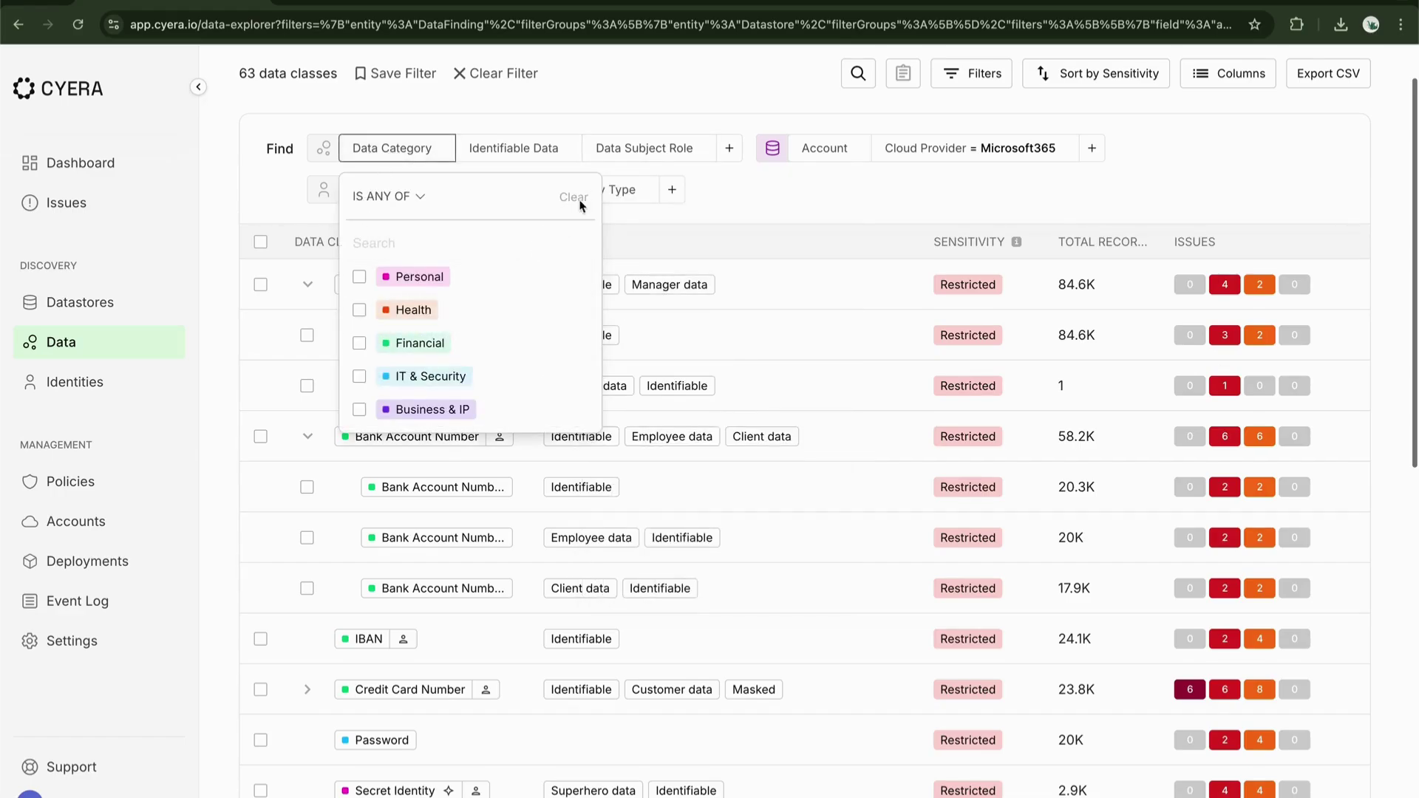
click(634, 162)
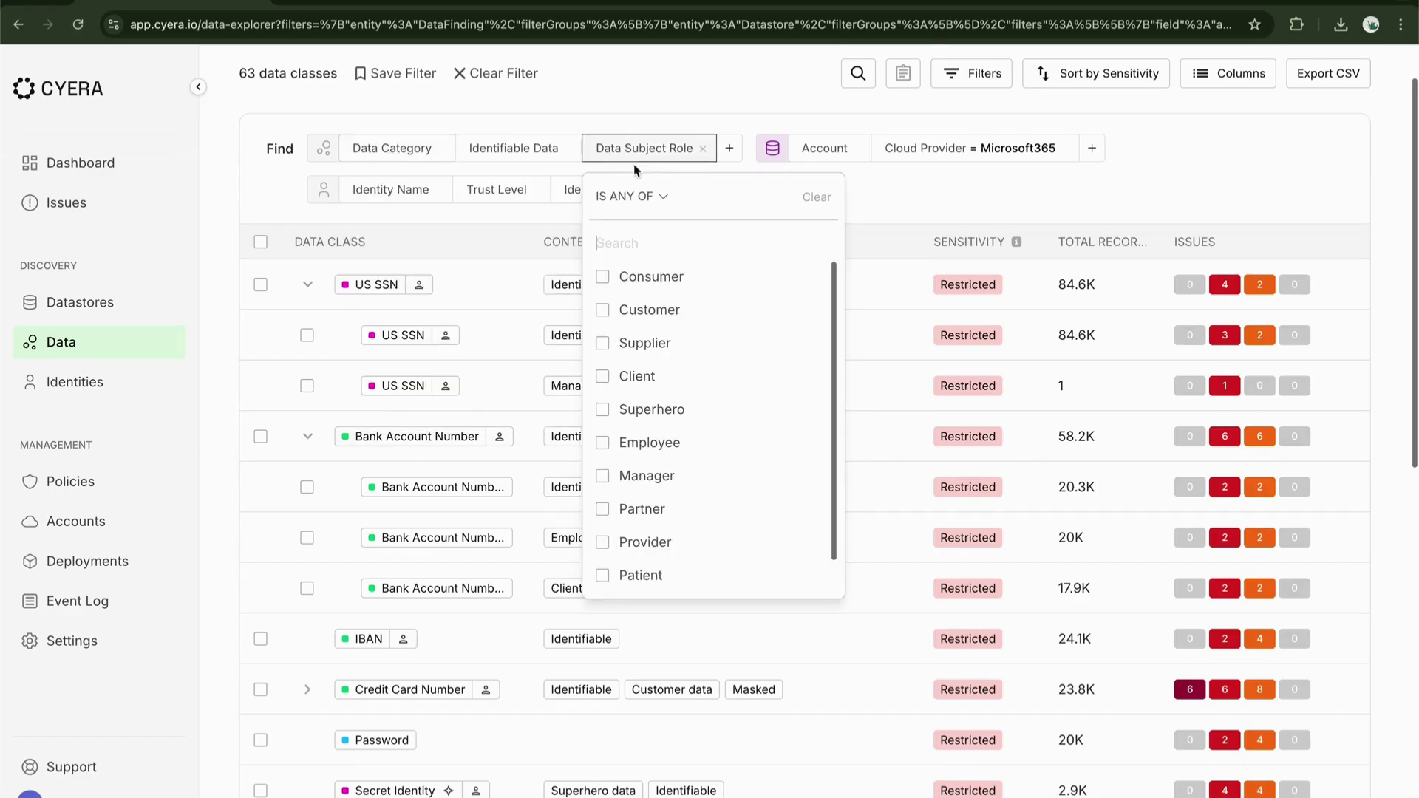
click(603, 313)
click(399, 148)
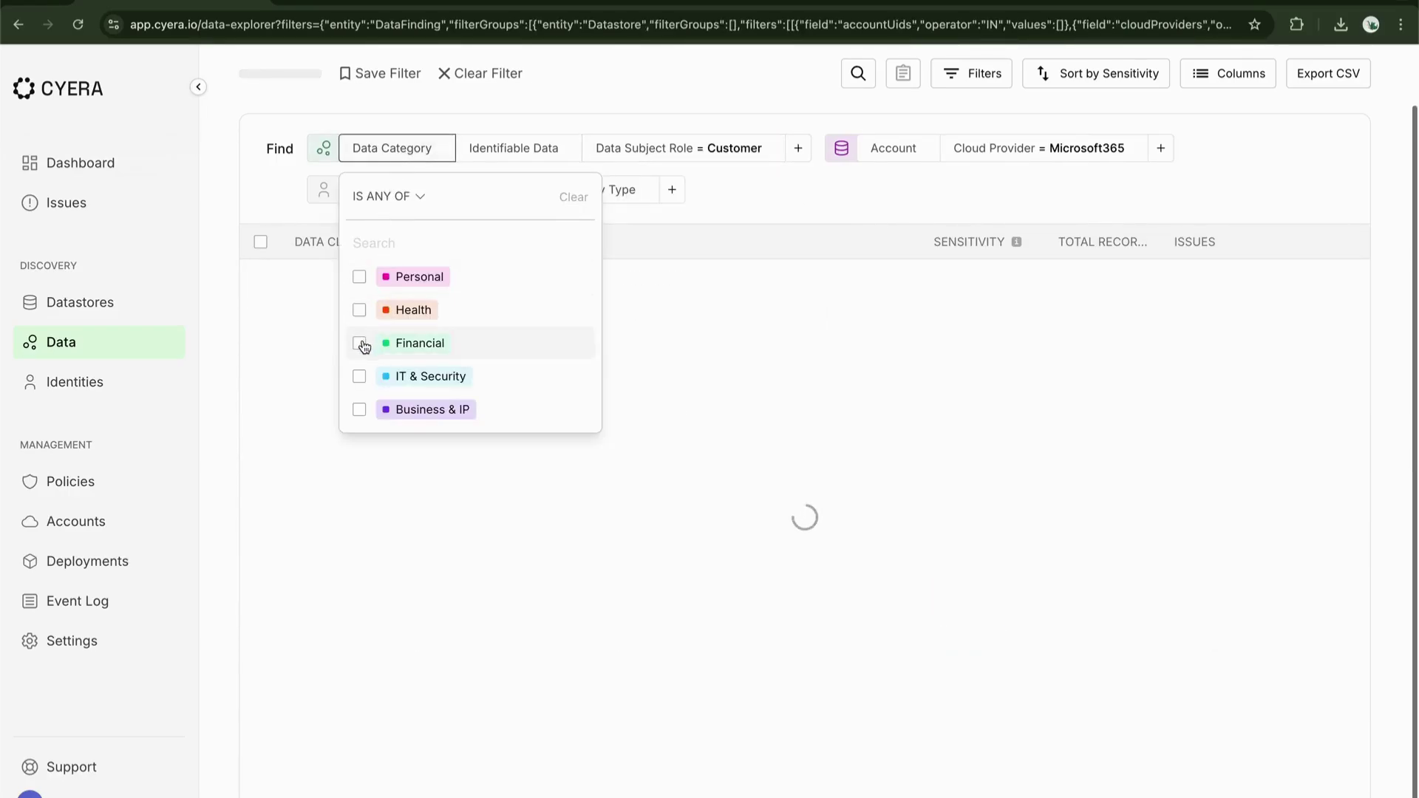
click(363, 344)
click(360, 411)
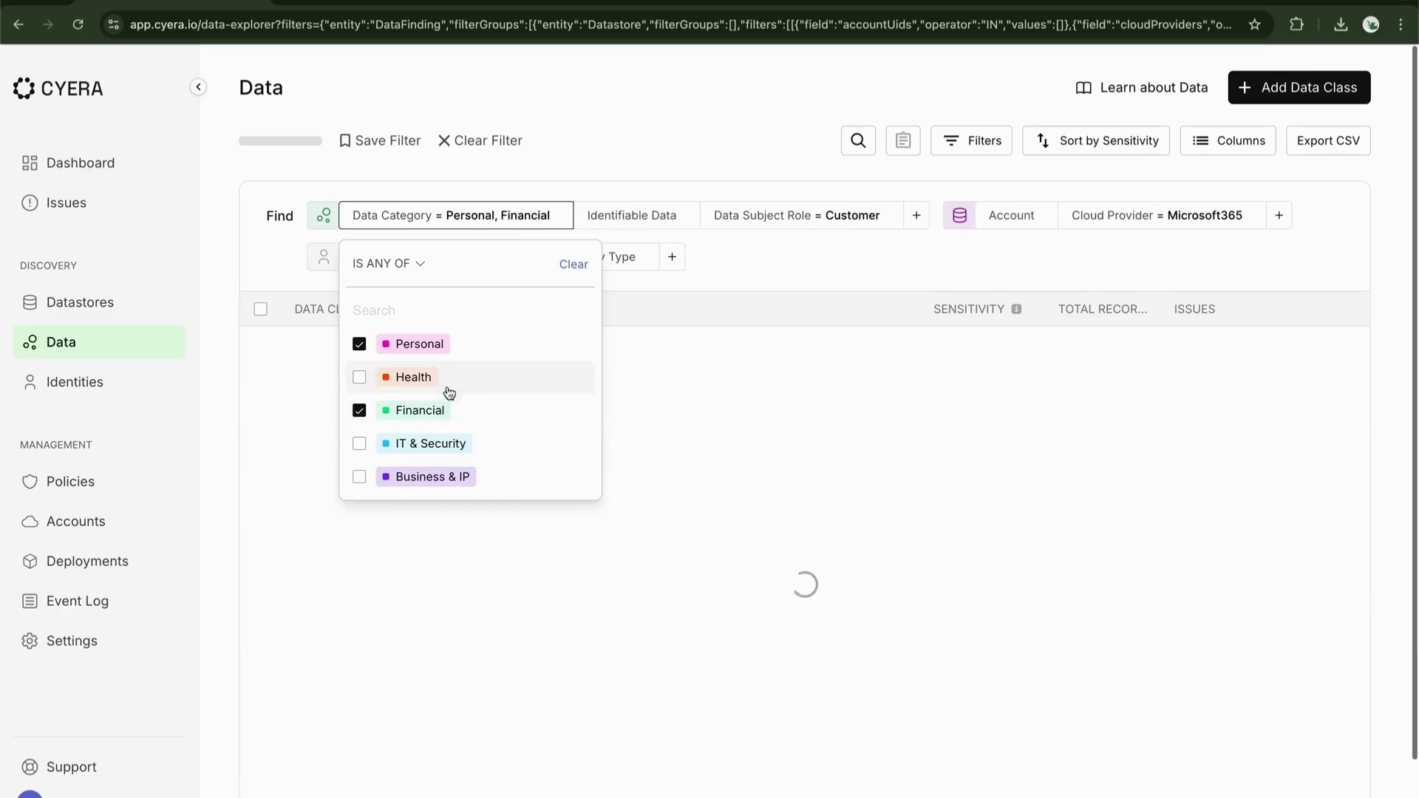
click(743, 271)
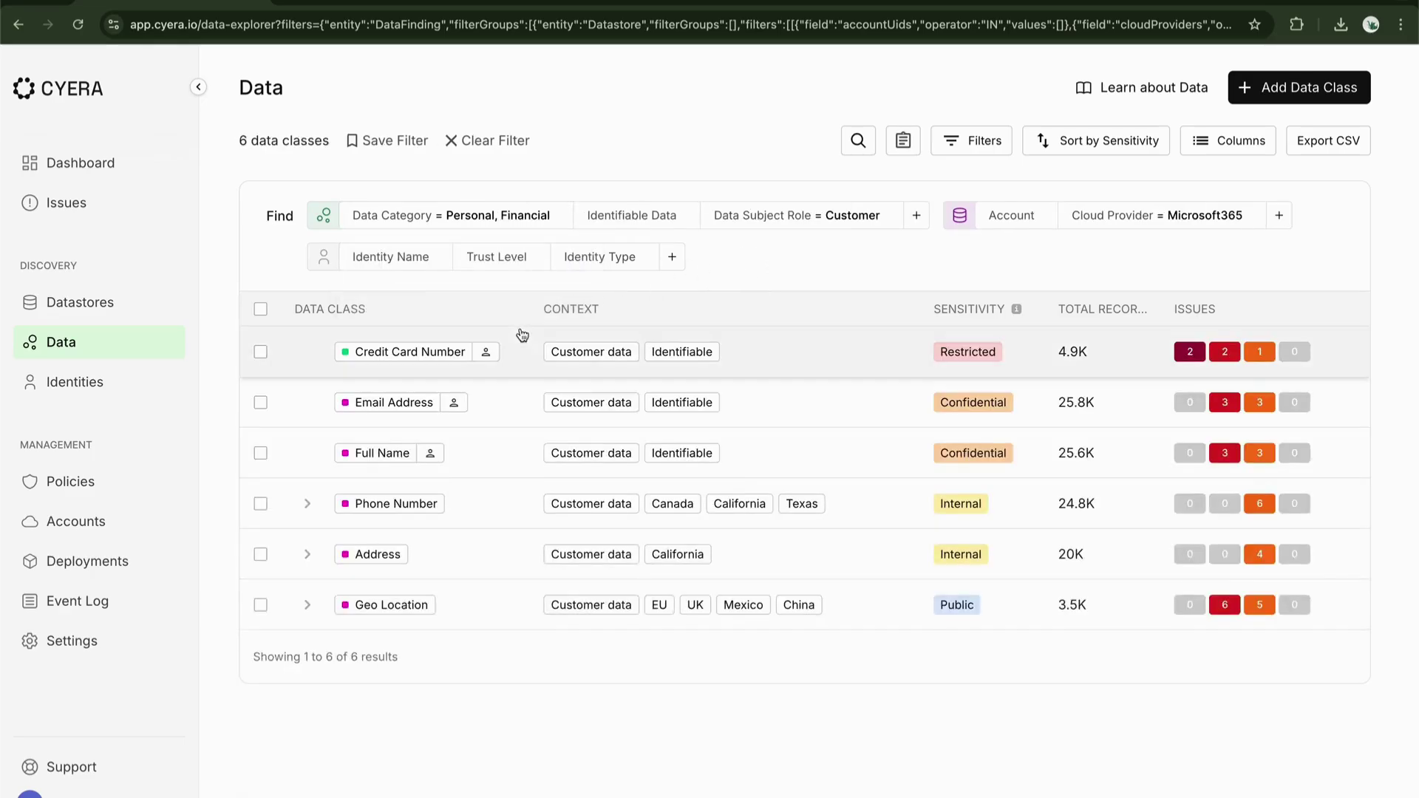
Step: Expand the Phone Number data class to examine its regional context, sensitivity and issues
click(306, 503)
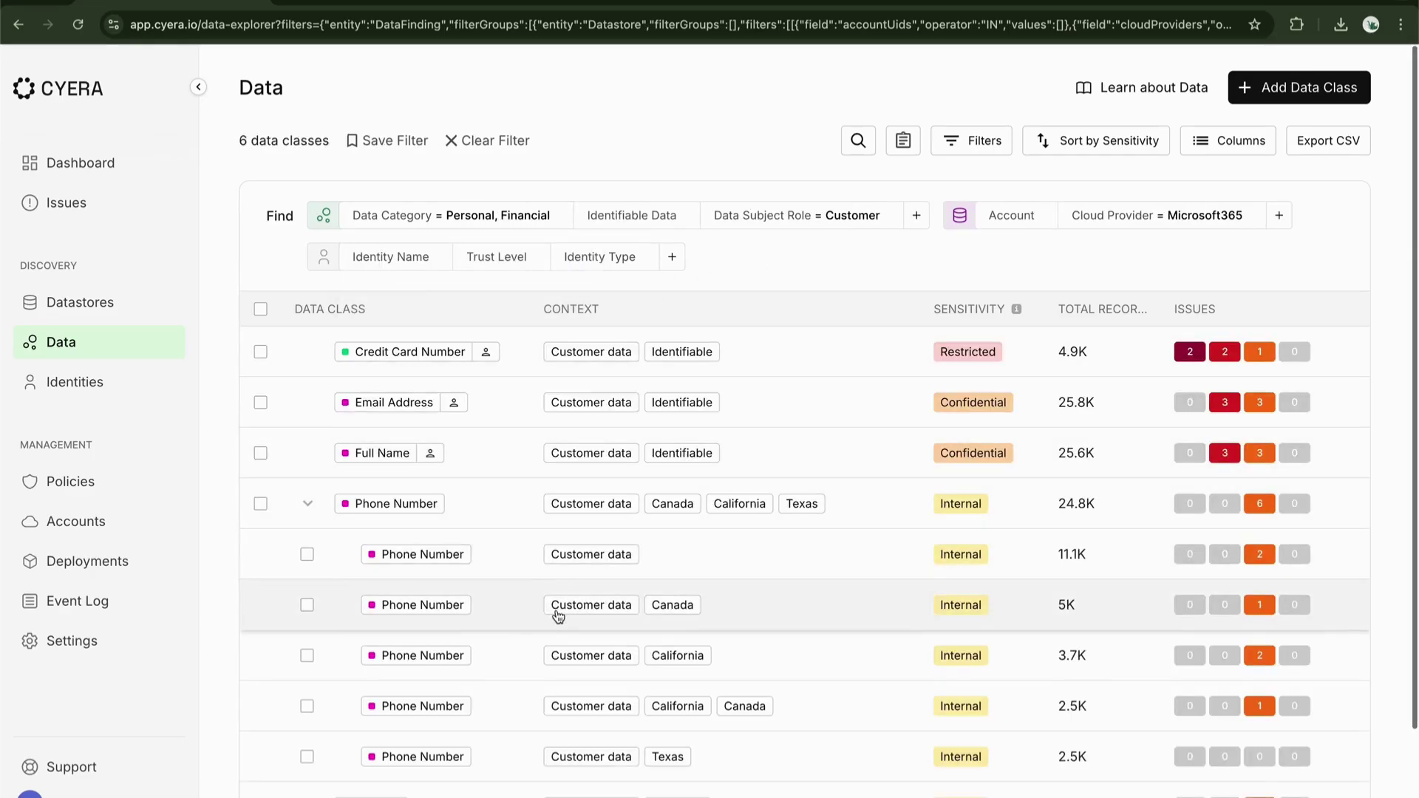
scroll(579, 608, down, 2)
scroll(584, 610, up, 2)
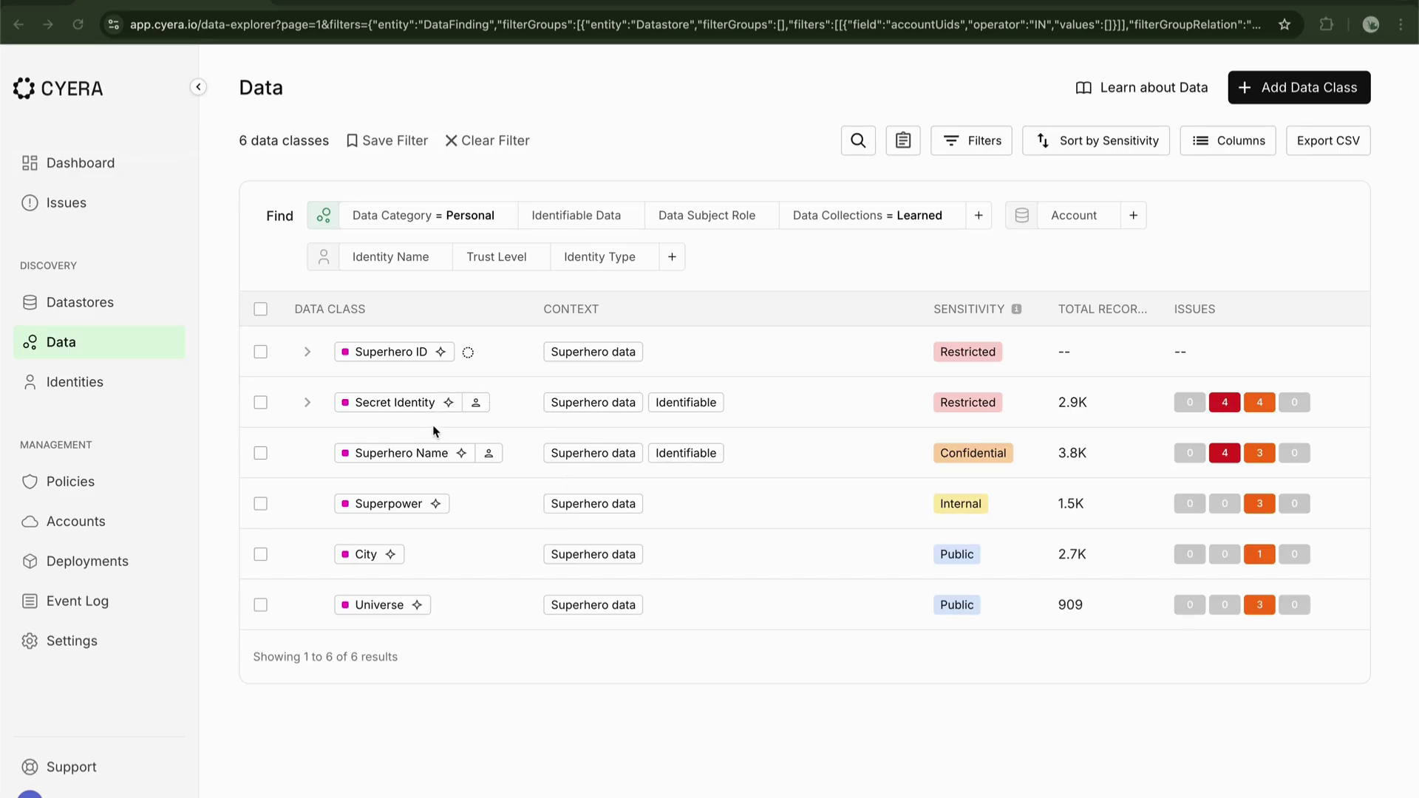
Step: Check the Data Collections filter, and open heroes_information.xlsx from the Database documents of the Superhero Talent Agency SharePoint site
click(887, 215)
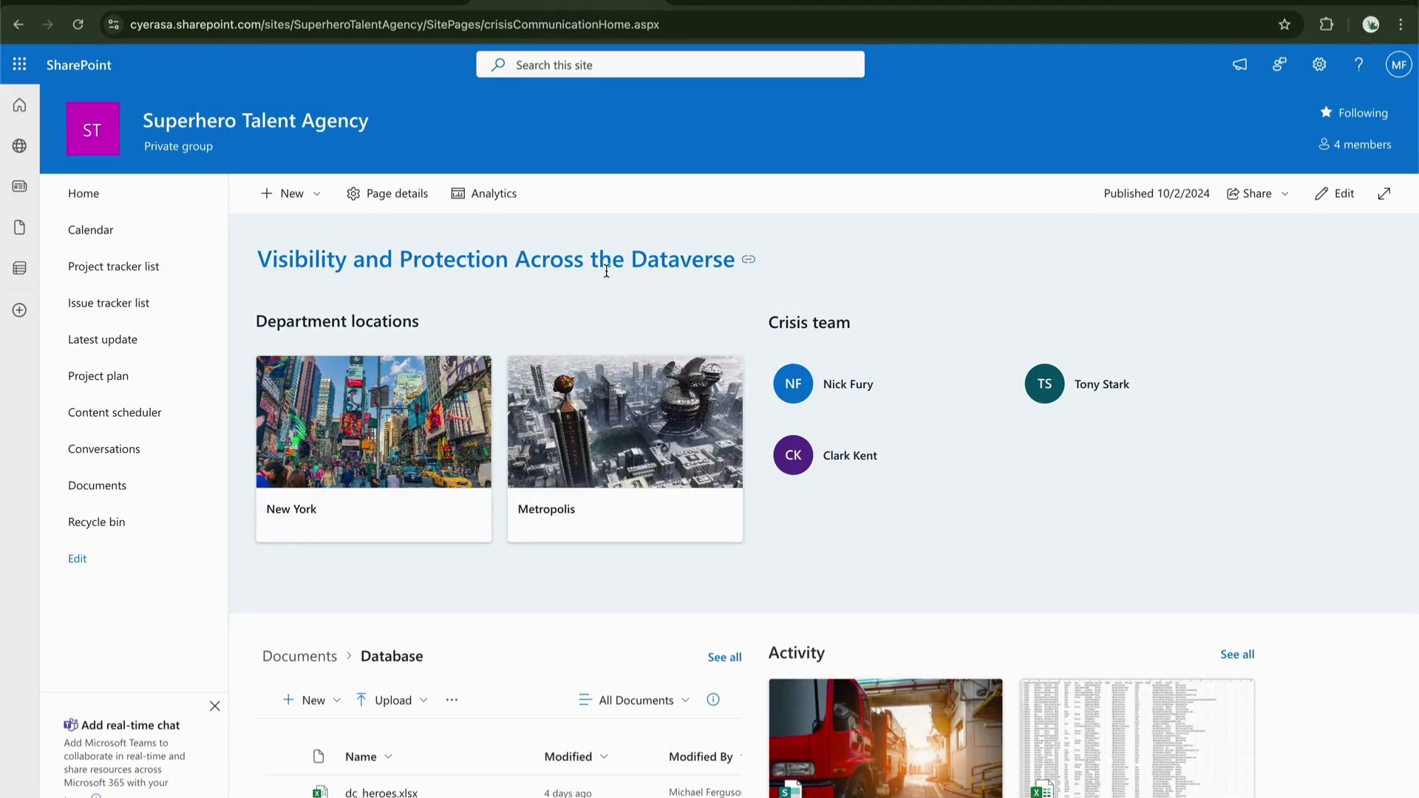
scroll(1008, 467, down, 2)
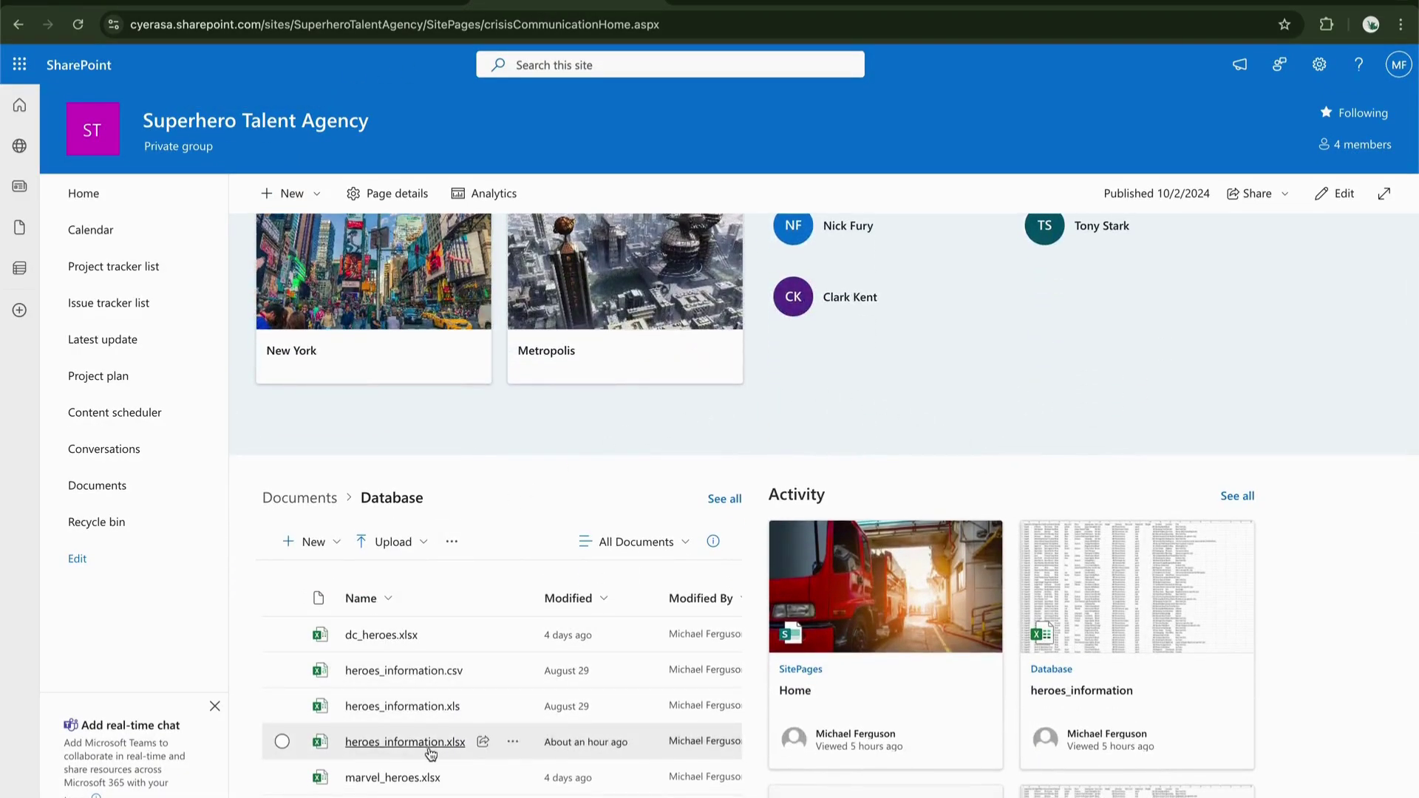
click(429, 743)
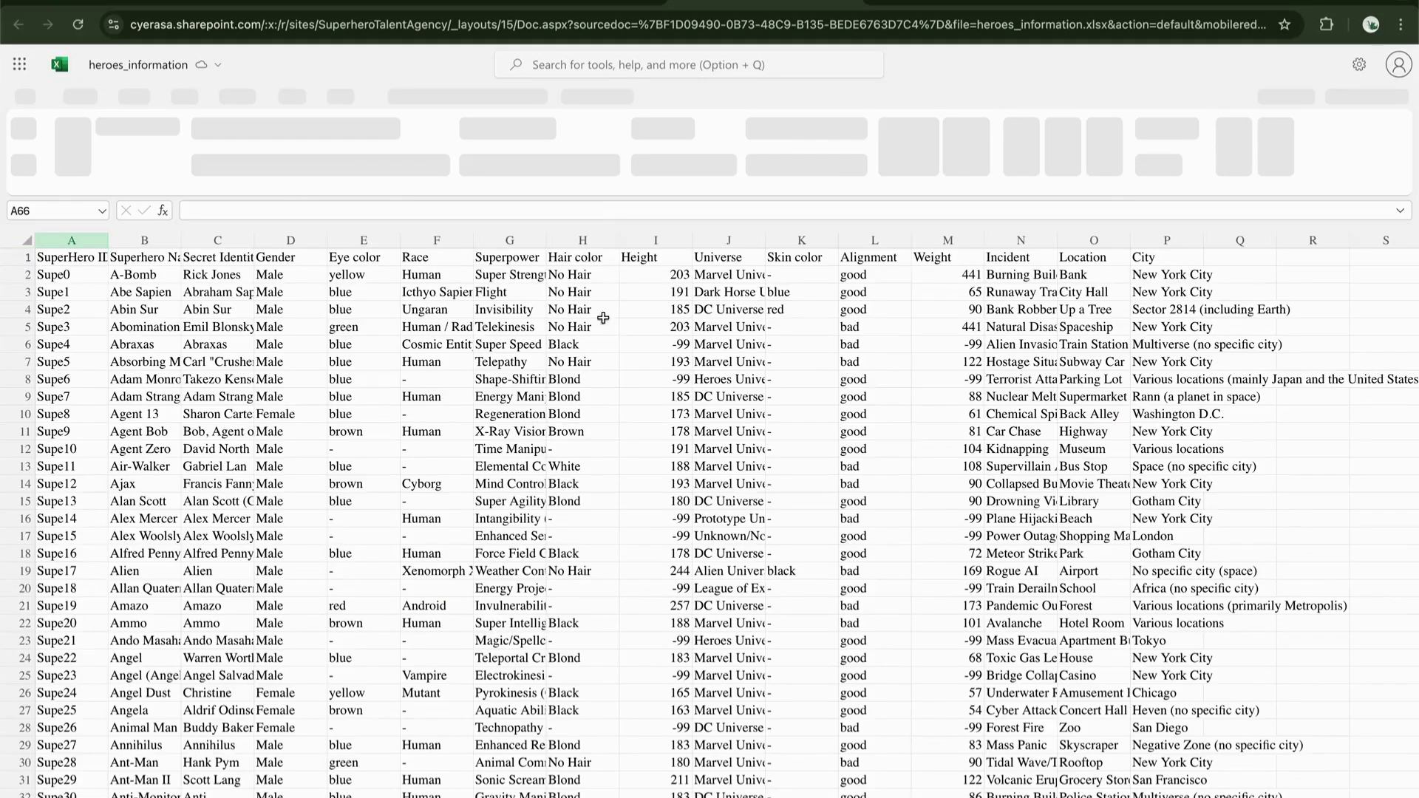
Step: Examine the sample values in the spreadsheet's SuperHero ID, Superhero Name, Secret Identity, Superpower and Universe columns
drag(65, 258, 59, 344)
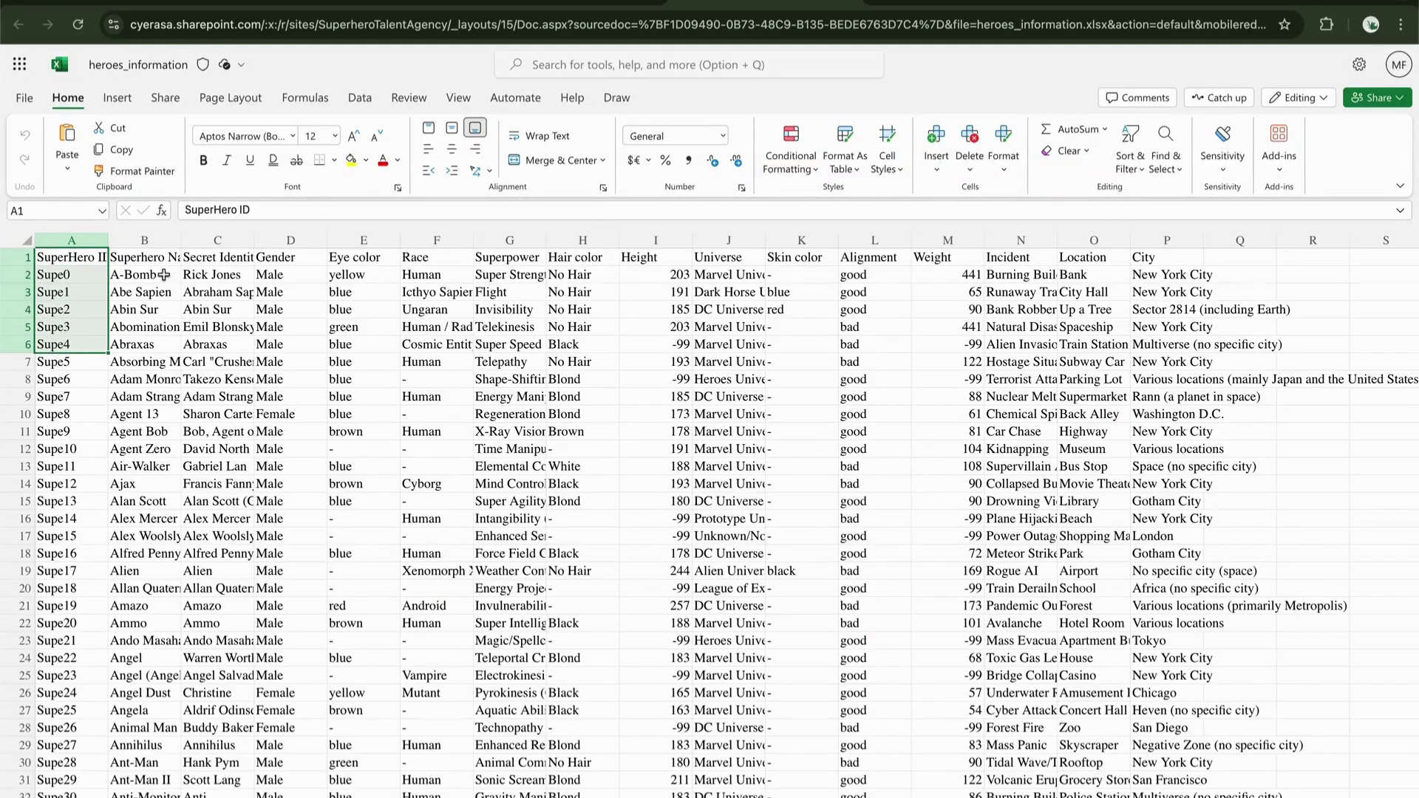
drag(163, 260, 159, 362)
drag(221, 260, 220, 374)
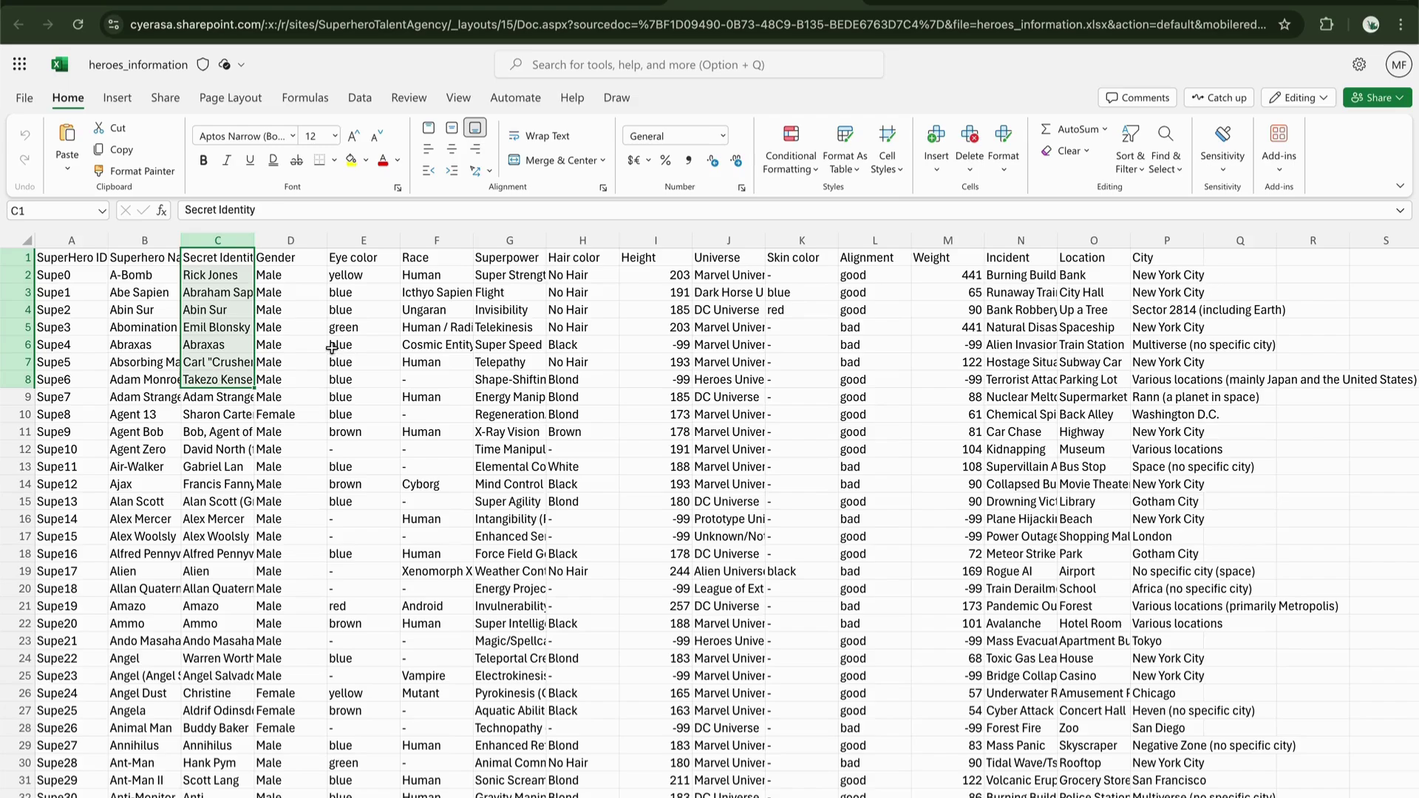
drag(539, 276, 528, 379)
click(692, 362)
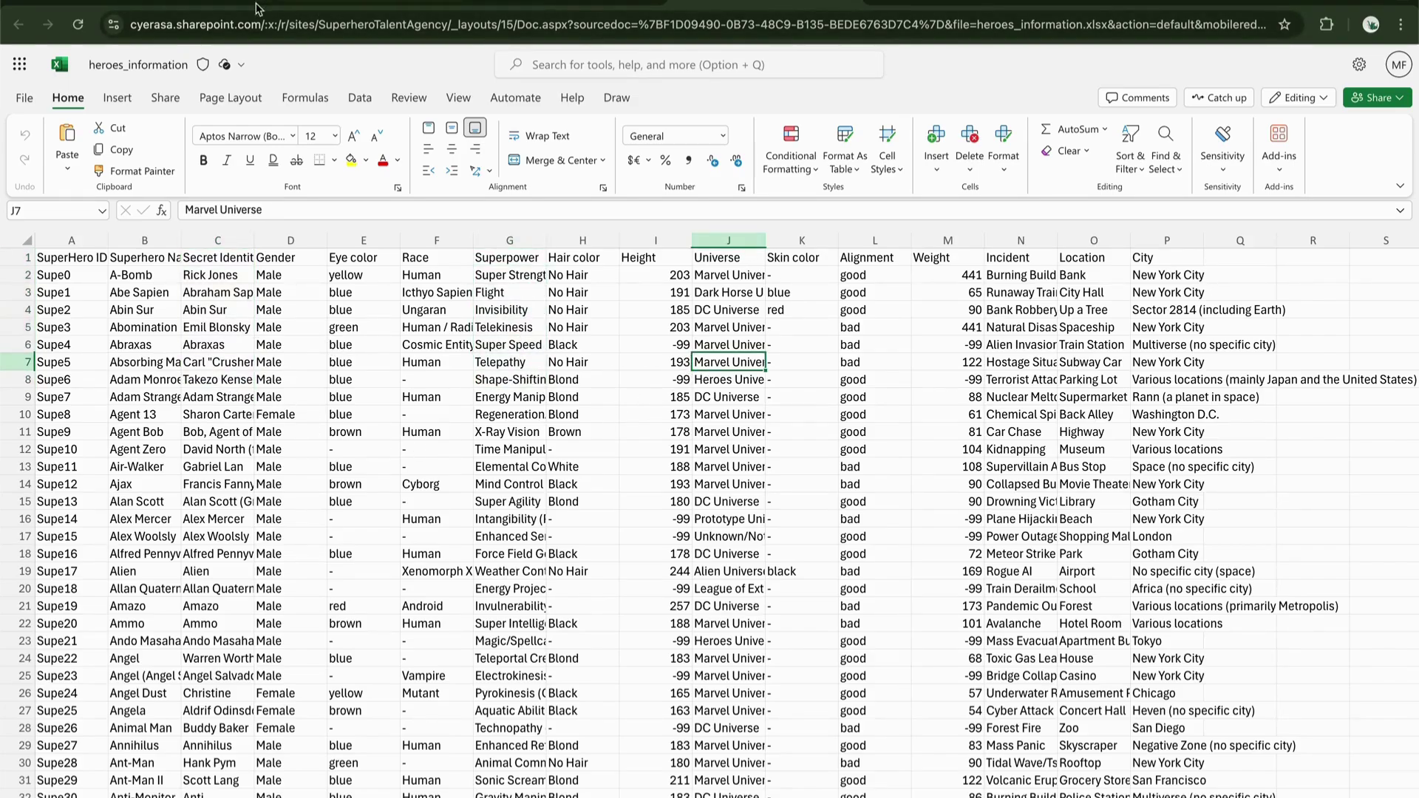
Step: Switch back to the Cyera data explorer and expand the Superhero ID data class to examine its variants
click(212, 6)
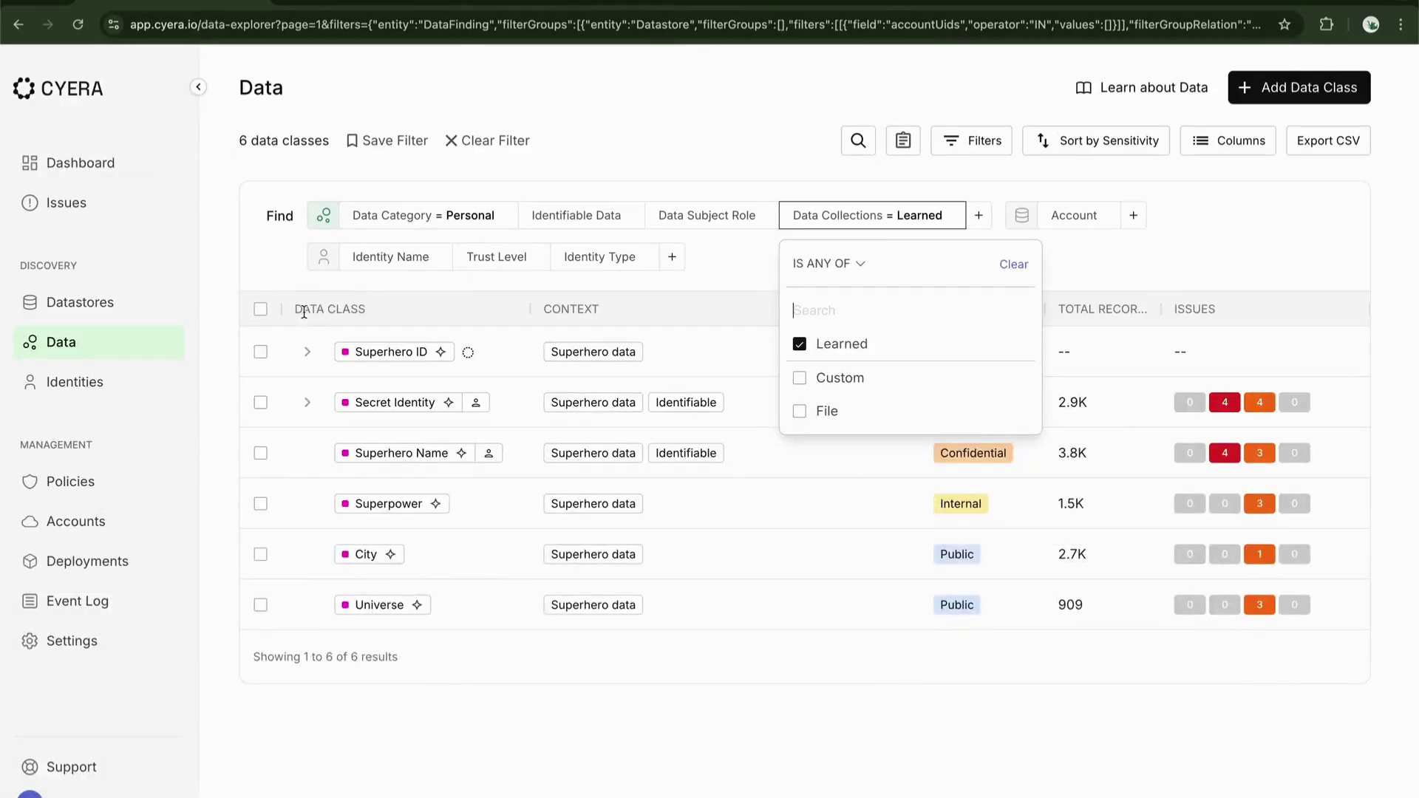
click(308, 352)
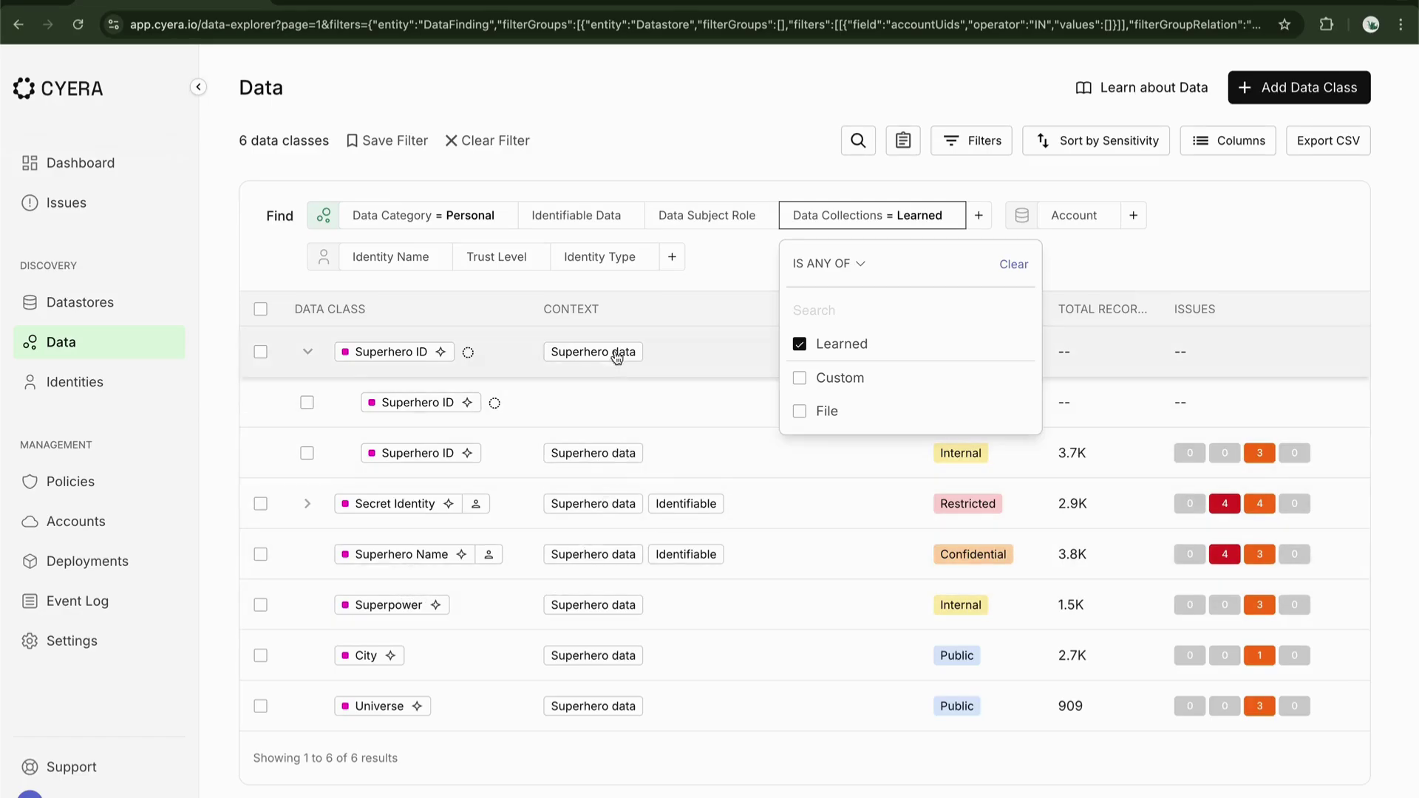
Step: Remove the Personal data category filter and filter the learned data classes to the Superhero data subject role
click(507, 215)
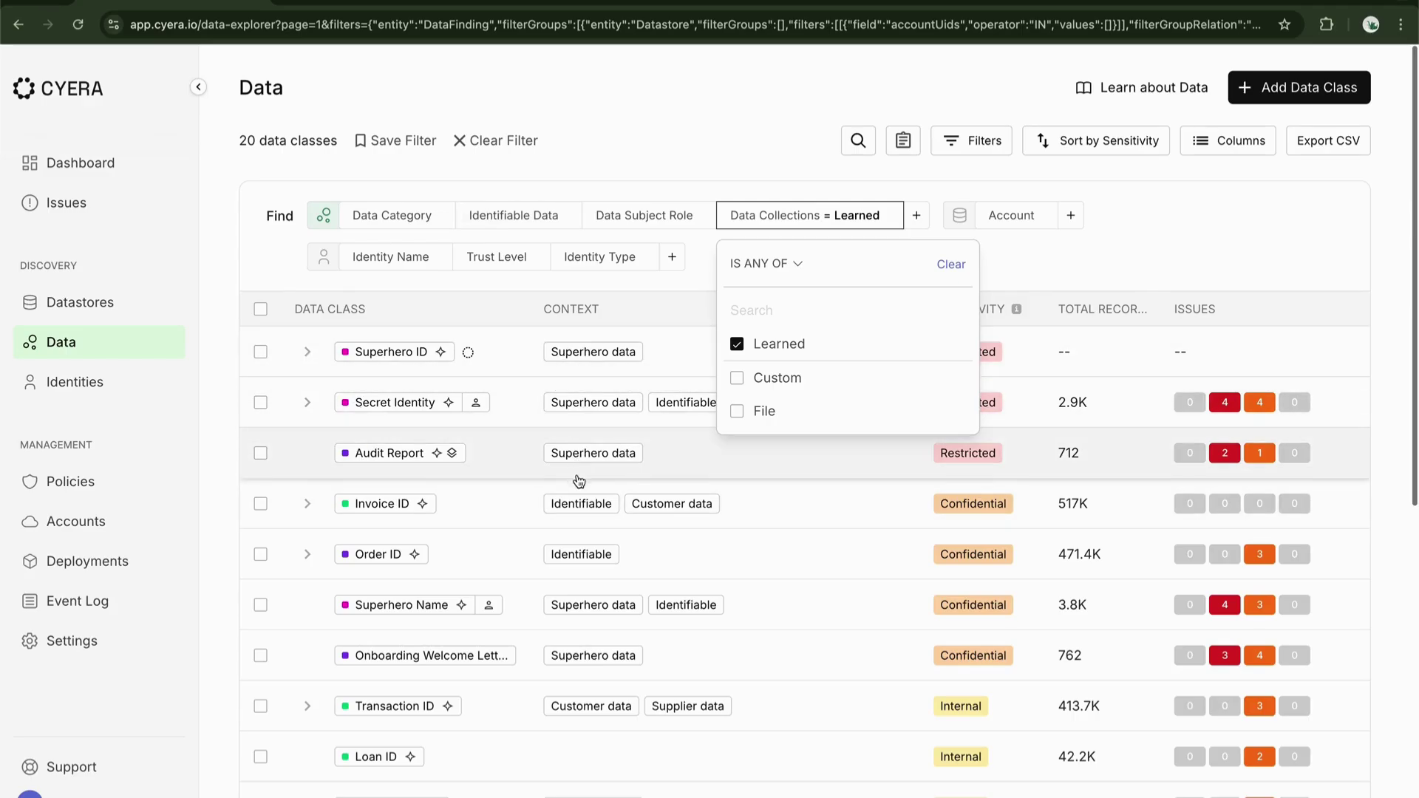
click(644, 219)
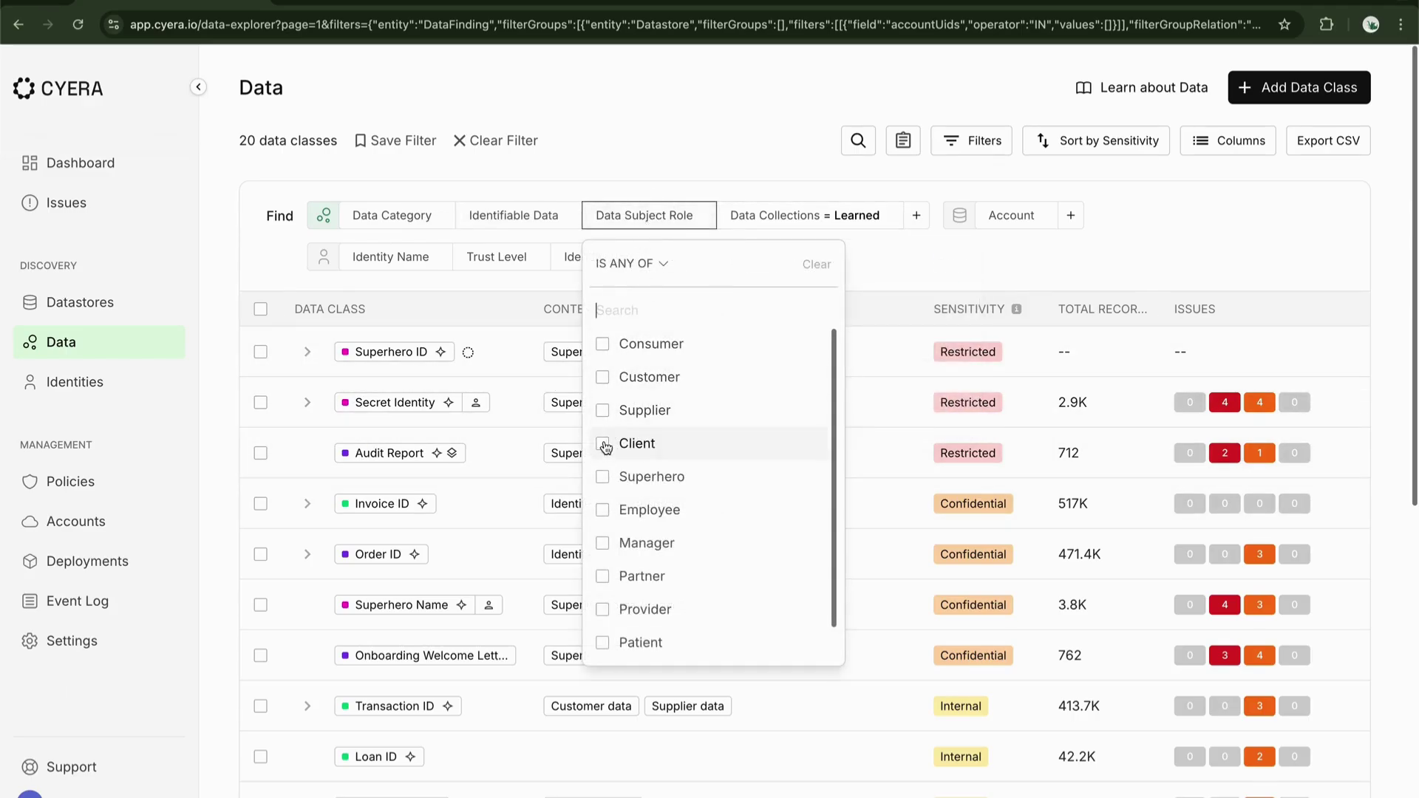
click(603, 477)
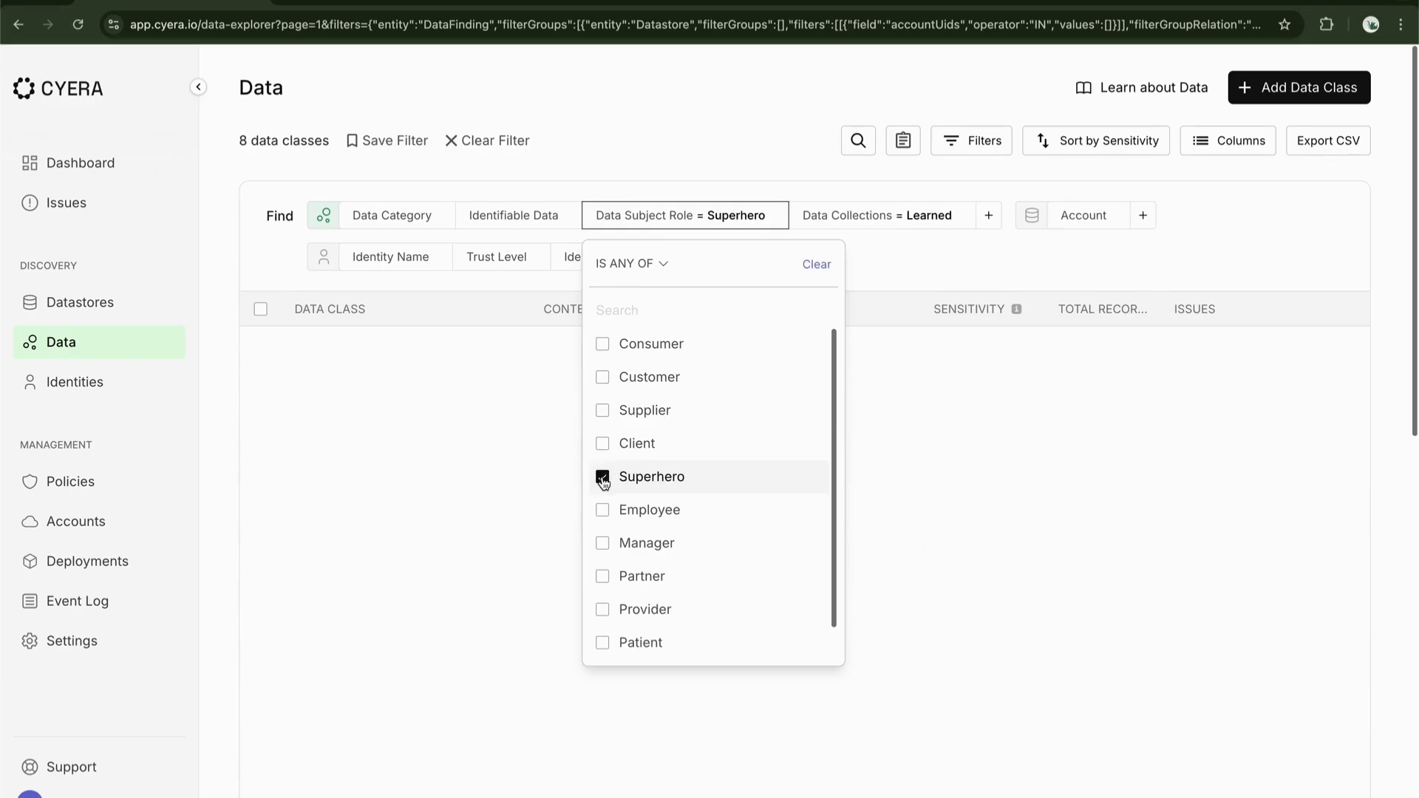
click(861, 261)
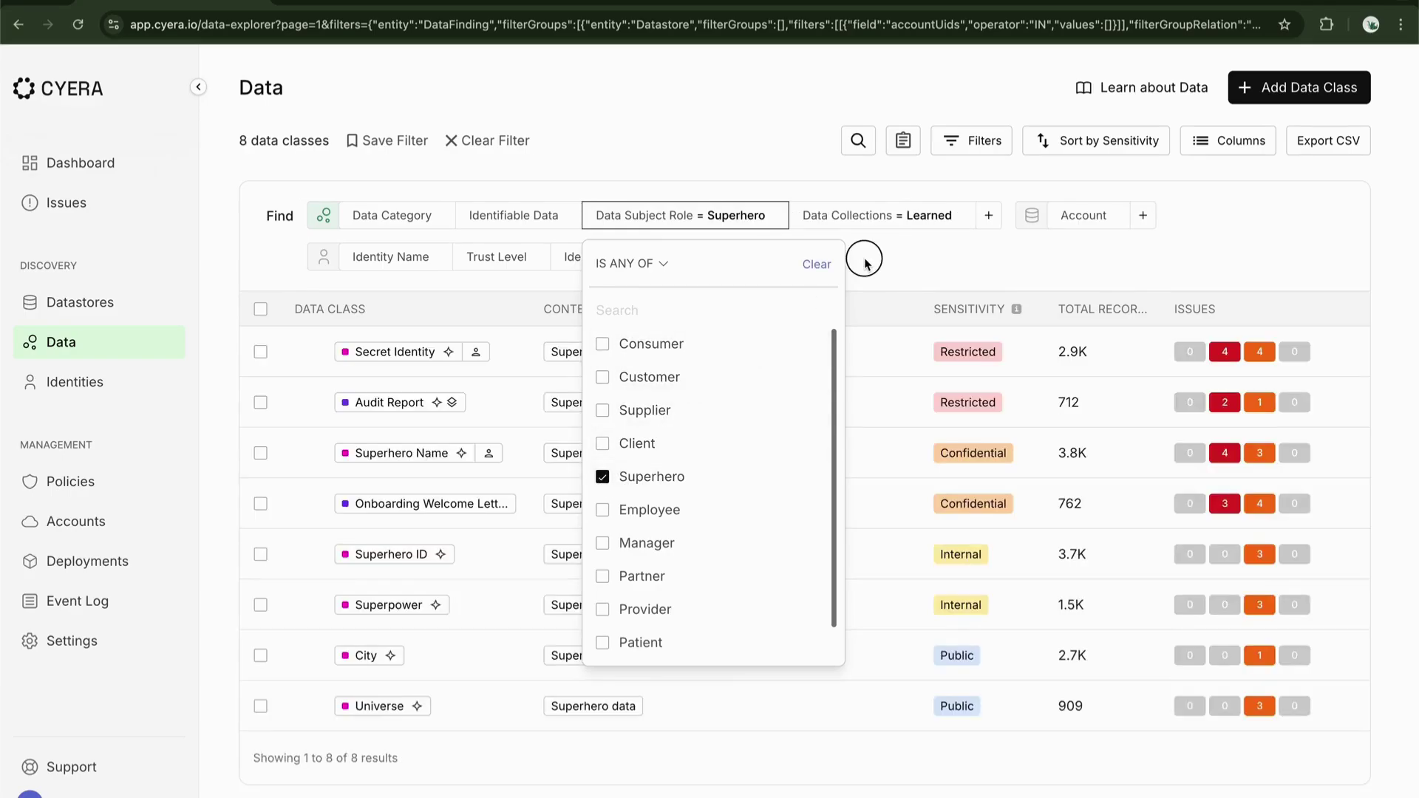
Step: Review the Audit Report data class details, including where it is stored and its risk issues, and close them
click(412, 406)
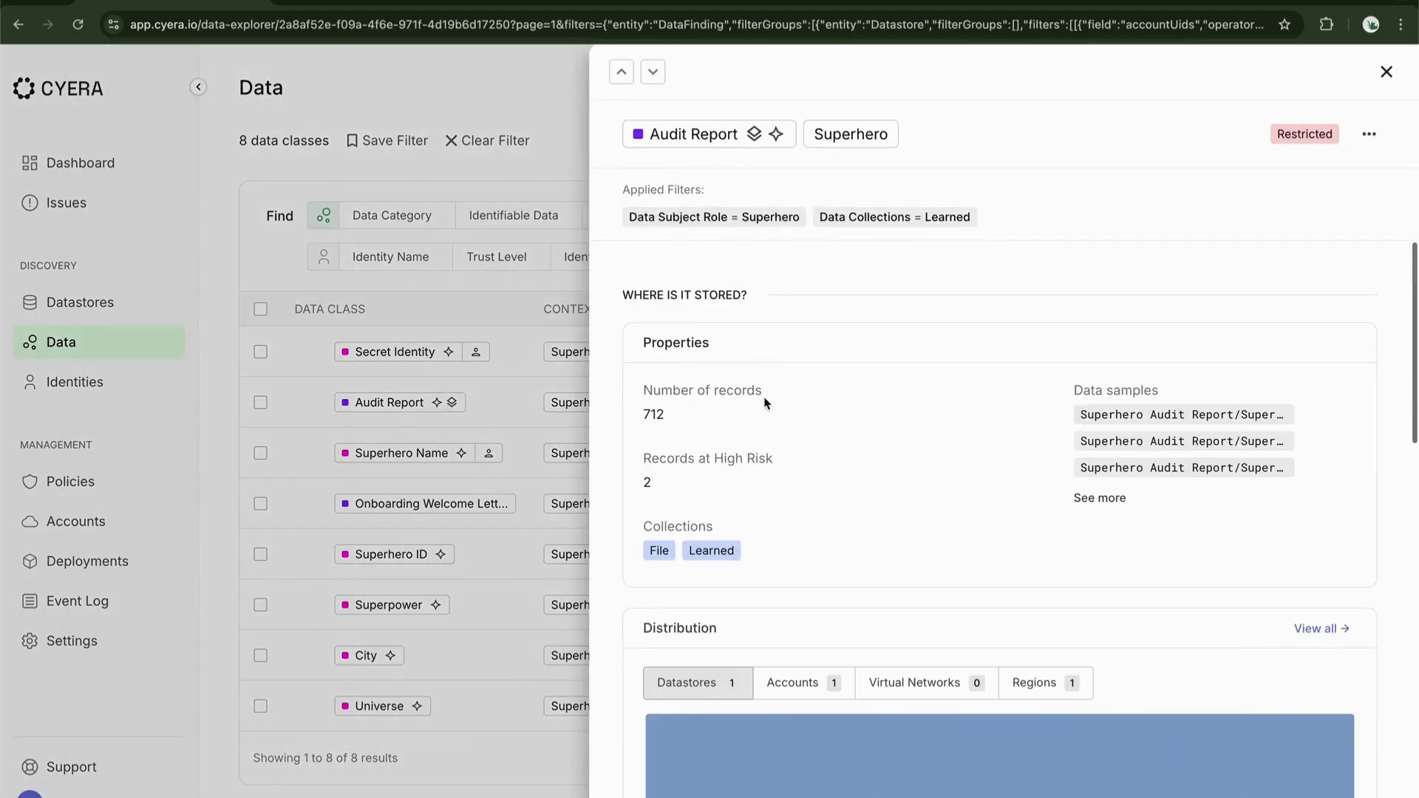
scroll(706, 624, down, 8)
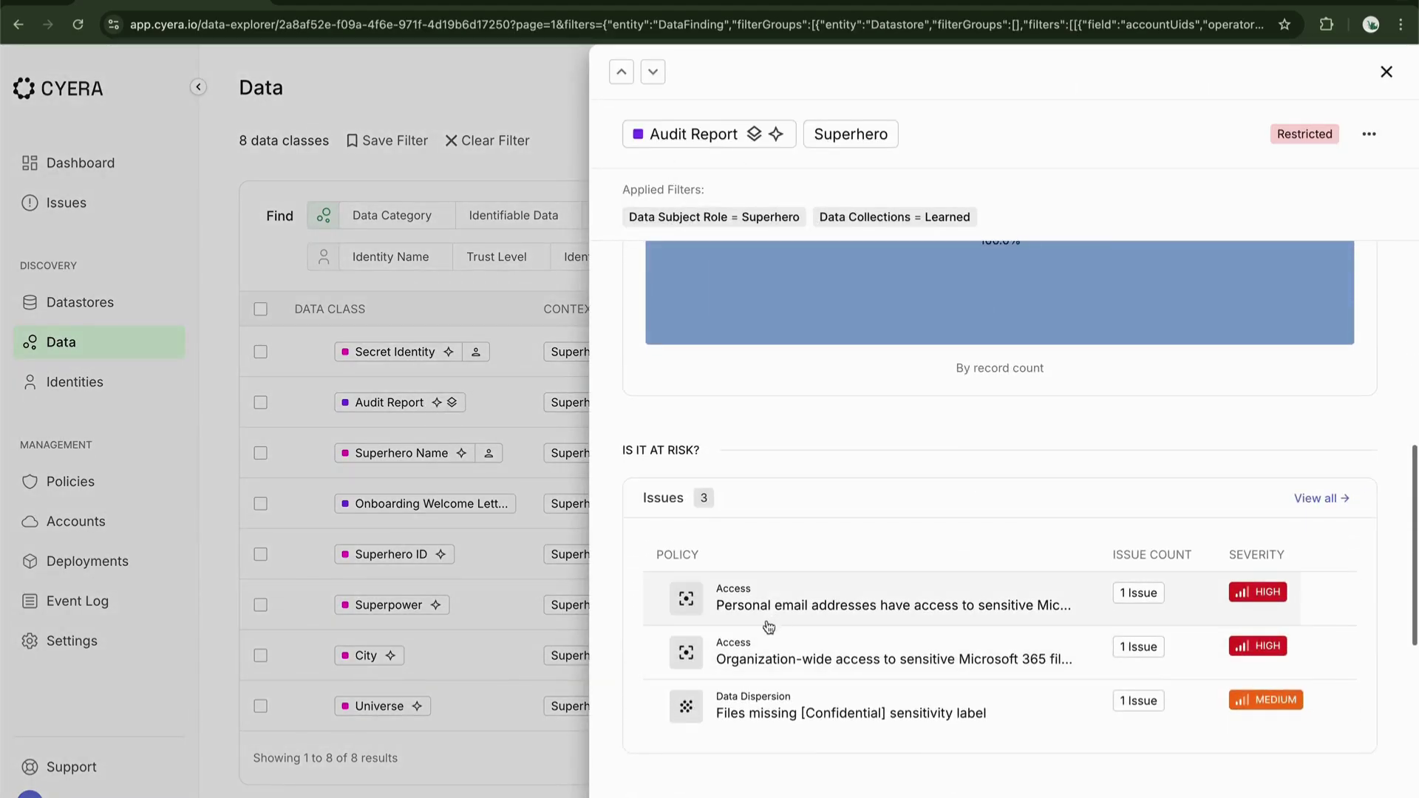
key(Escape)
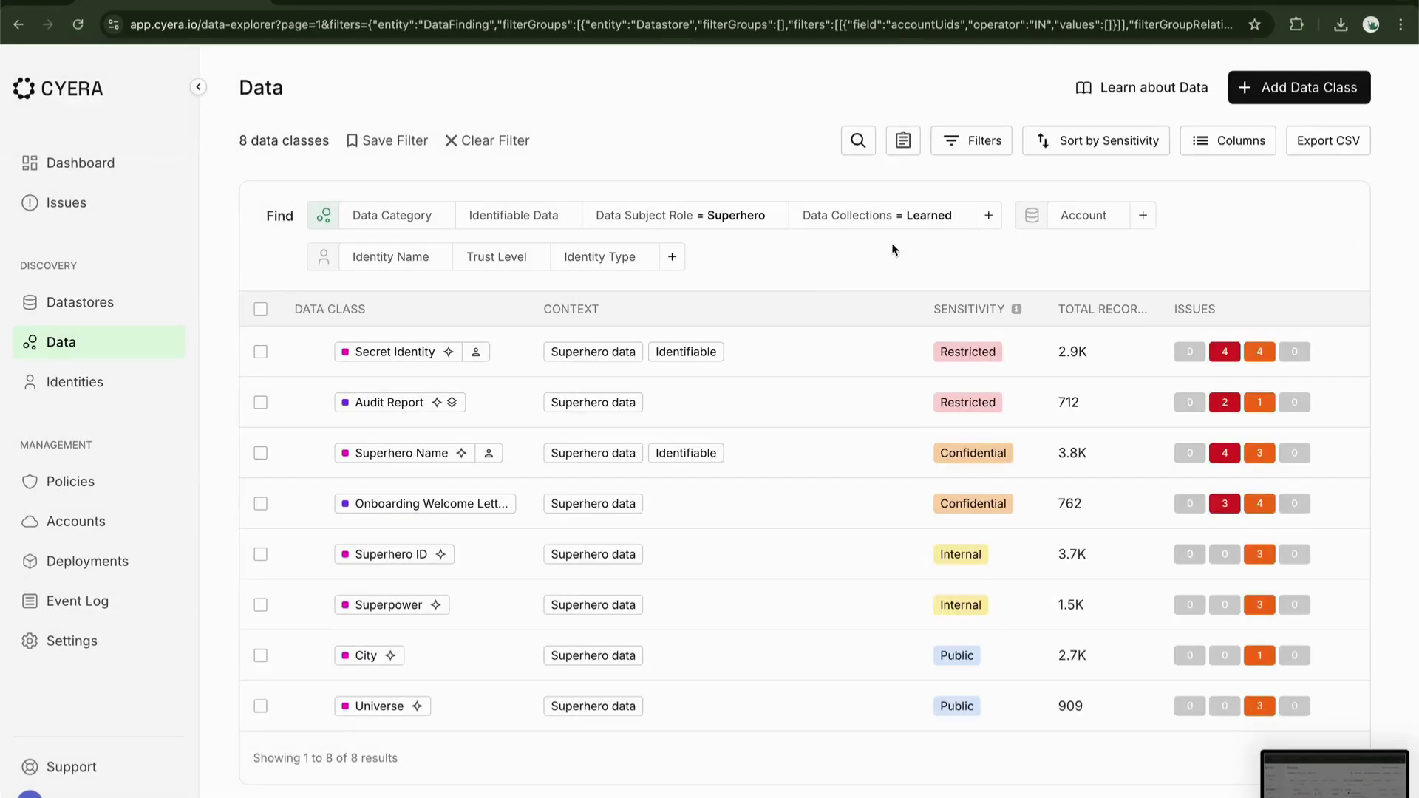
Step: Look through the available options of the Identity Name, Trust Level, Identity Type and Data Category filters
click(414, 259)
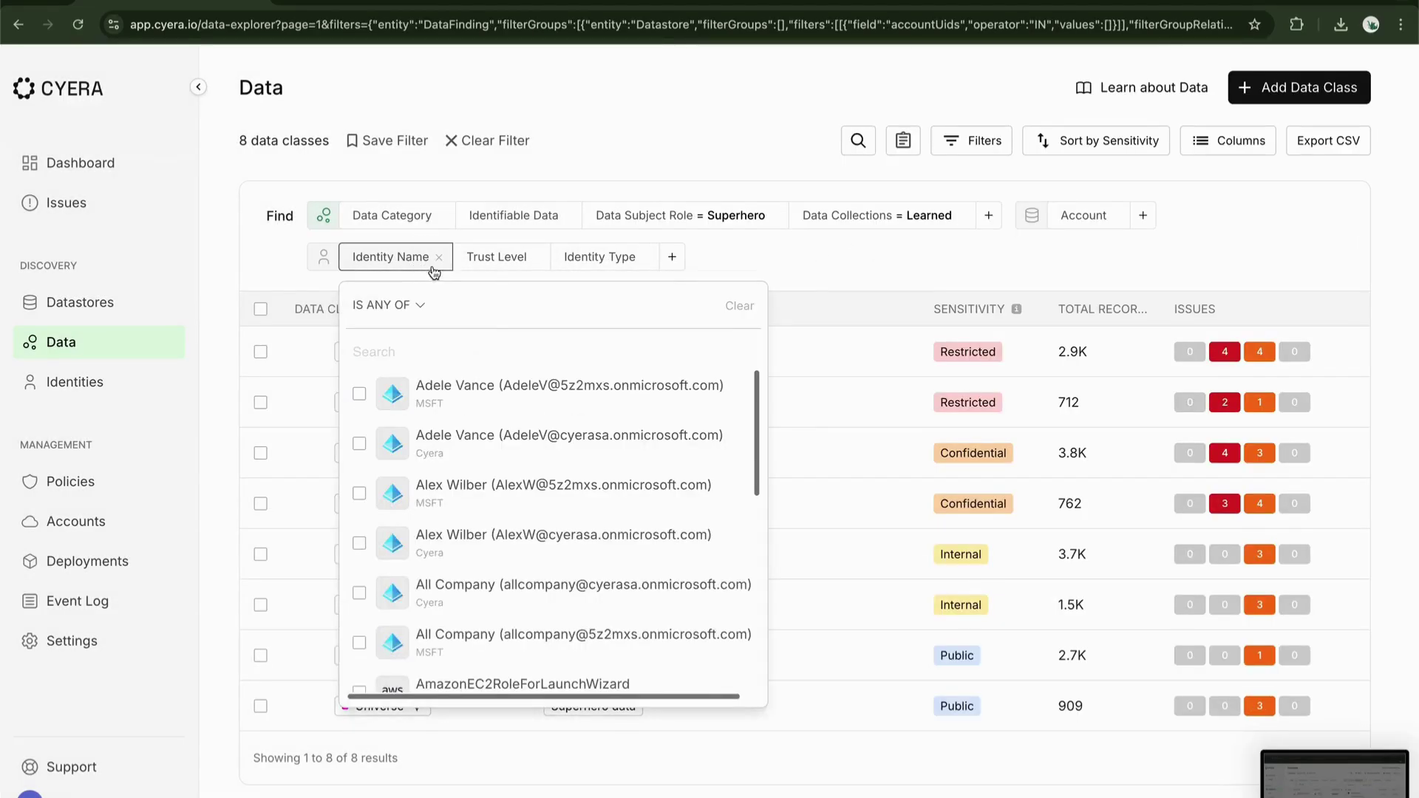
click(493, 260)
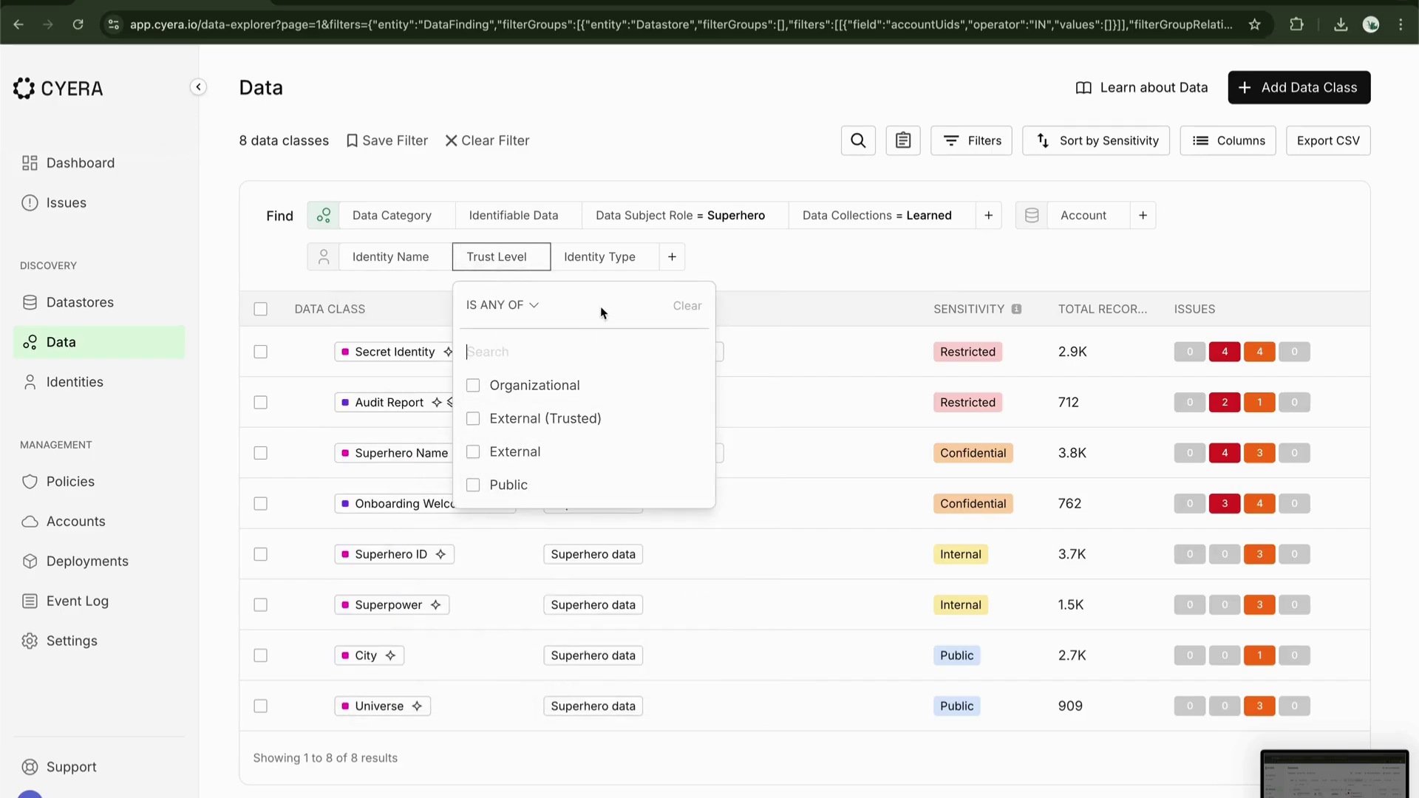
click(610, 266)
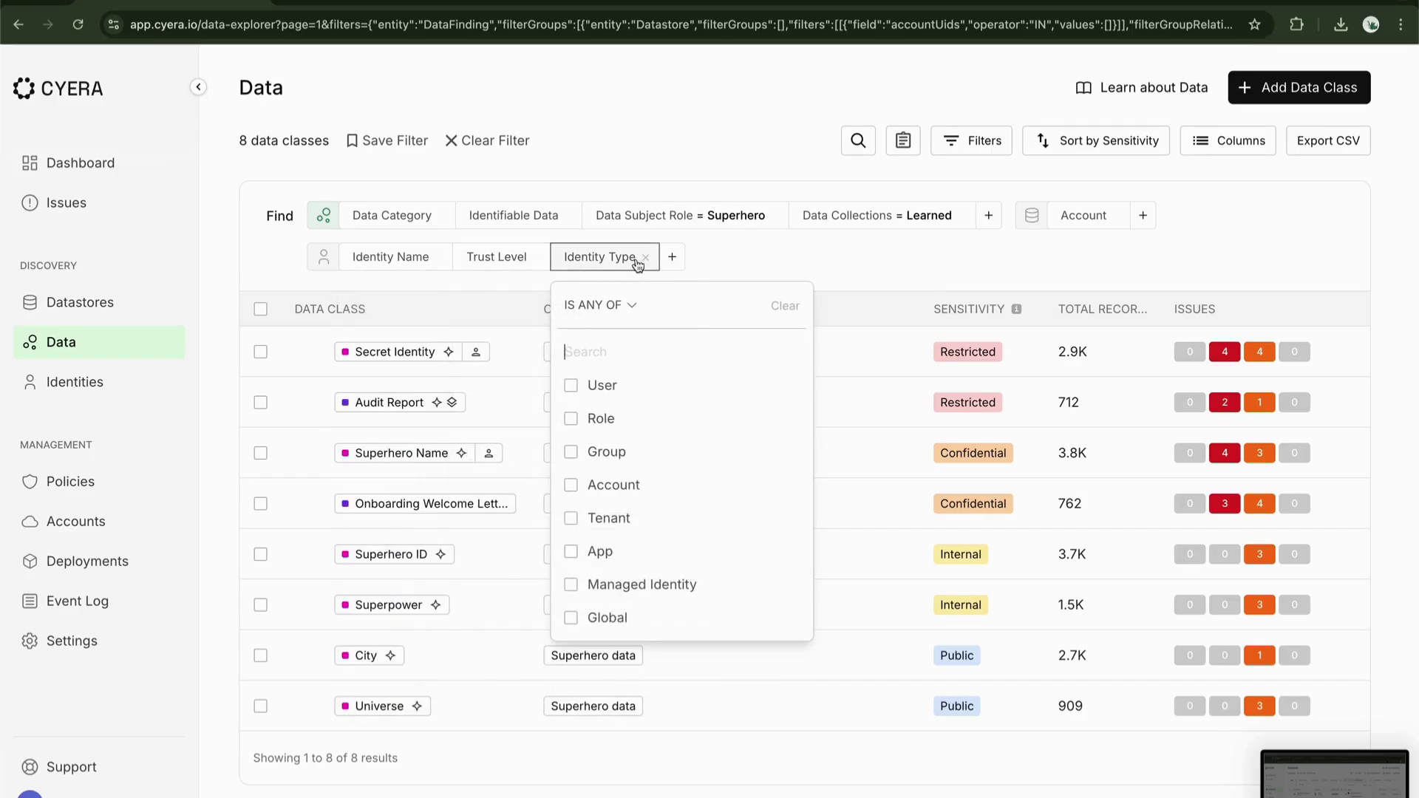
click(390, 222)
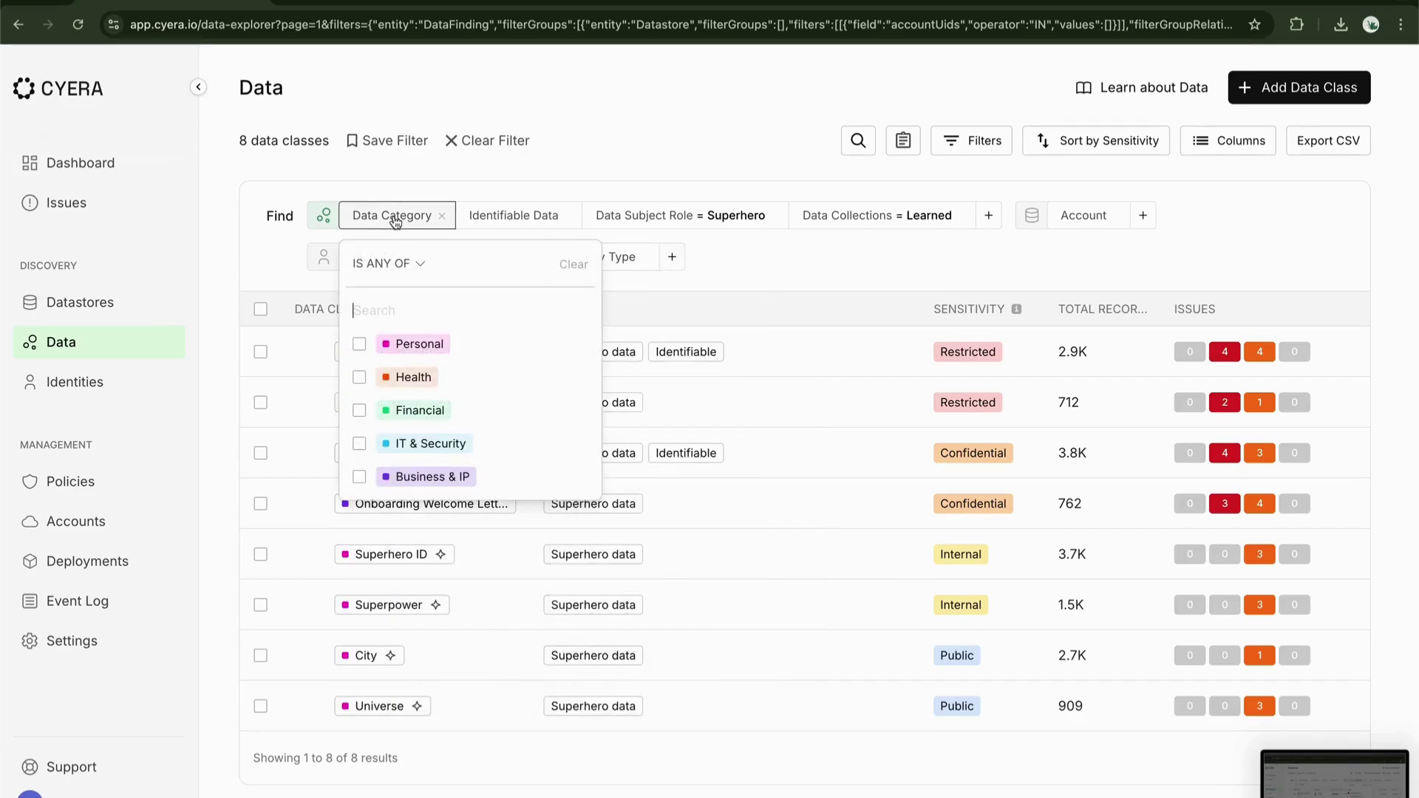
Step: Limit the learned Superhero data classes to the Personal data category
click(381, 345)
click(756, 268)
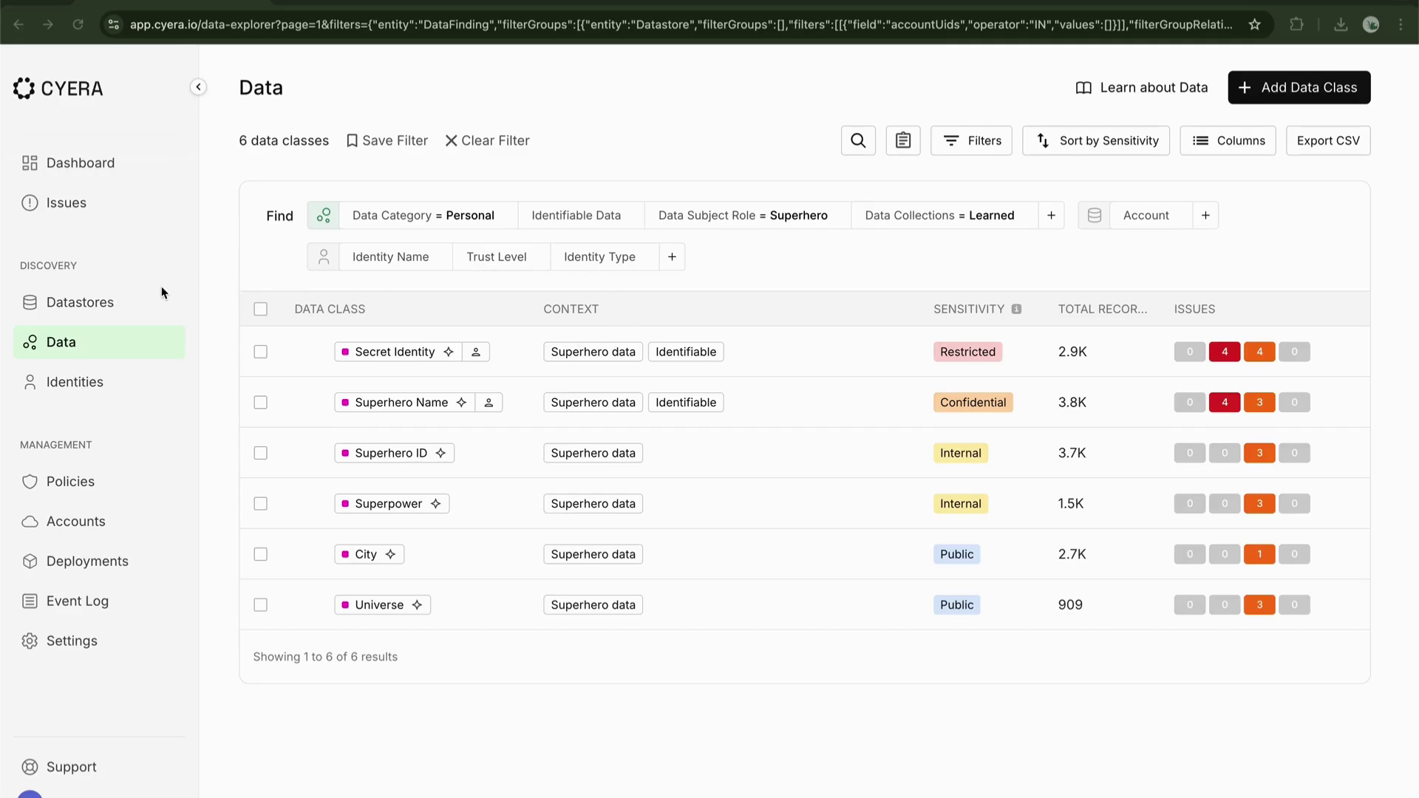
Step: Open the datastores list and filter it to datastores that contain the Superhero ID data class
click(107, 303)
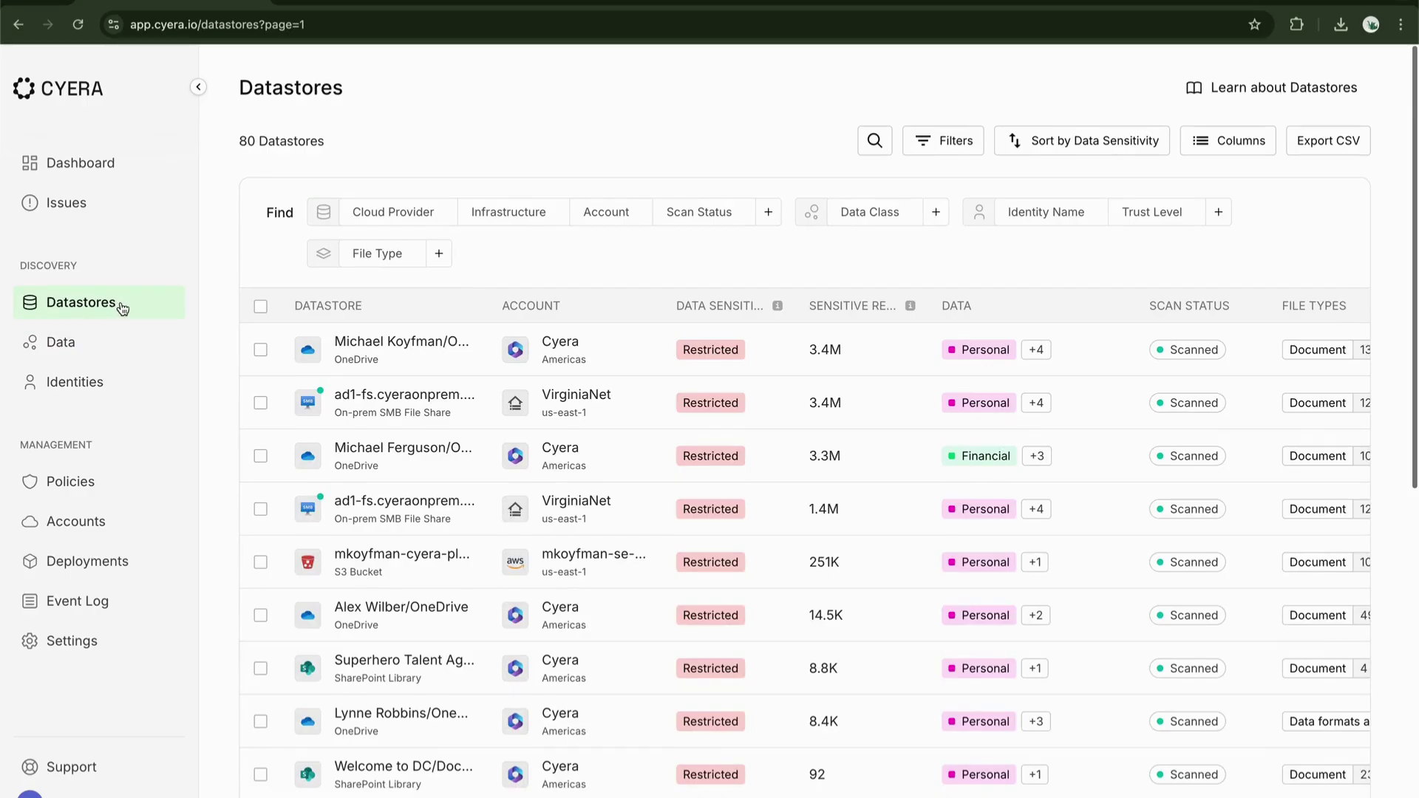
click(873, 212)
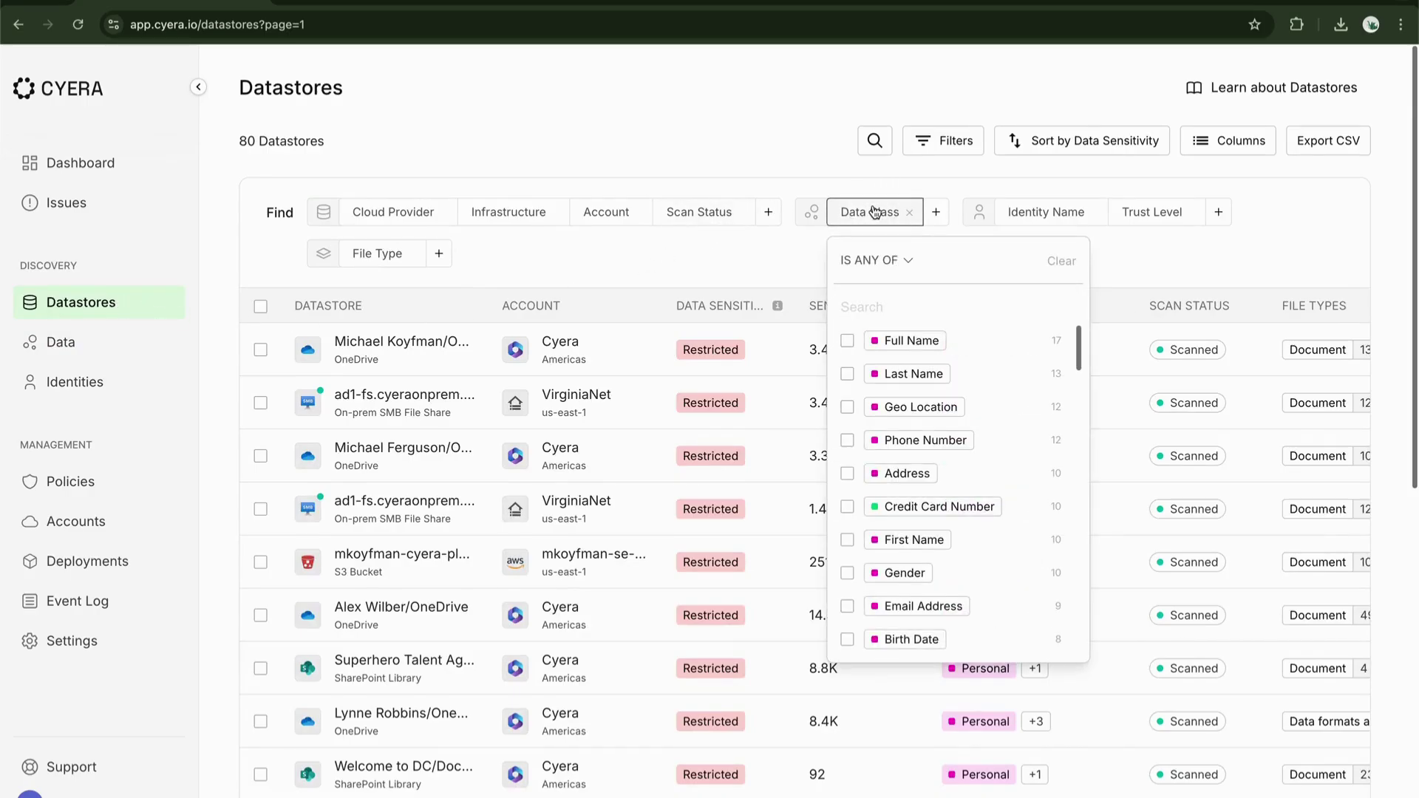
text(super)
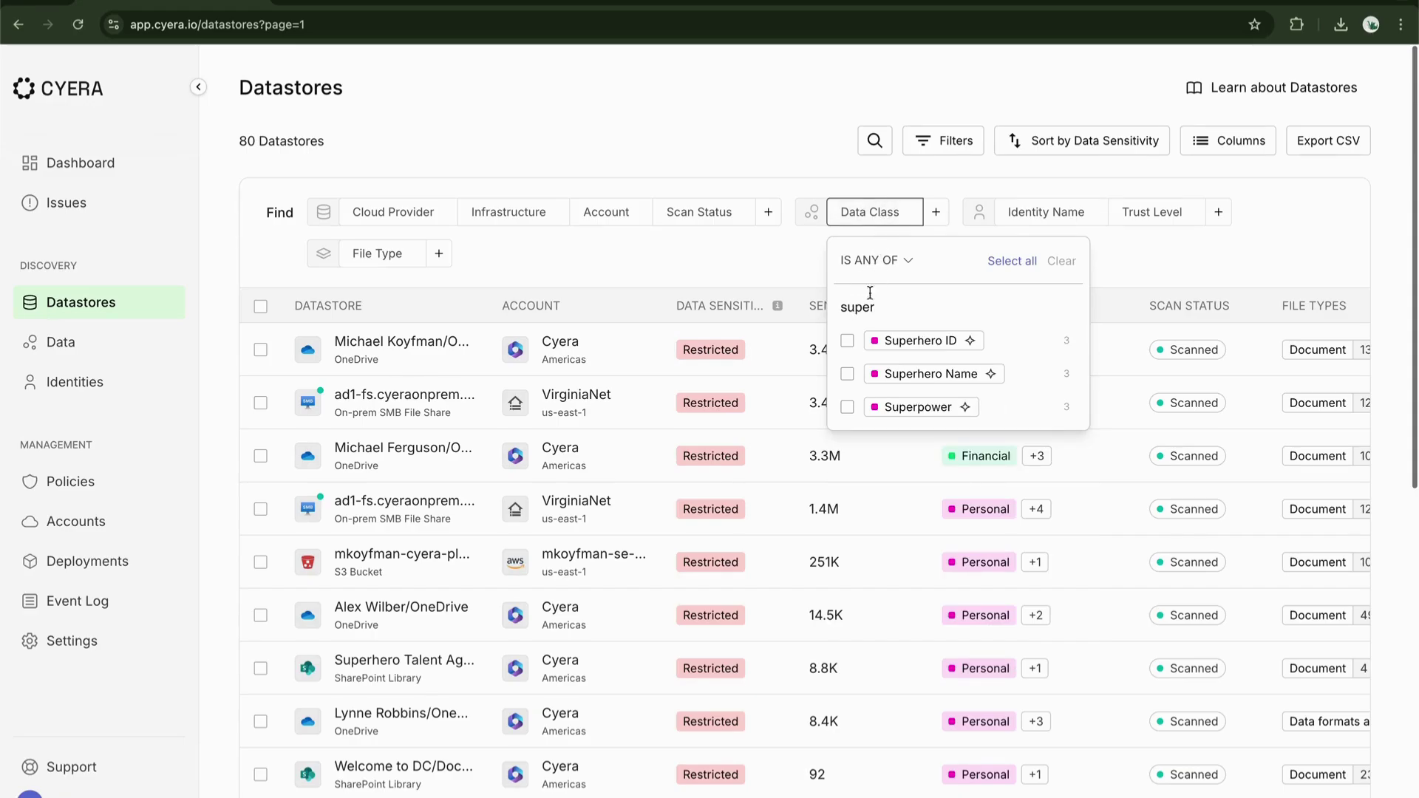
click(848, 346)
click(747, 262)
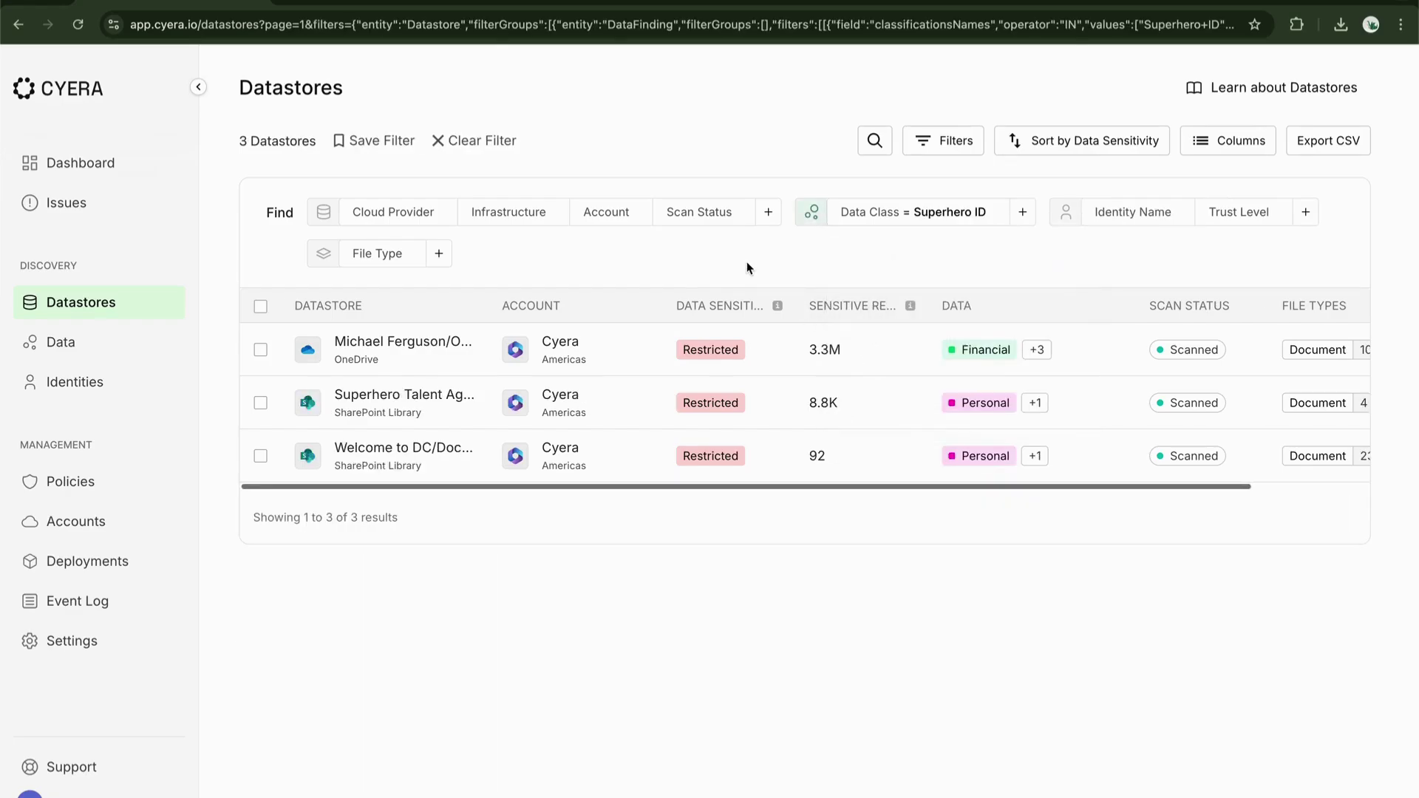
click(983, 213)
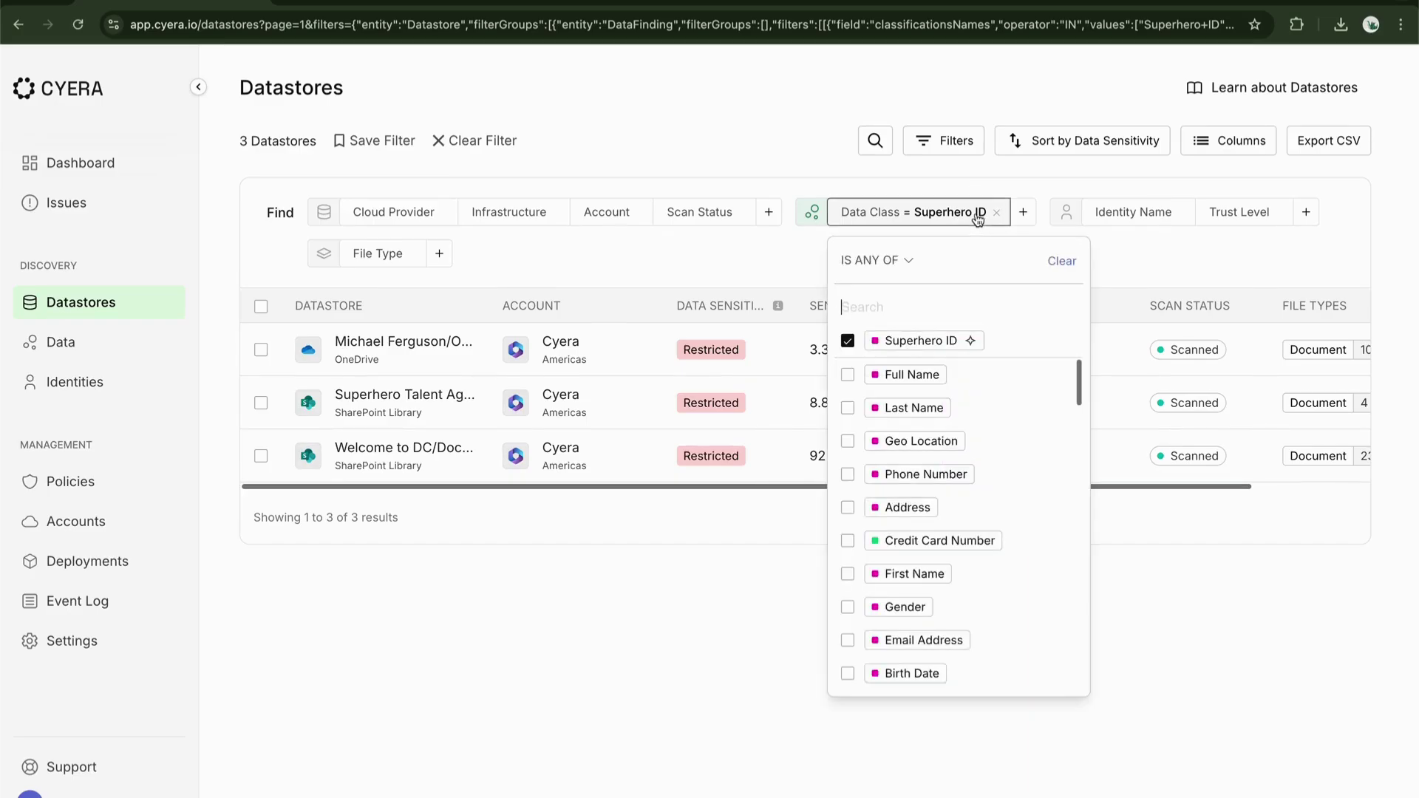
click(735, 262)
Step: Open the OneDrive datastore in the filtered list and review its details, classified data and file information
click(392, 353)
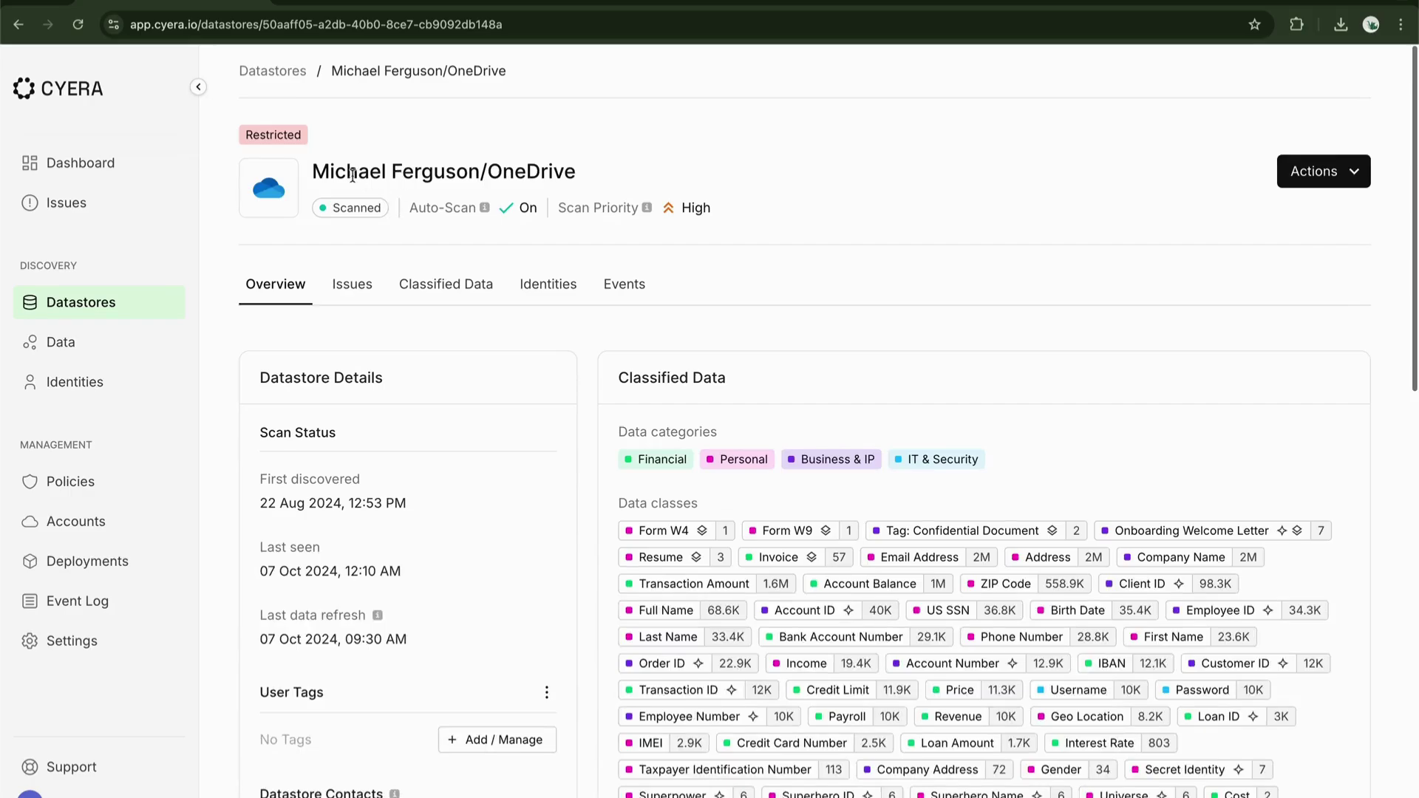
drag(353, 174, 526, 171)
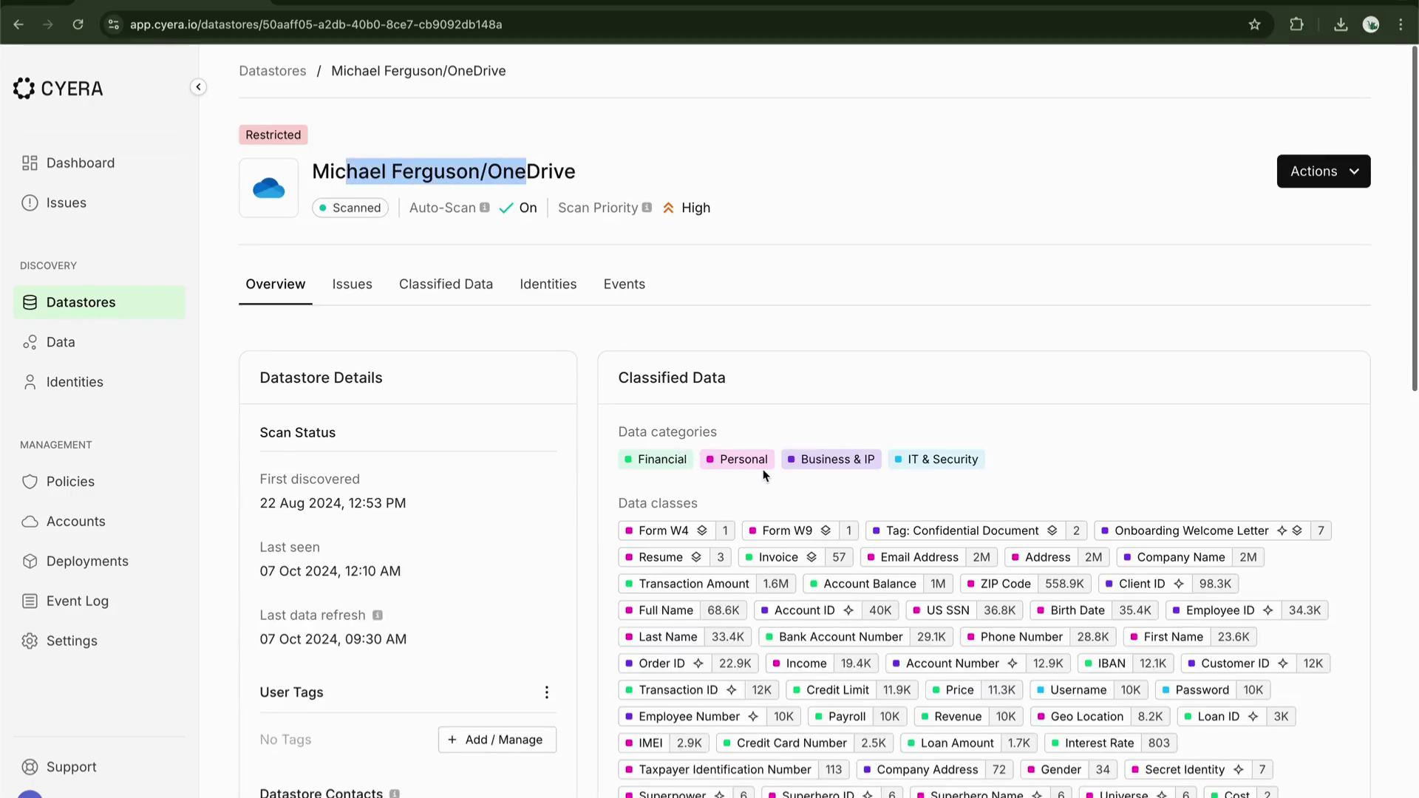
scroll(514, 411, down, 5)
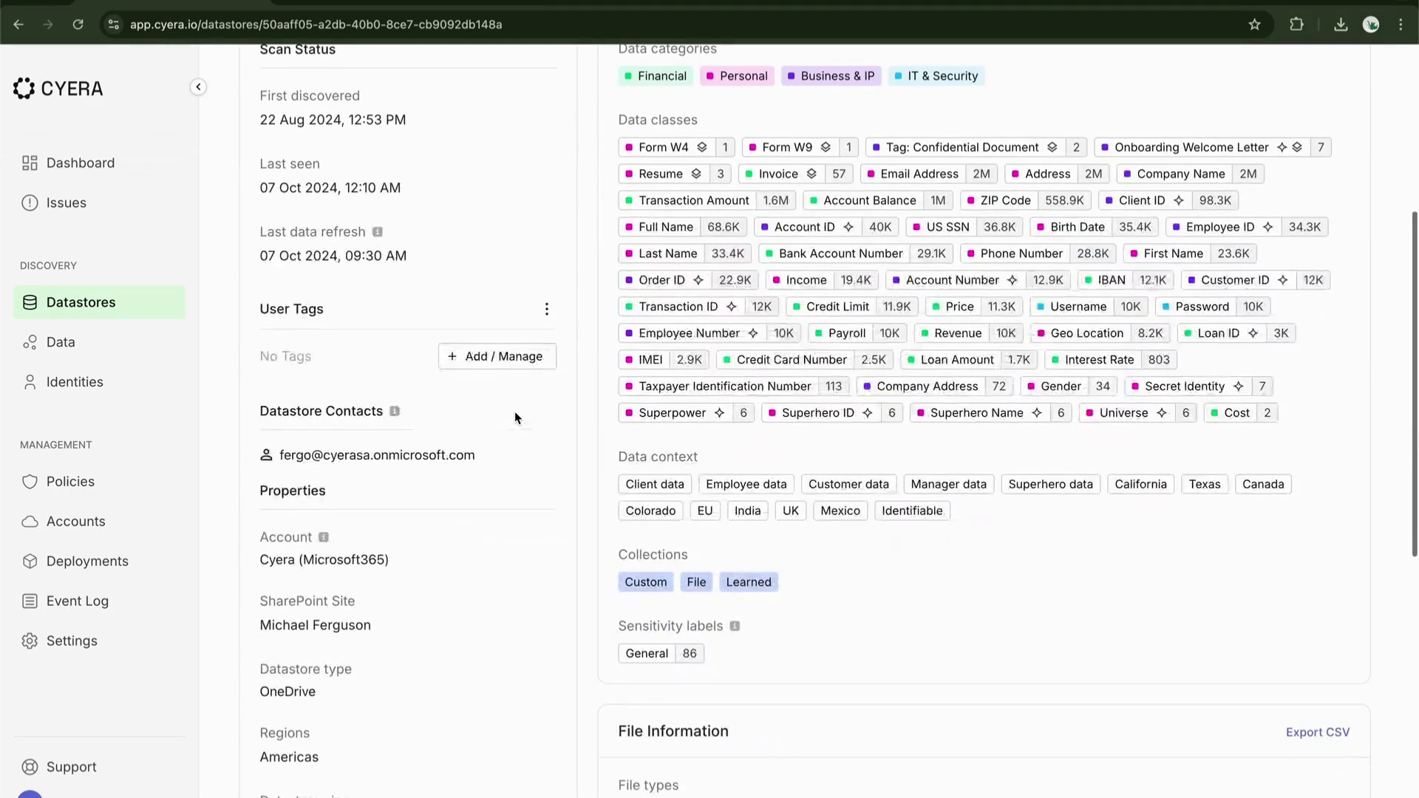
scroll(612, 442, down, 3)
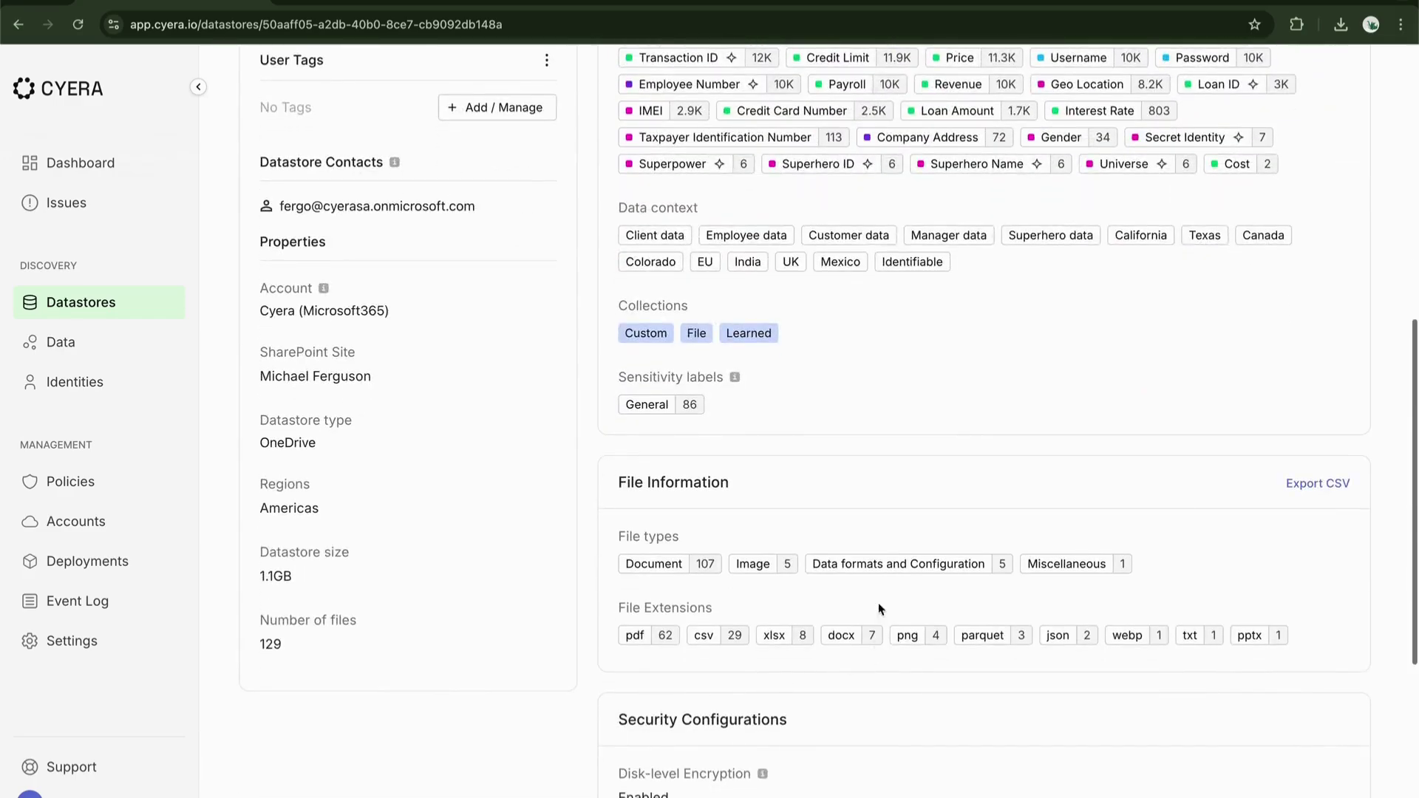
scroll(778, 615, up, 8)
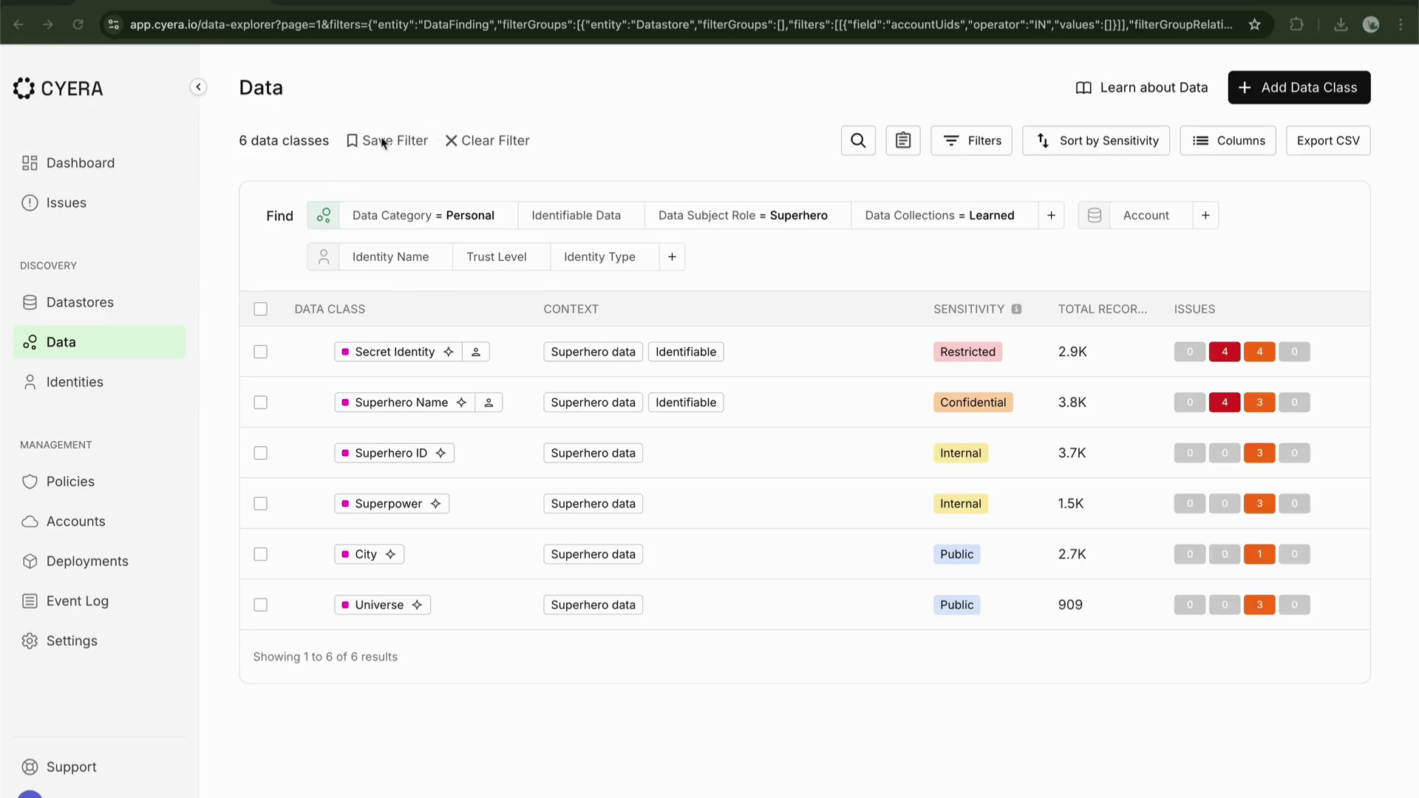
Step: Open the issues list, collapse the expanded access policy, and filter the issues to the Superhero Name data class
click(79, 204)
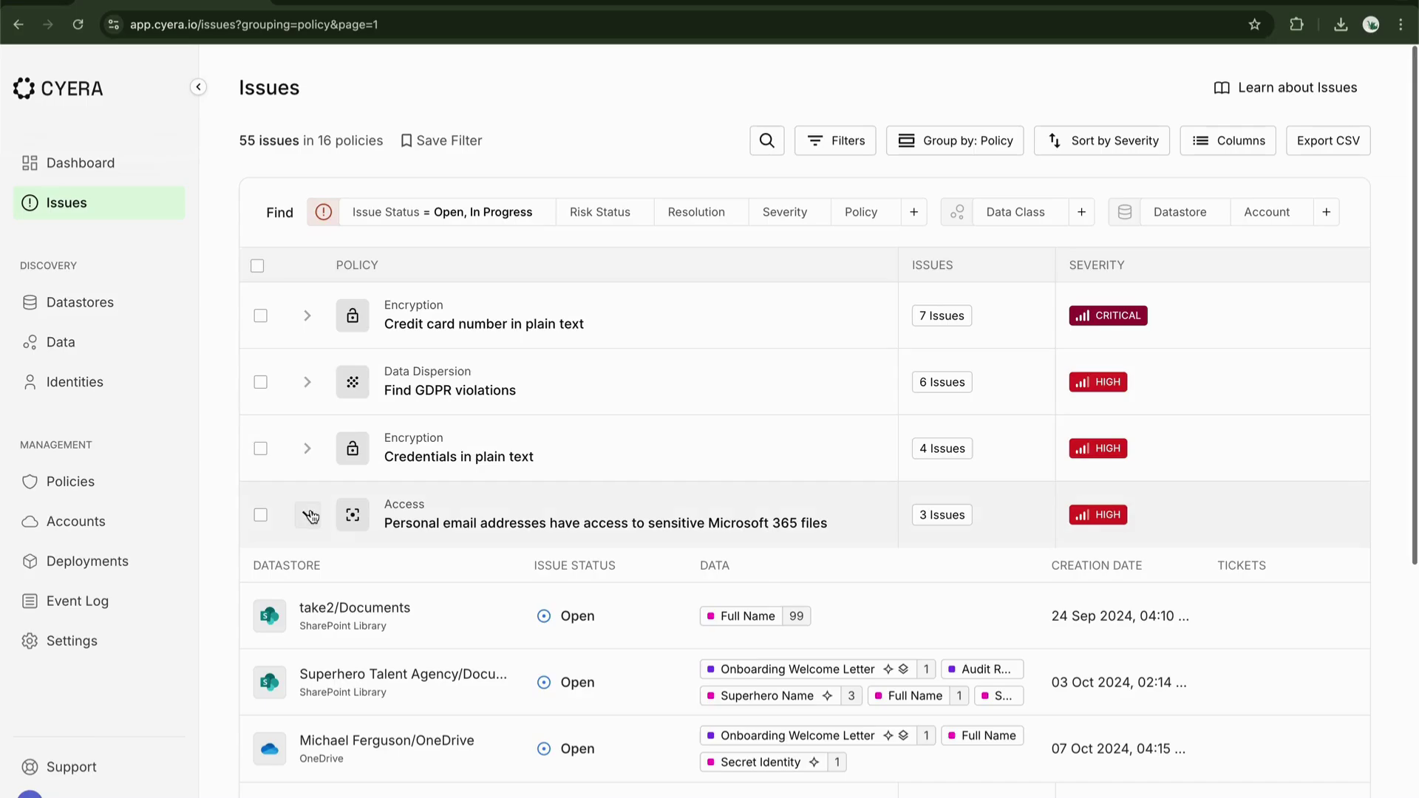
click(308, 515)
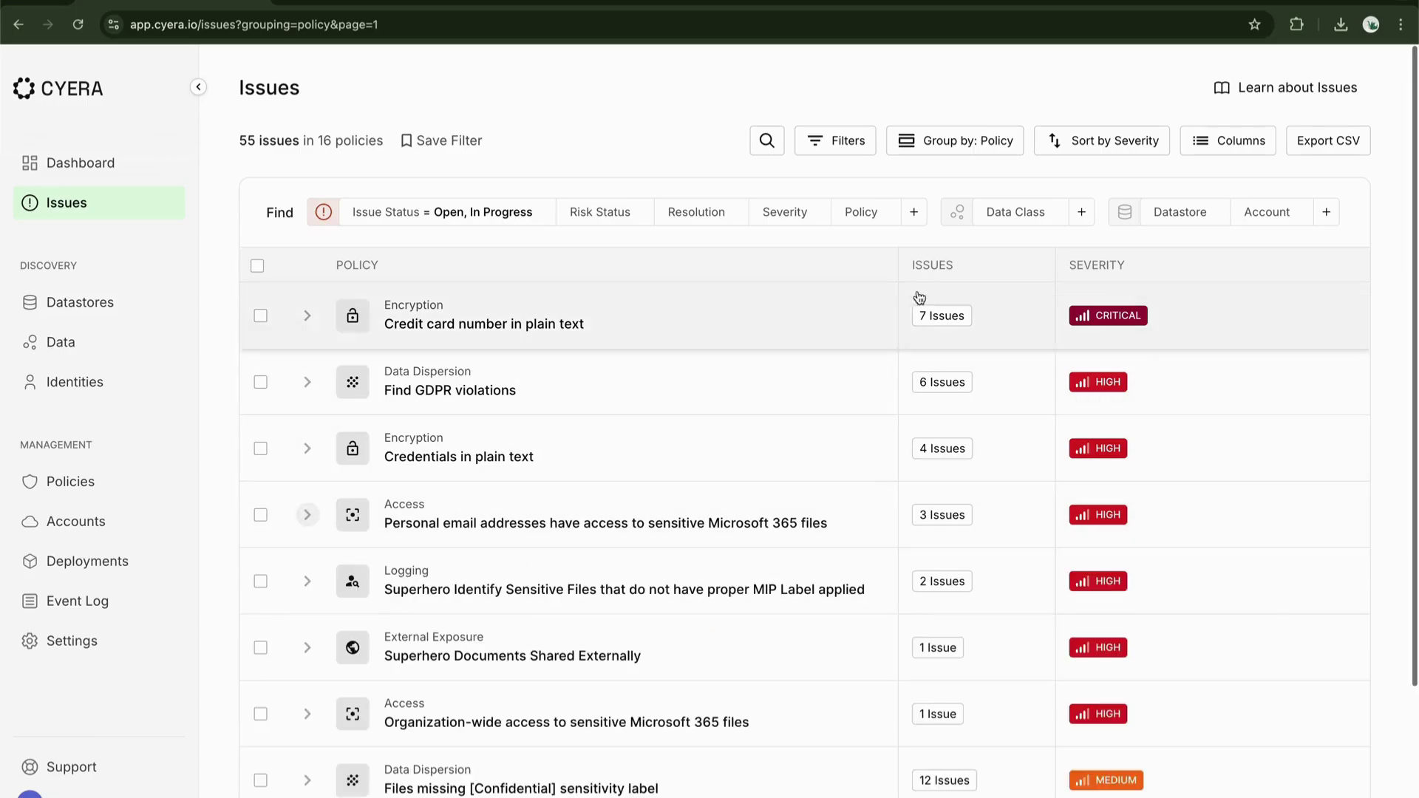
click(1011, 214)
text(super)
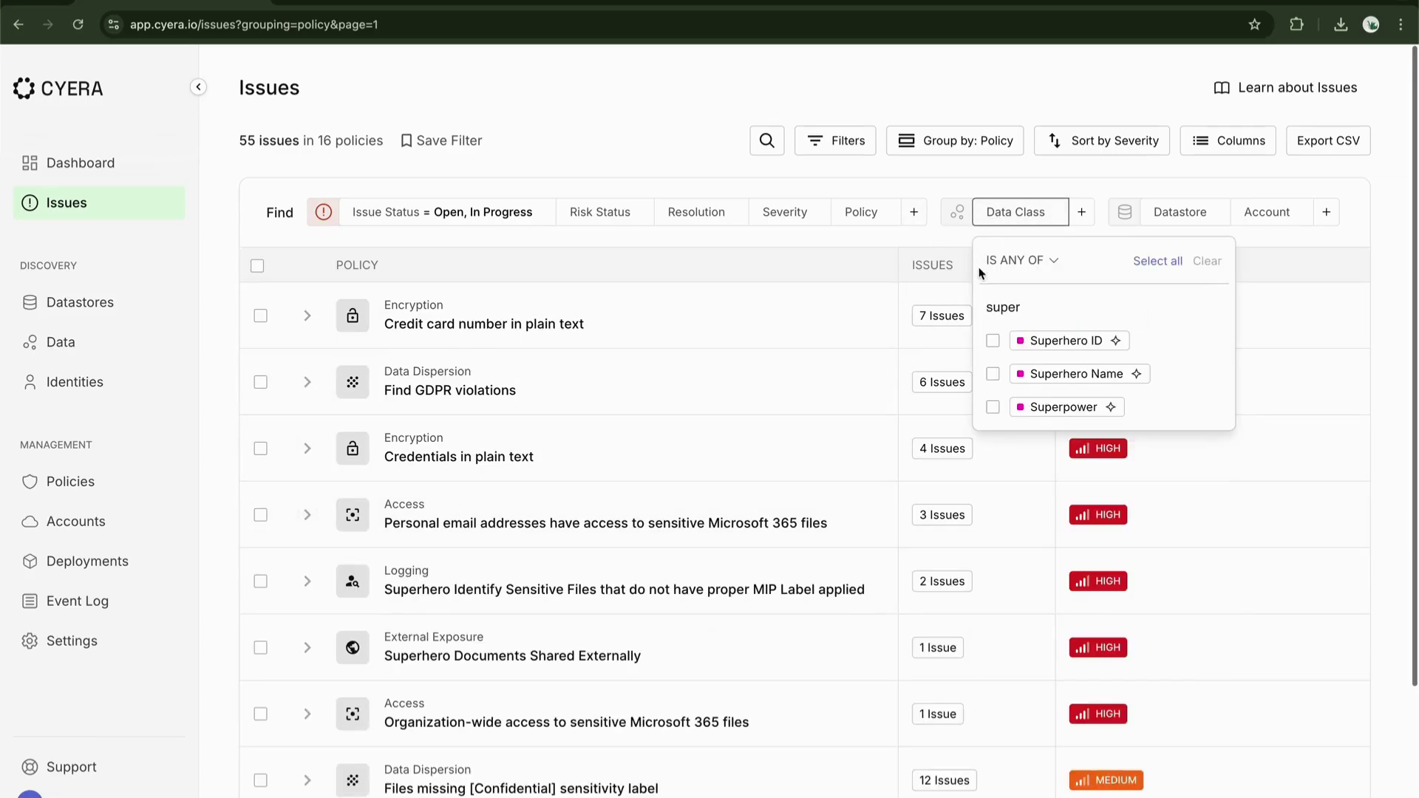
click(993, 374)
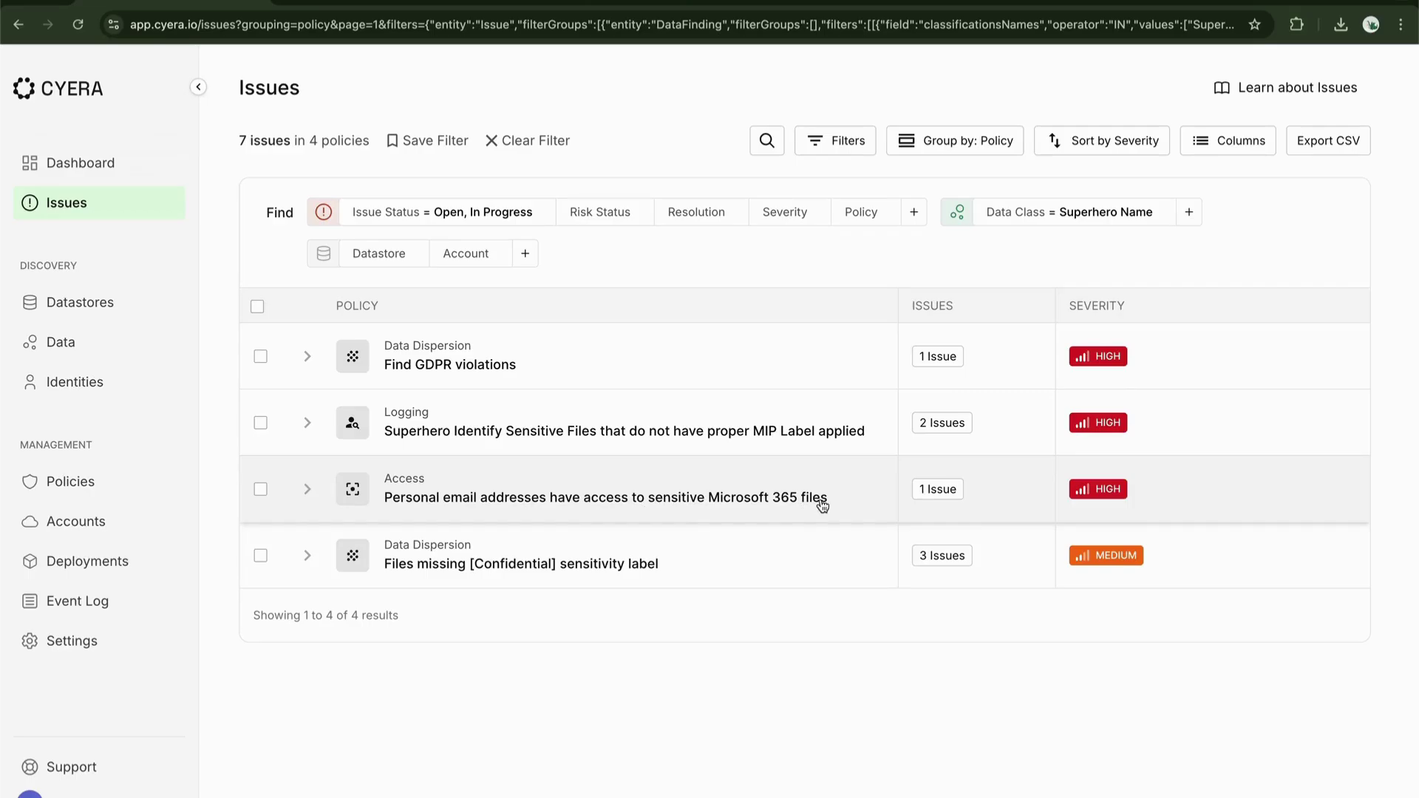
Step: Open the Superhero Talent Agency/Documents issue about personal email access to sensitive Microsoft 365 files and read its overview
click(305, 489)
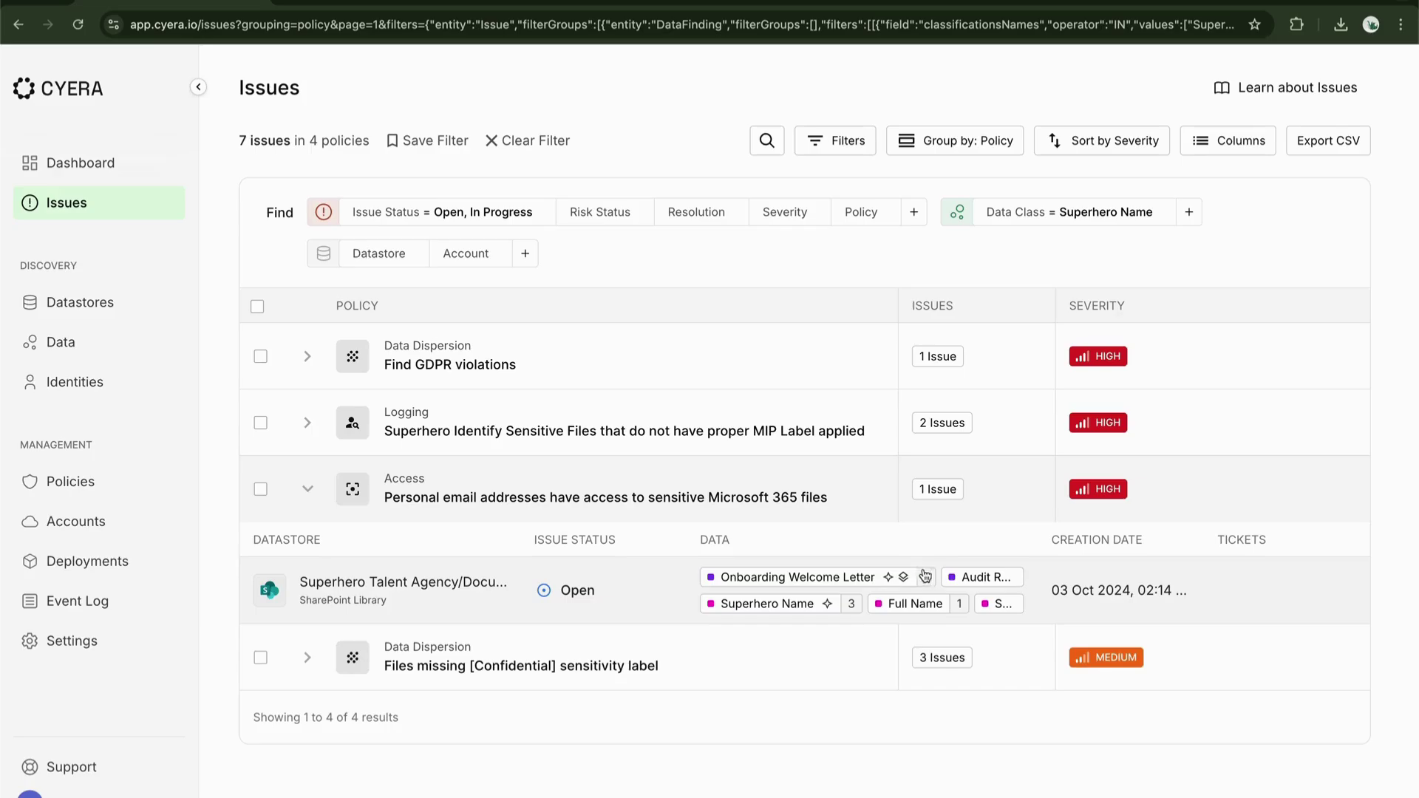
click(392, 592)
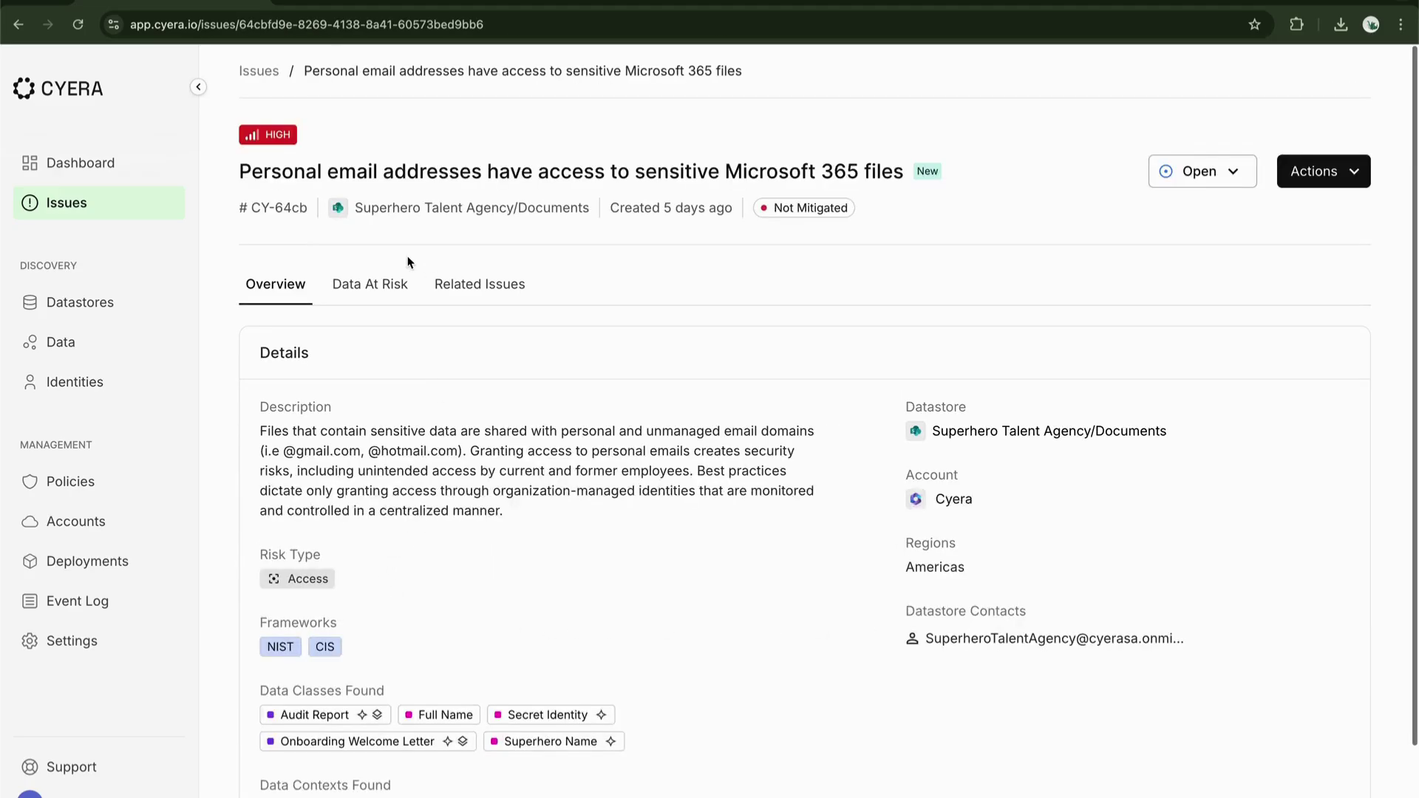
drag(261, 431, 318, 436)
click(325, 436)
scroll(317, 585, down, 3)
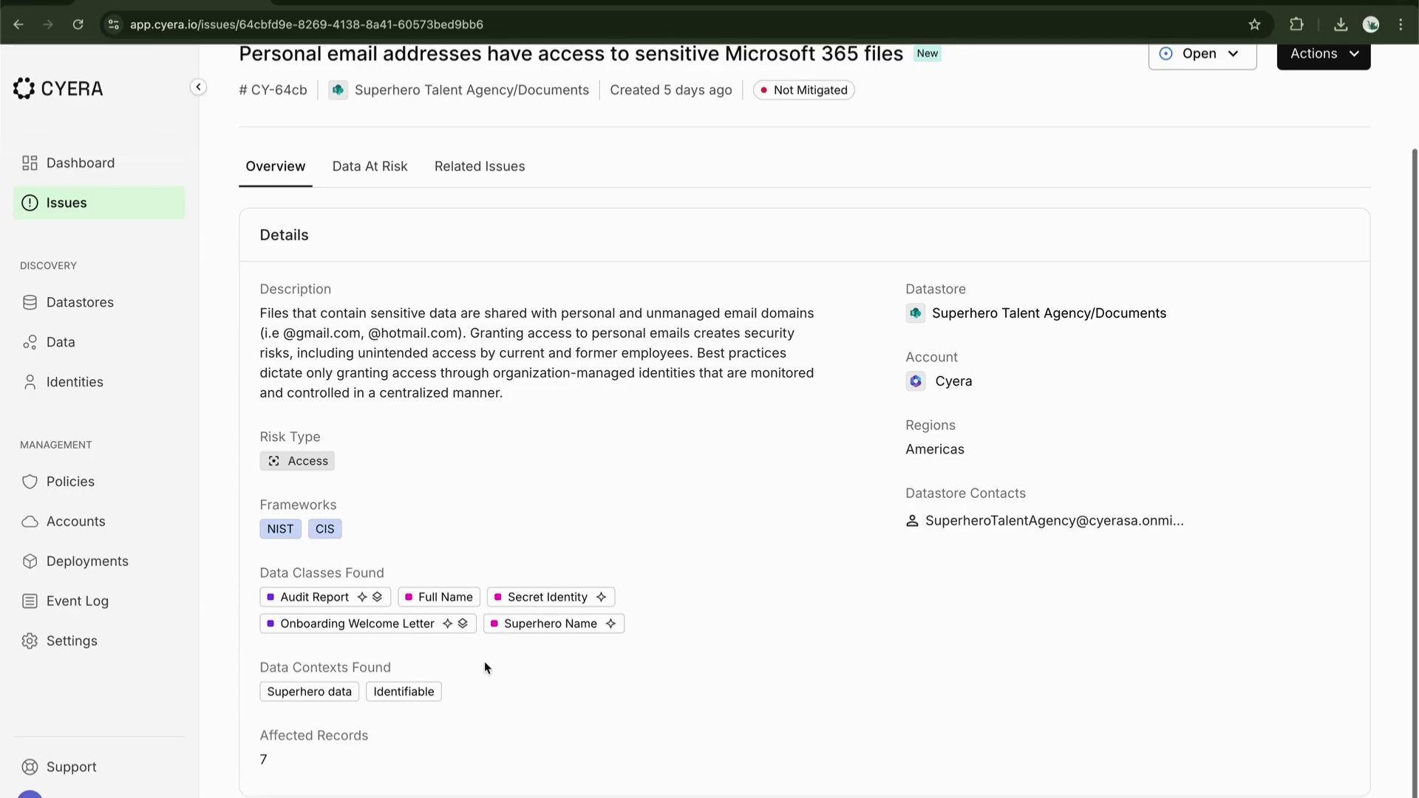
scroll(455, 680, up, 3)
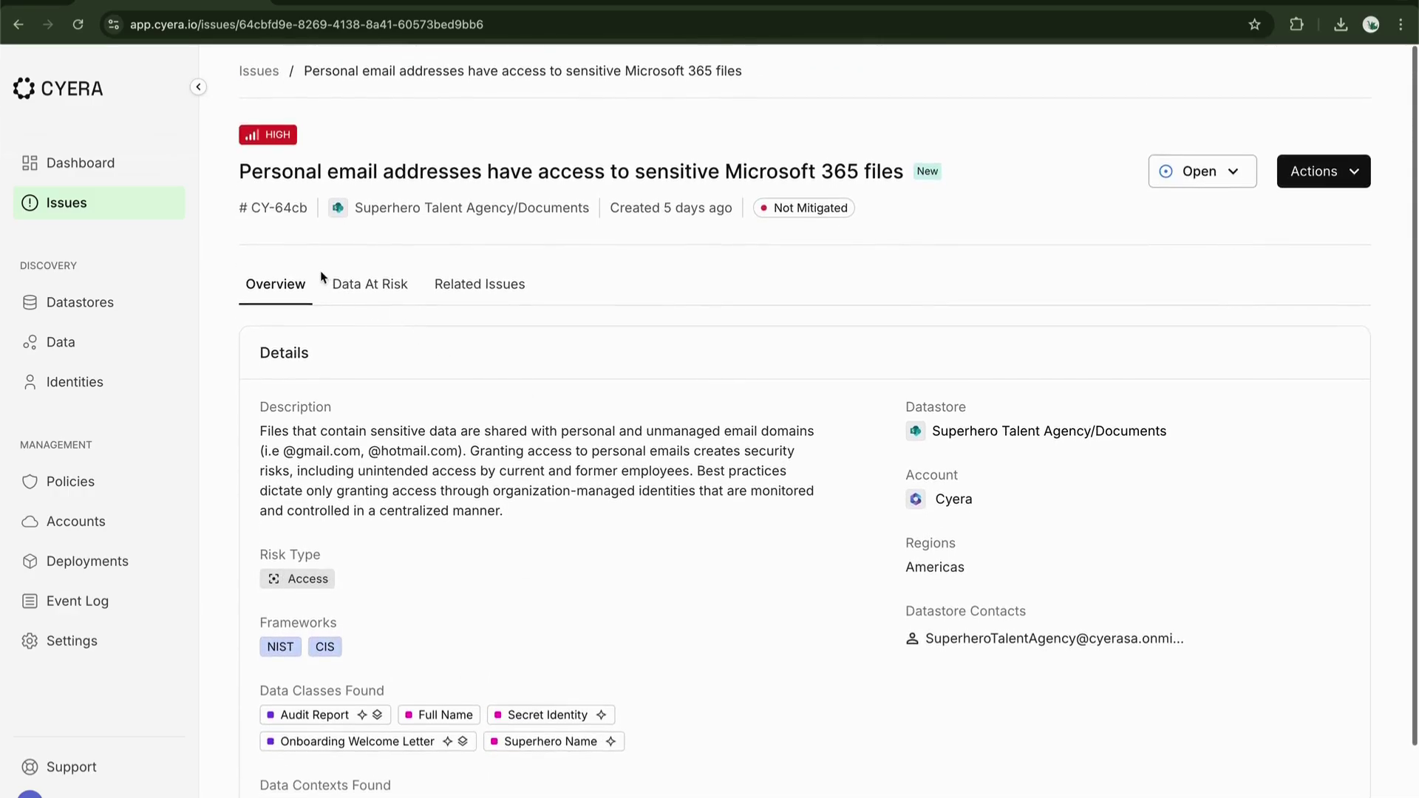
Step: Open the at-risk file Welcome to the Superhero Talent Agency Fa1073 and examine its details, data classes and sample data
click(388, 285)
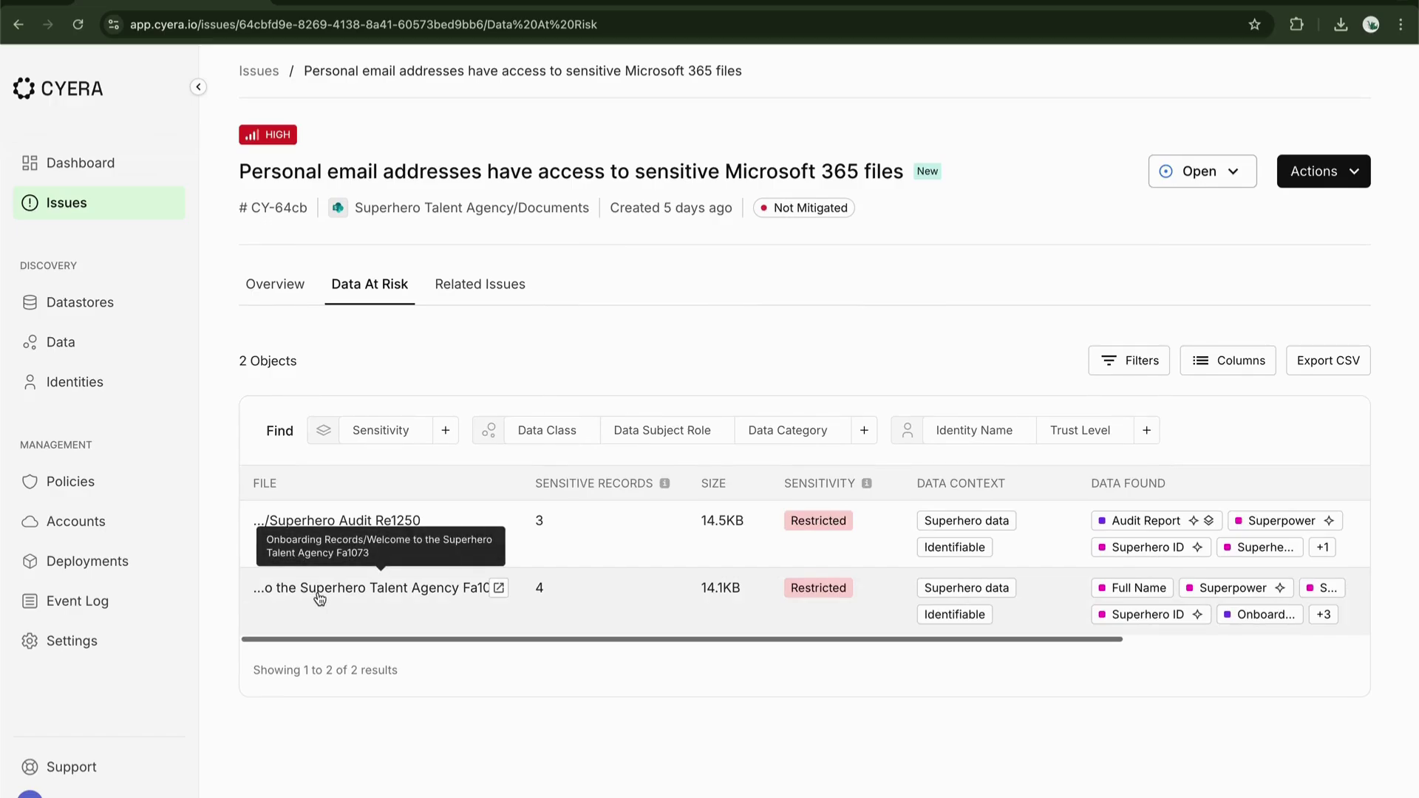
click(319, 595)
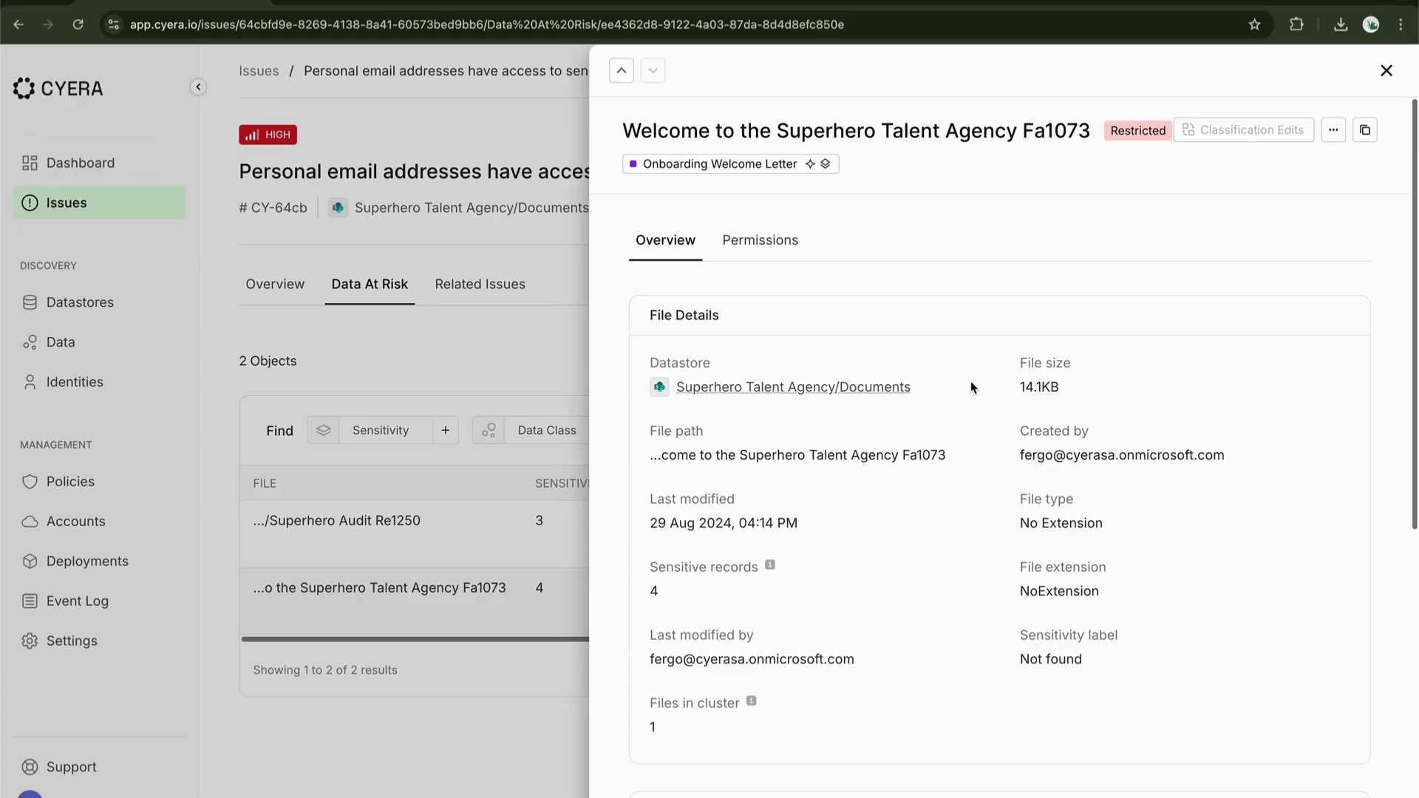
scroll(836, 524, down, 5)
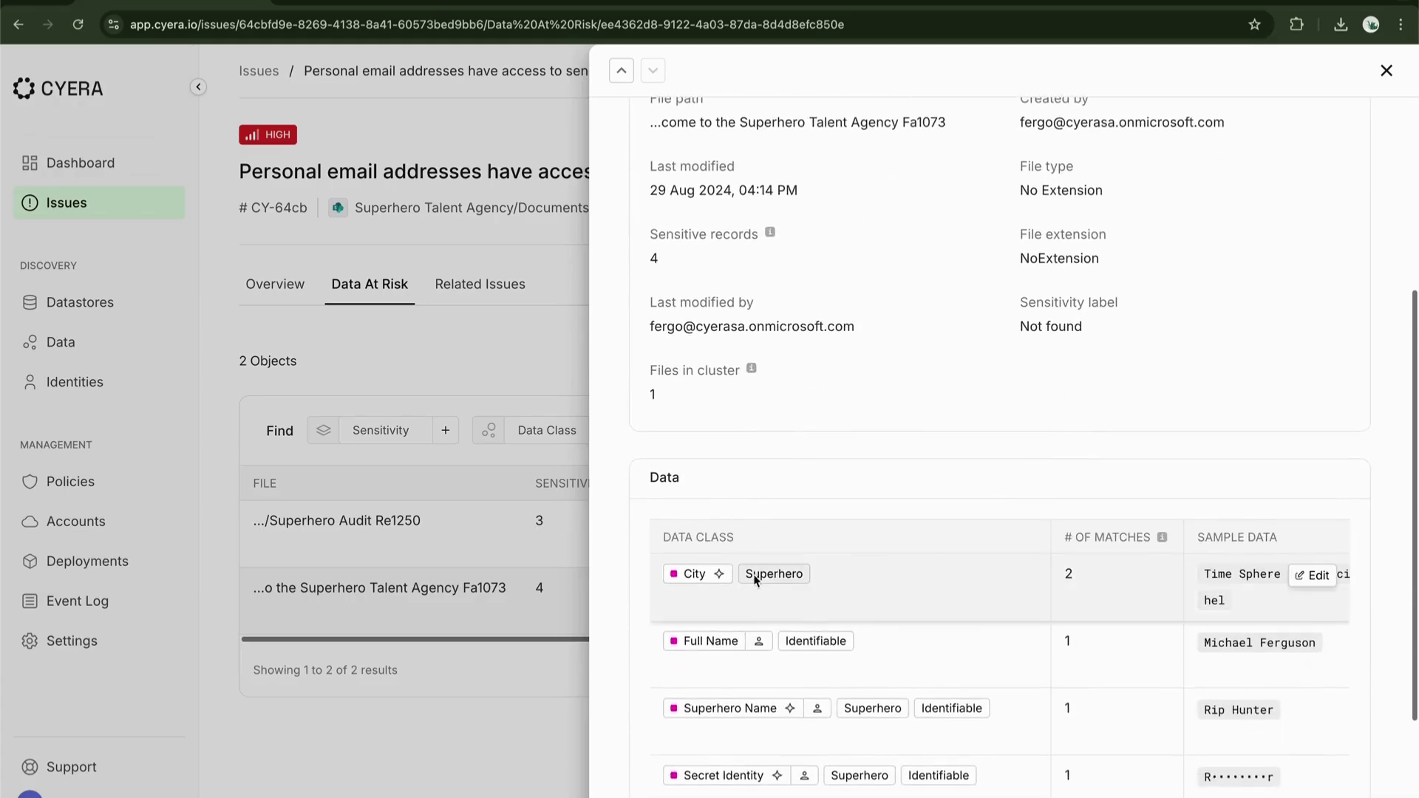
scroll(882, 559, down, 1)
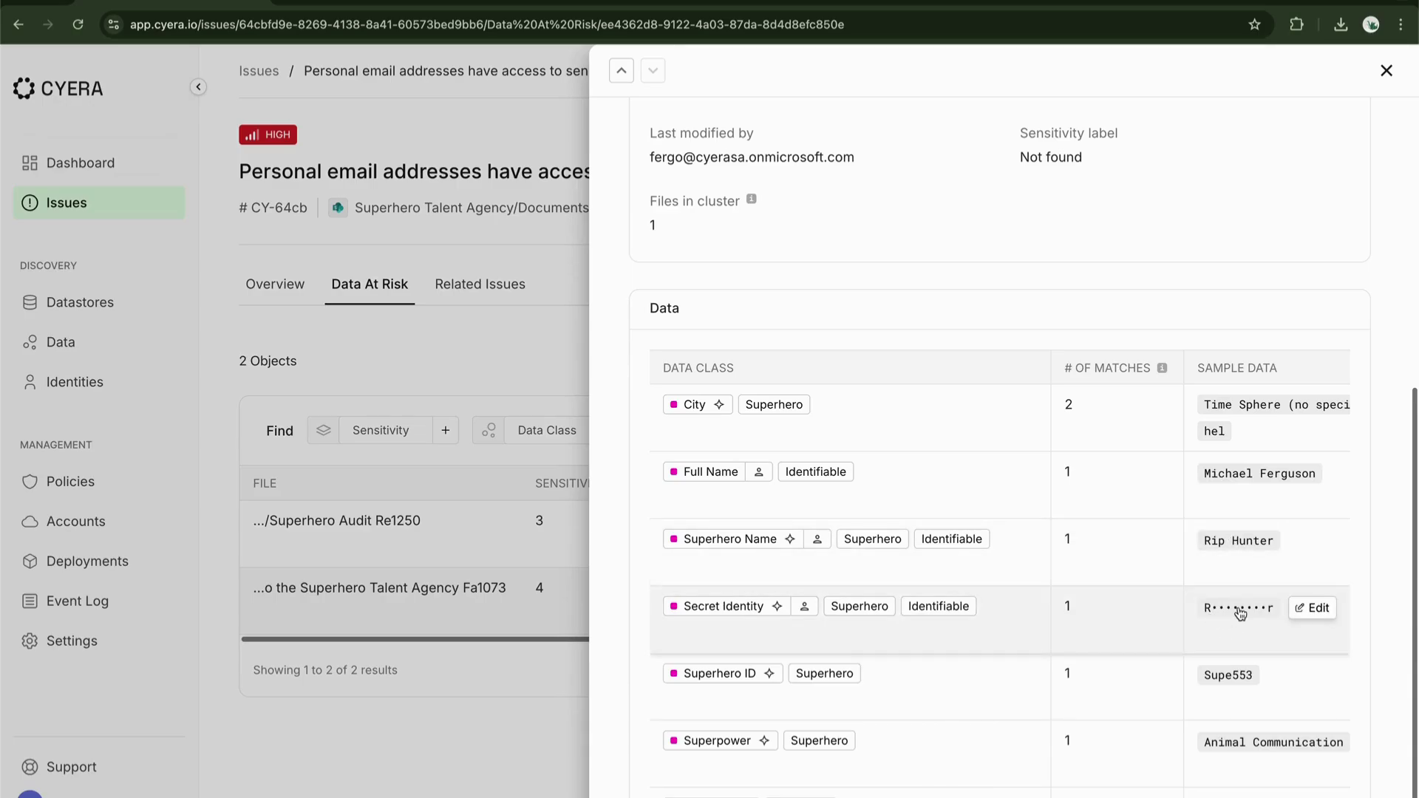
mouse_move(1240, 613)
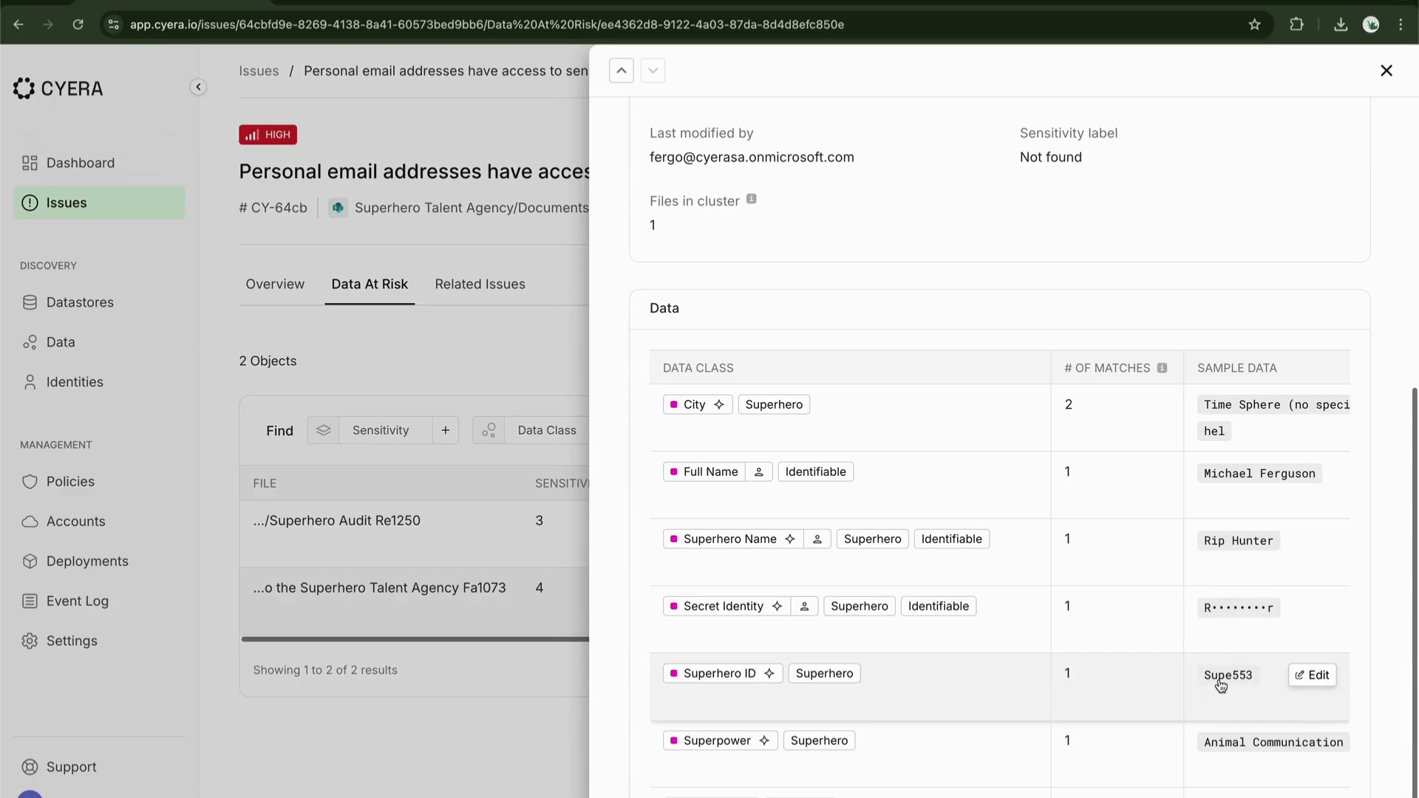
scroll(1221, 683, up, 6)
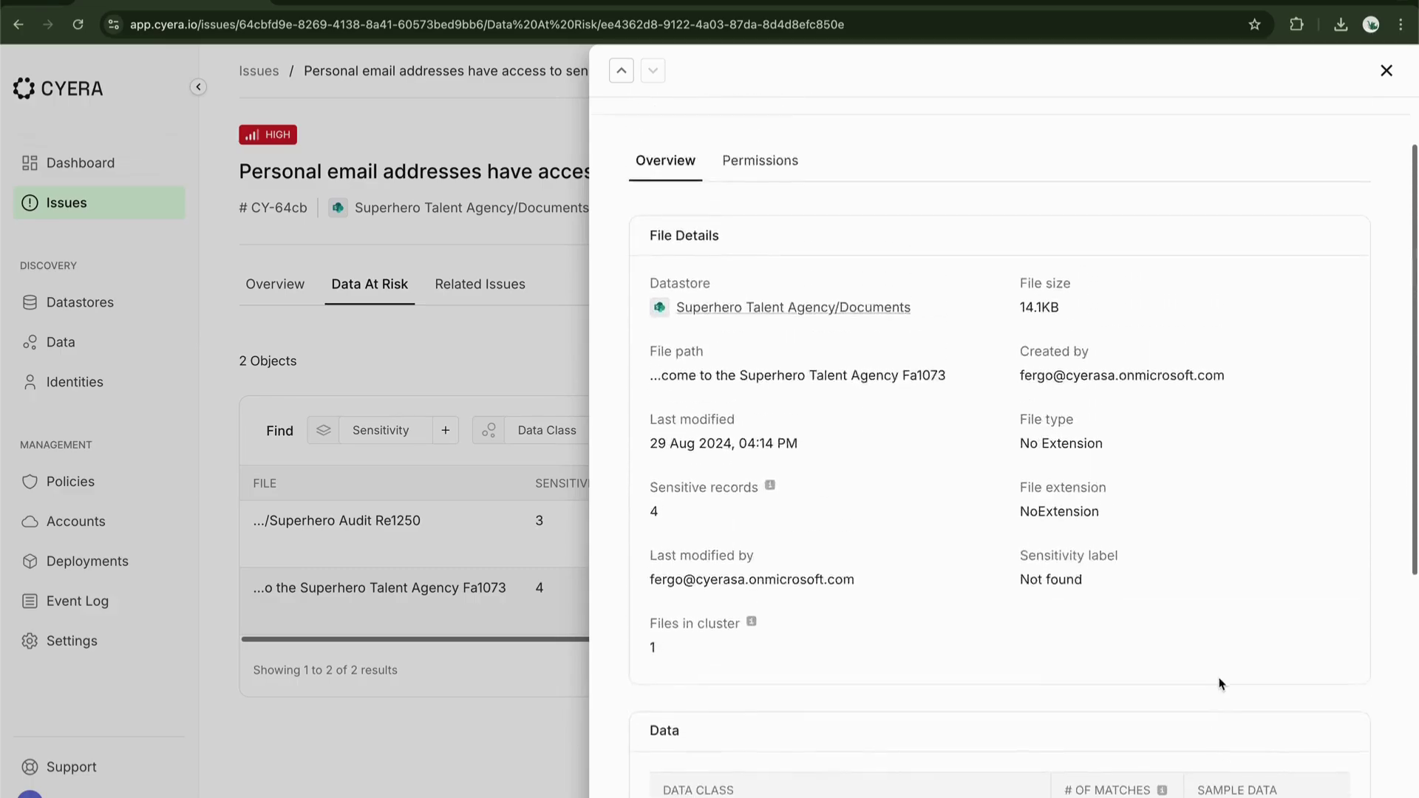
Step: Review the sharing links and people with permissions for the welcome file, and close its details
click(758, 220)
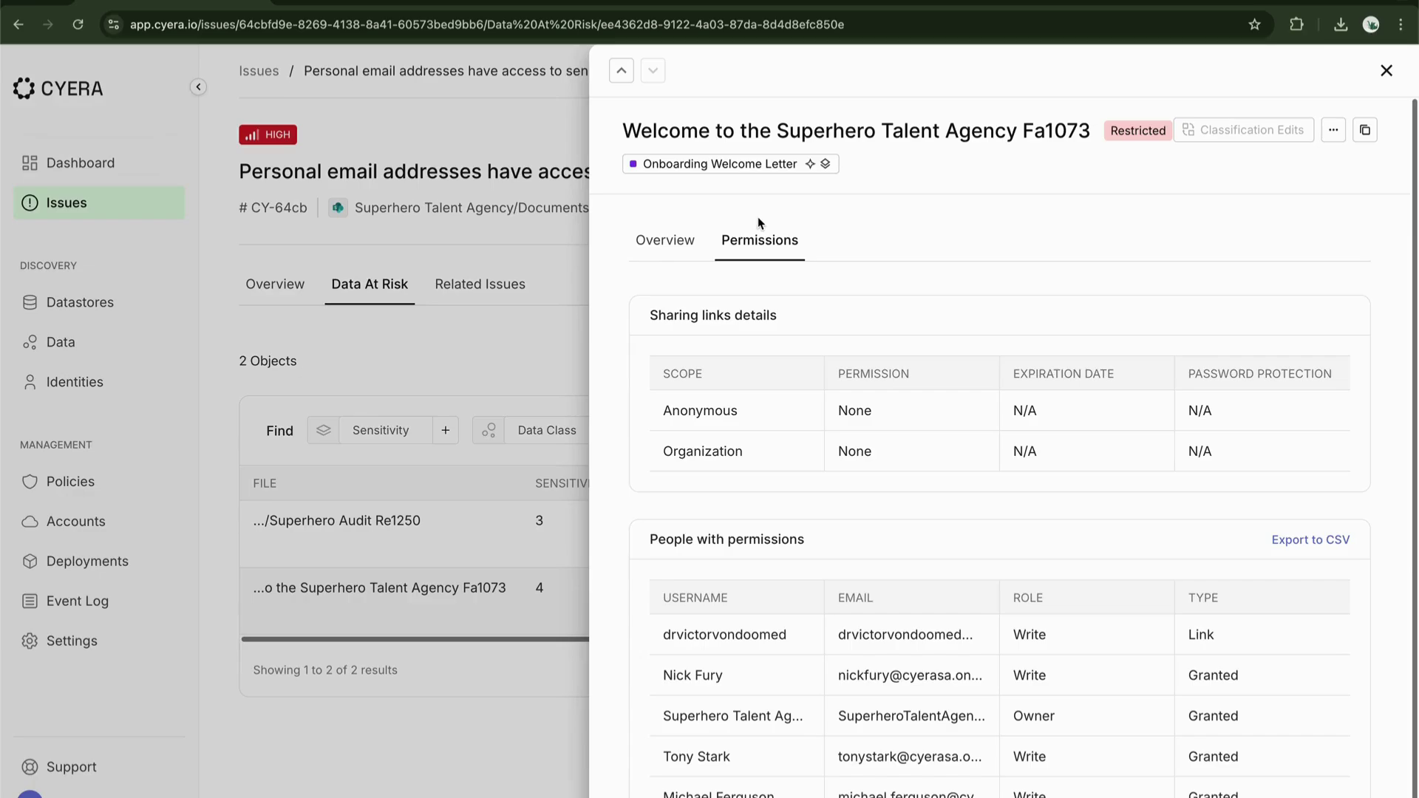
scroll(863, 274, down, 1)
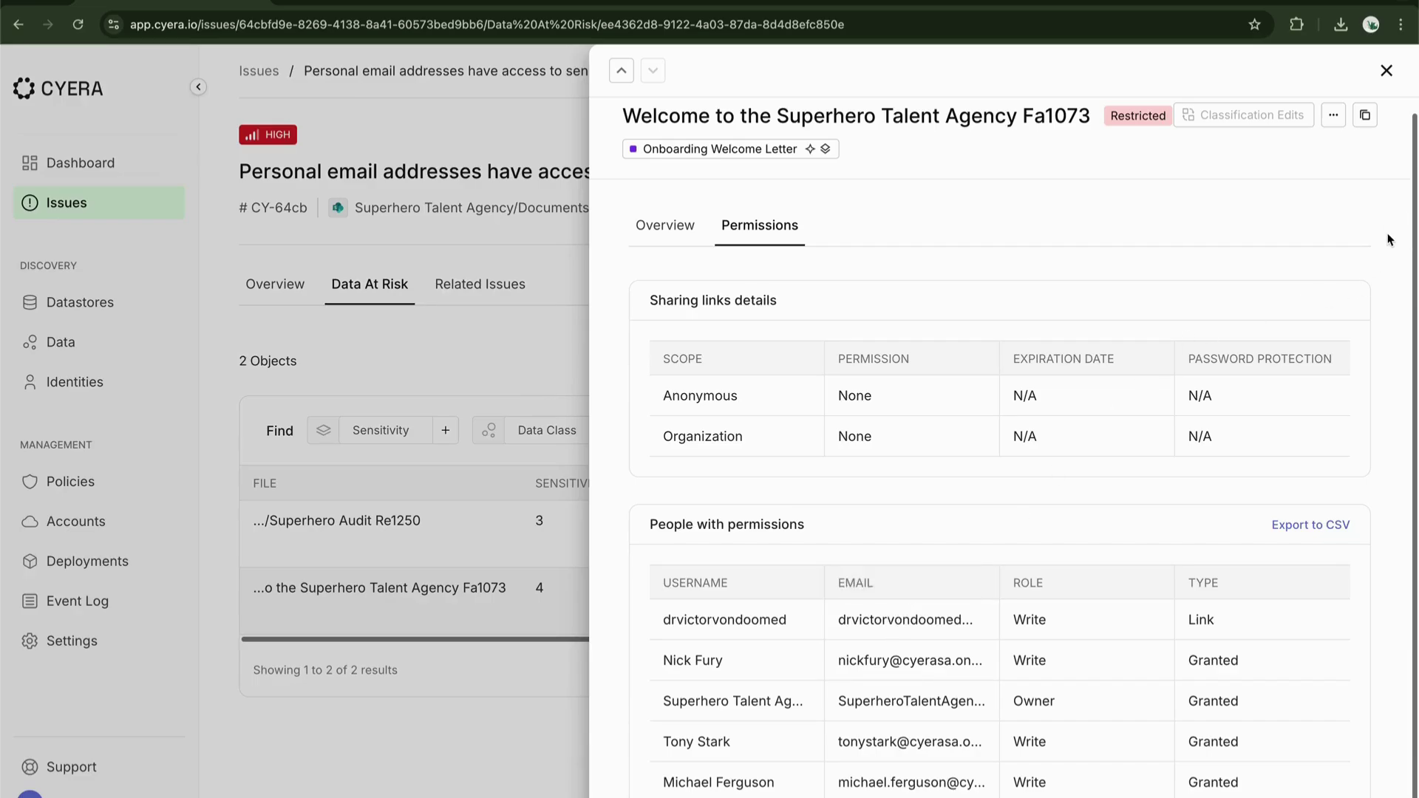
click(1390, 77)
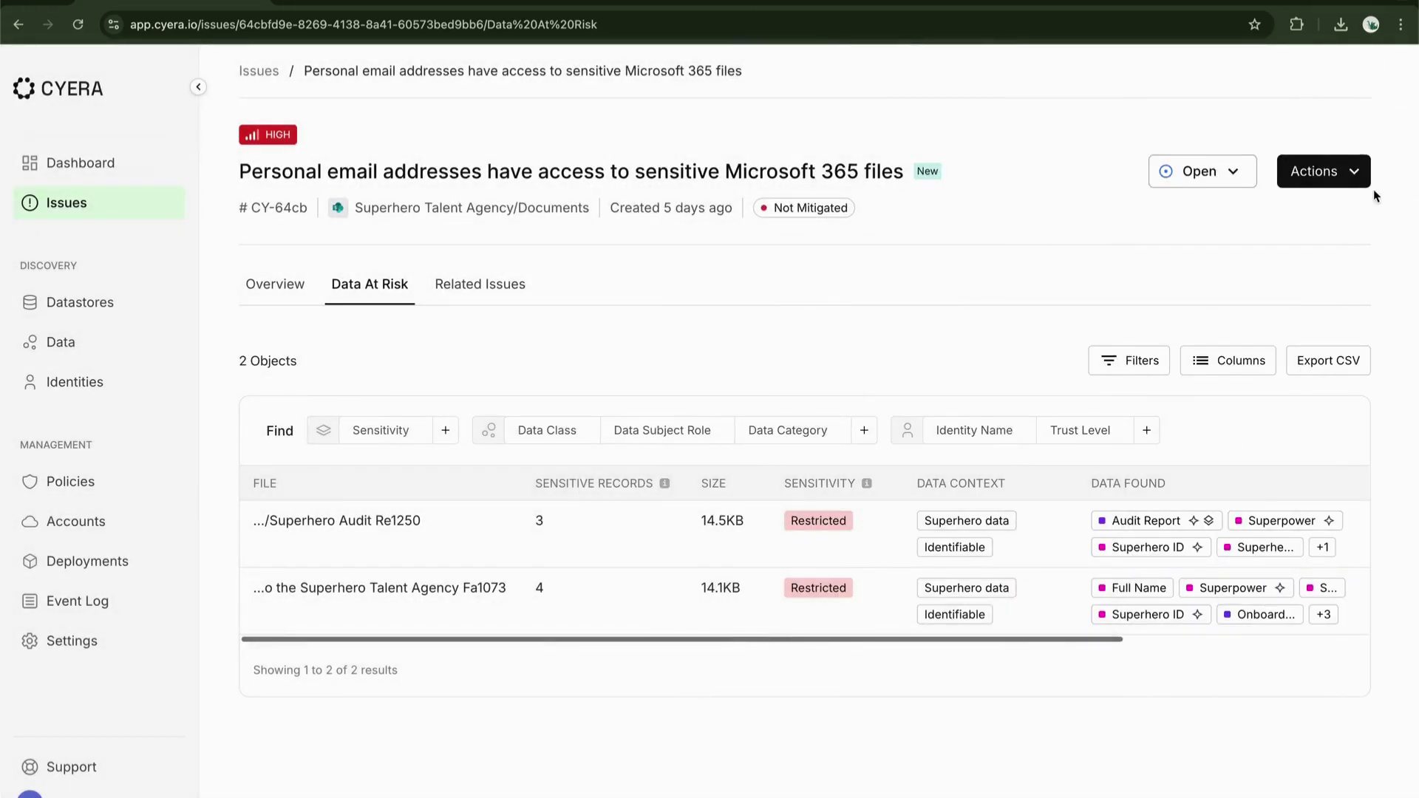
Step: Check the actions available for the personal email access issue and return to the issues list
click(1351, 166)
click(1351, 166)
key(alt+Left)
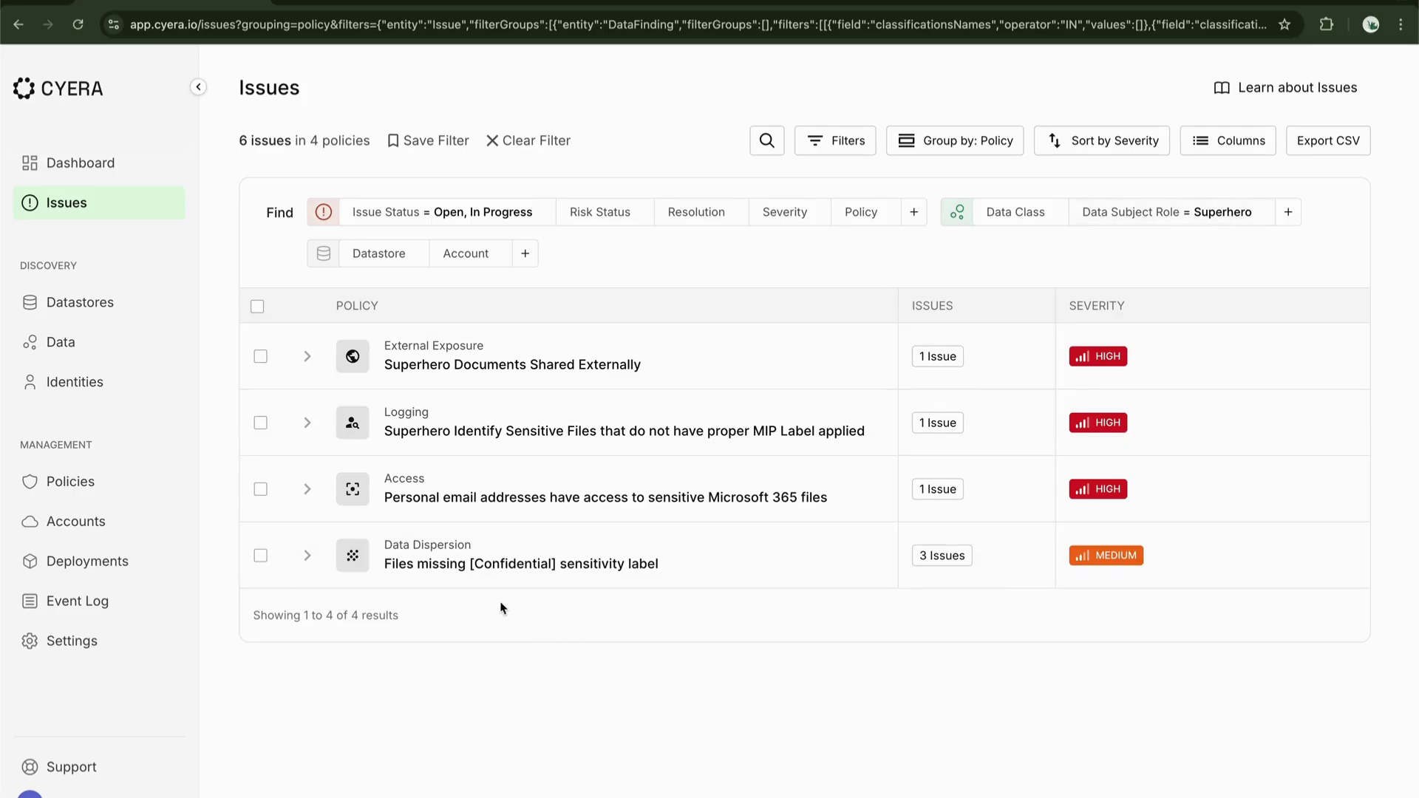
Step: Expand the Files missing [Confidential] sensitivity label policy and check the issue under the Superhero MIP label policy, collapsing the latter again
click(307, 555)
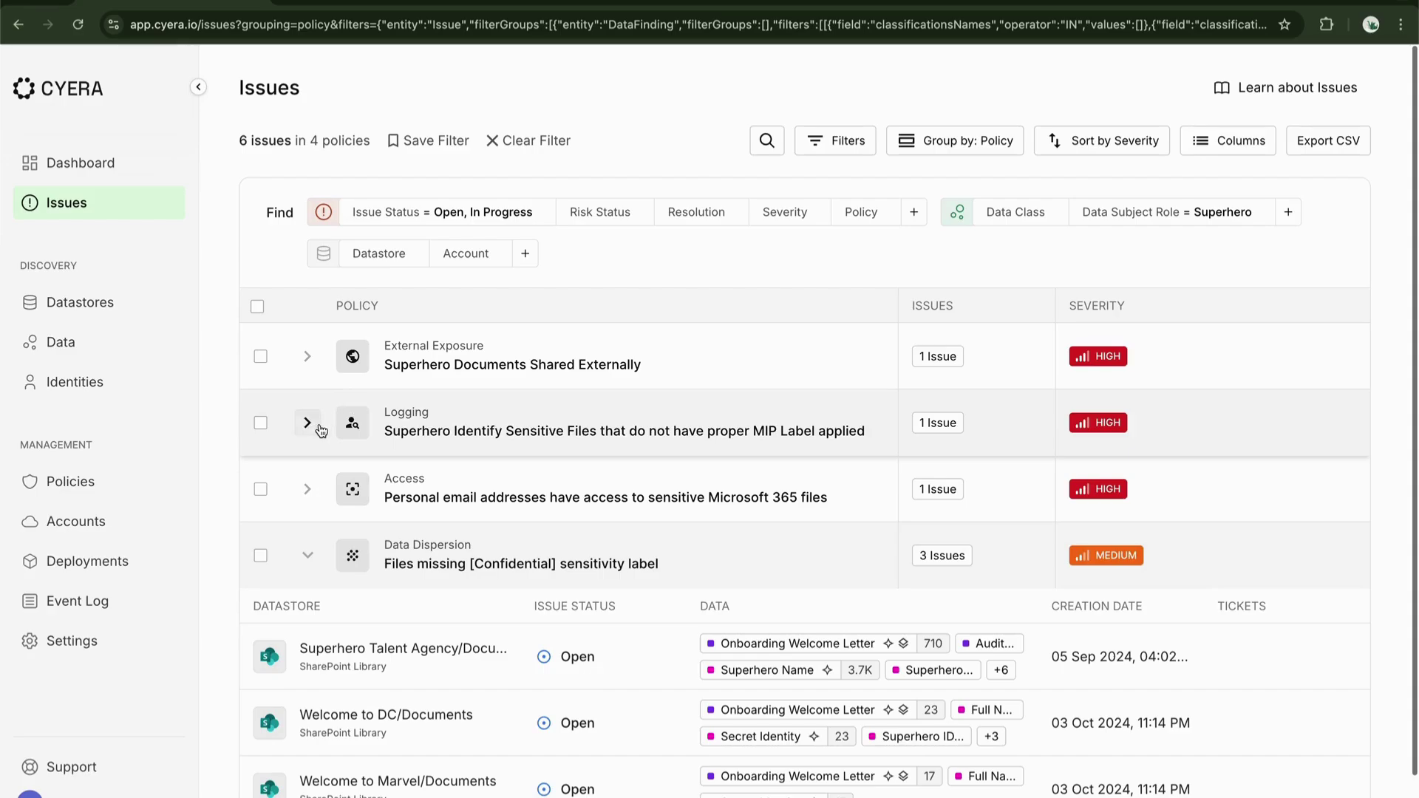
click(309, 424)
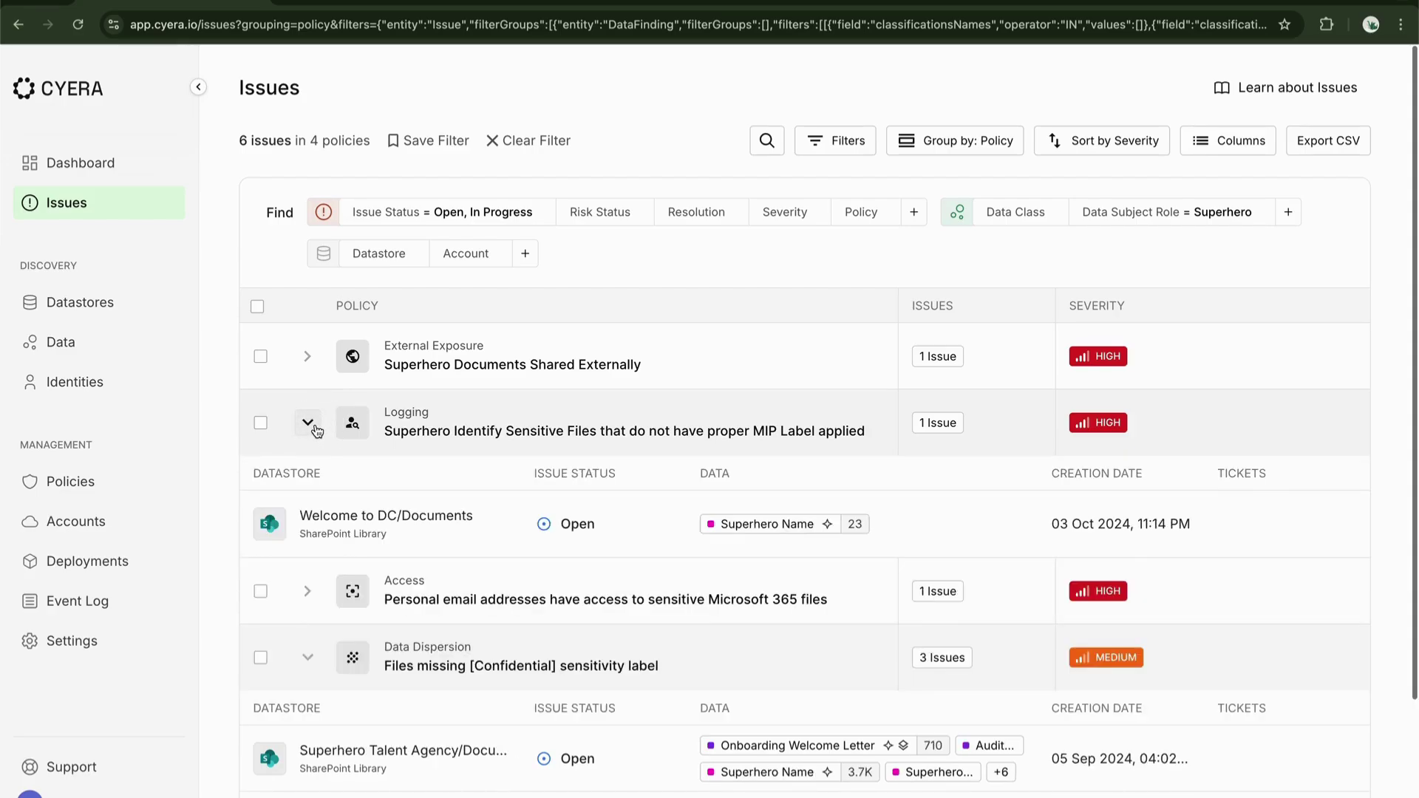
click(314, 429)
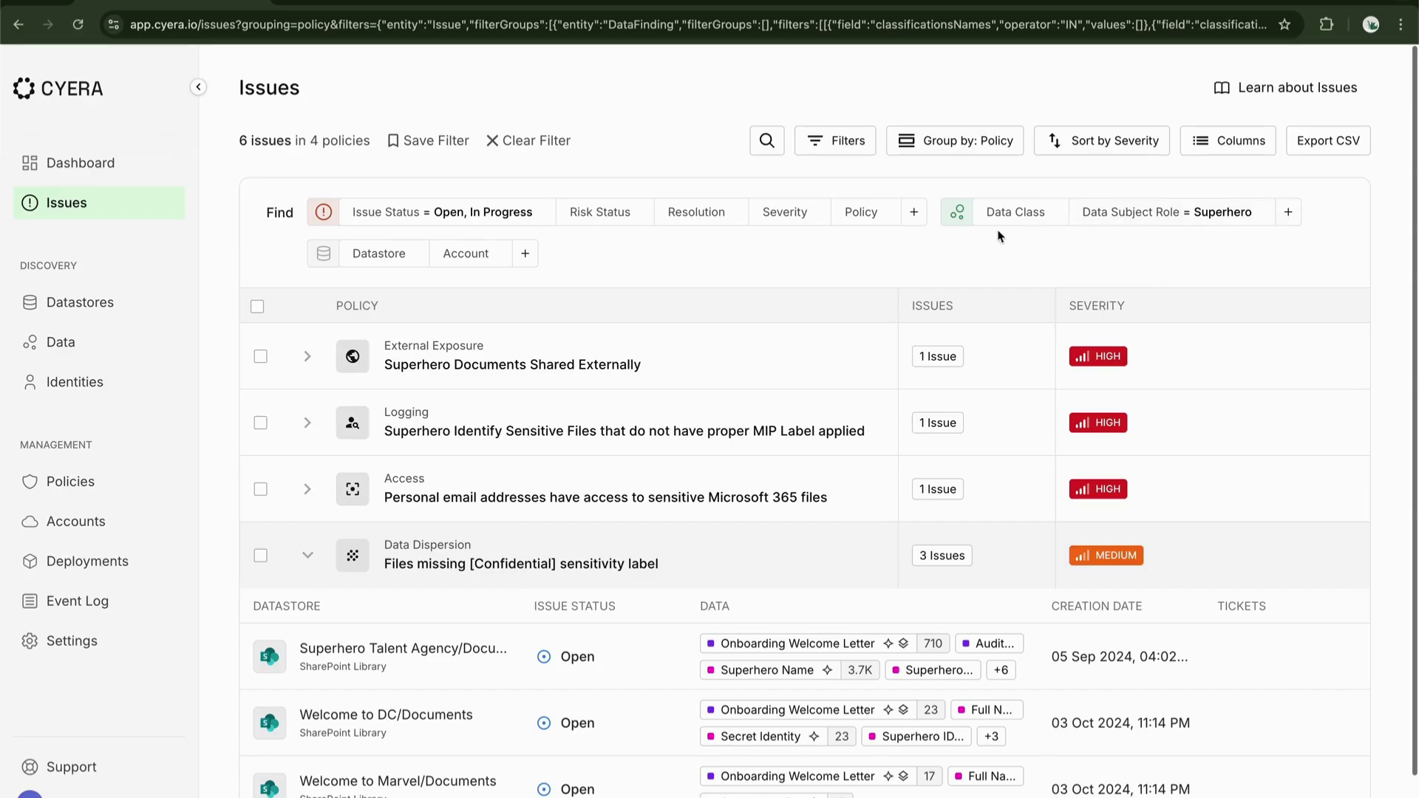
Step: Filter the issues to the Files missing [Confidential] sensitivity label policy and open the Superhero Talent Agency/Documents issue
click(863, 214)
text(label)
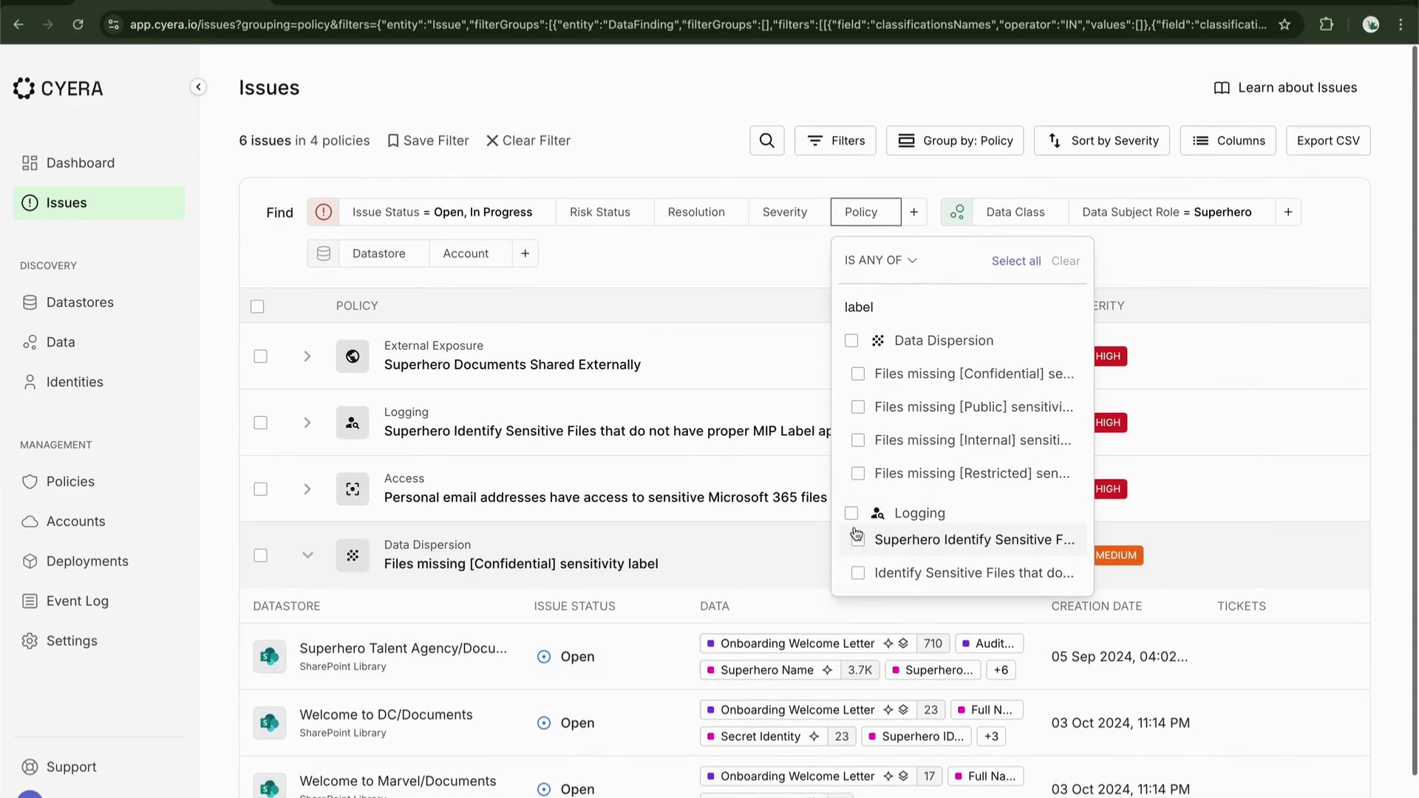
click(857, 375)
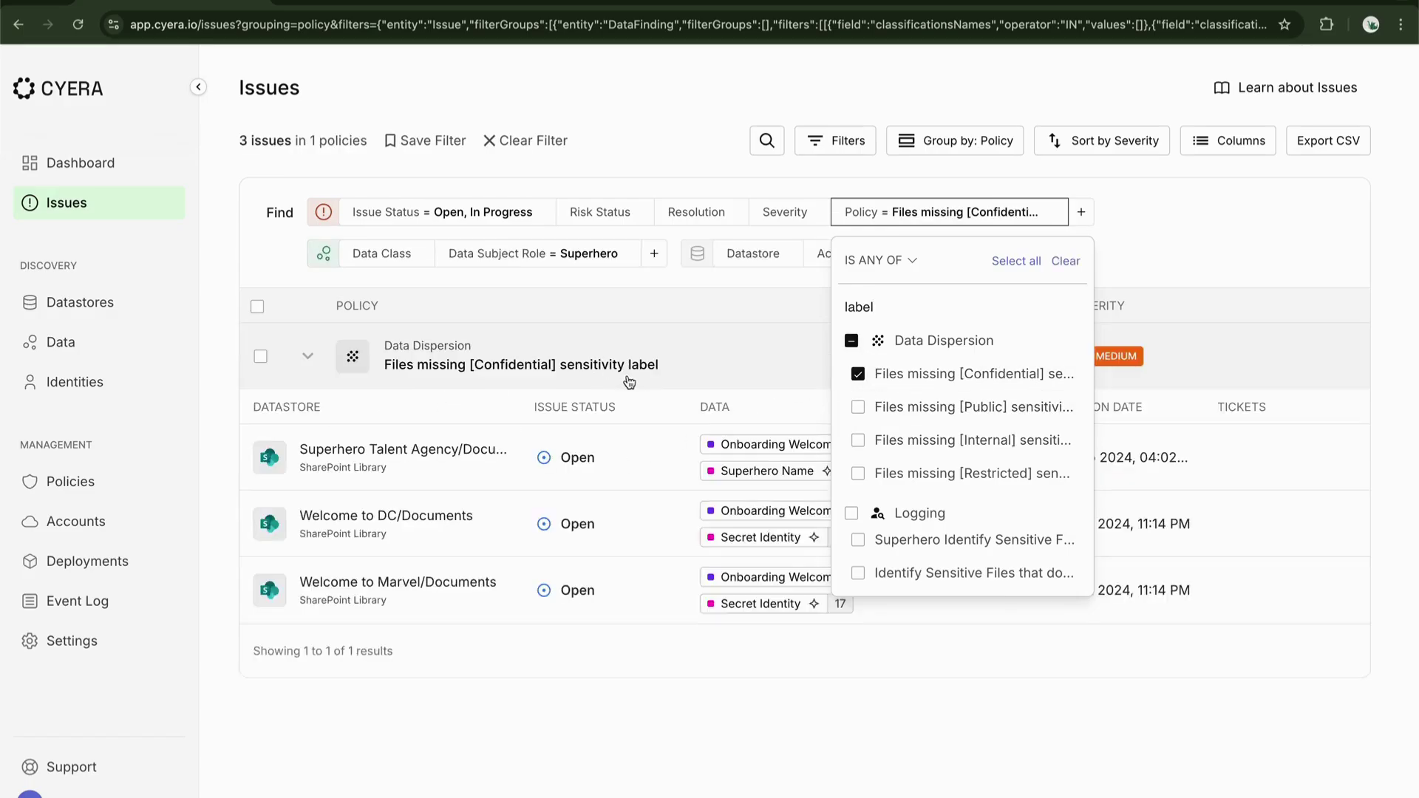
click(412, 463)
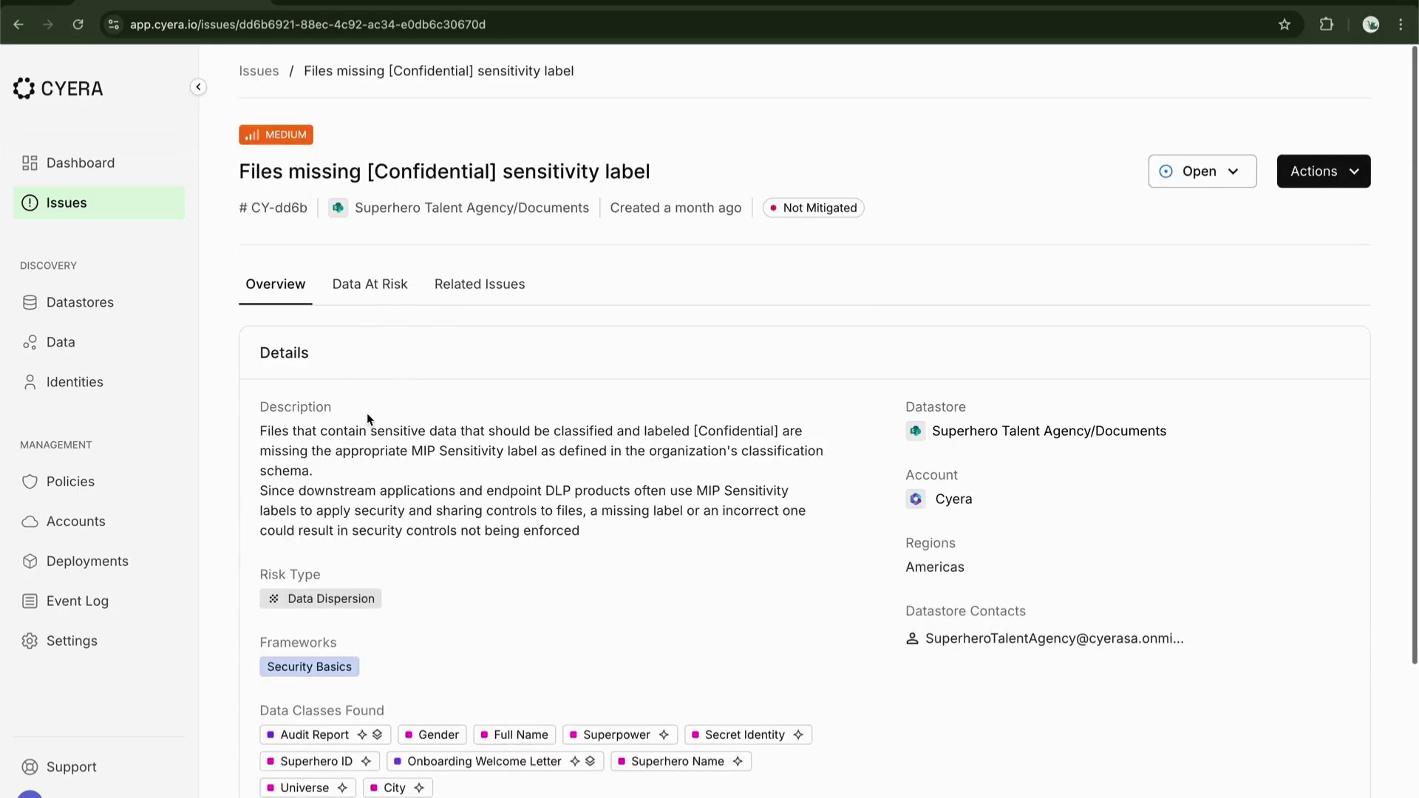
Step: Review the data classes and data contexts found in the issue's overview, and open its list of data at risk
scroll(383, 578, down, 3)
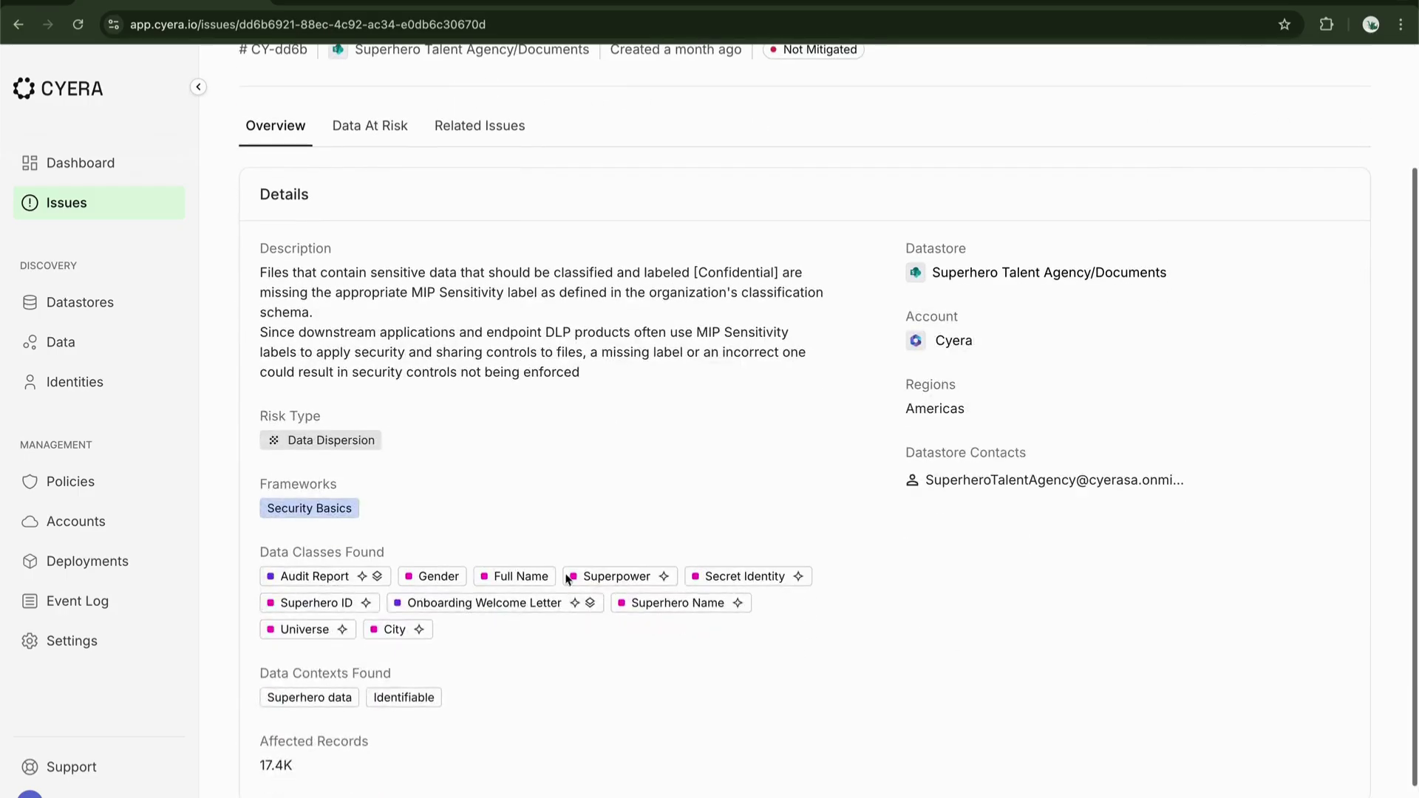
drag(275, 699, 387, 695)
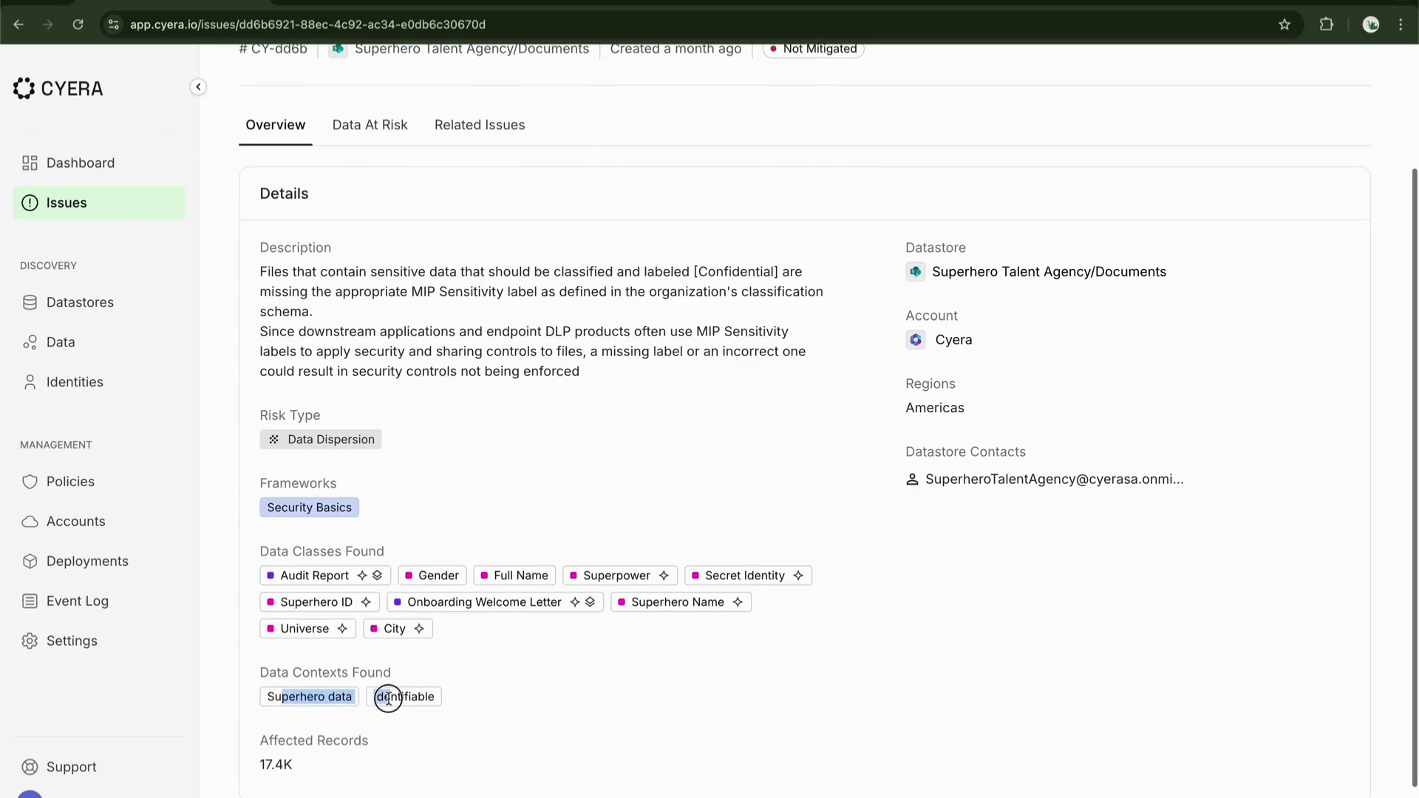
click(370, 127)
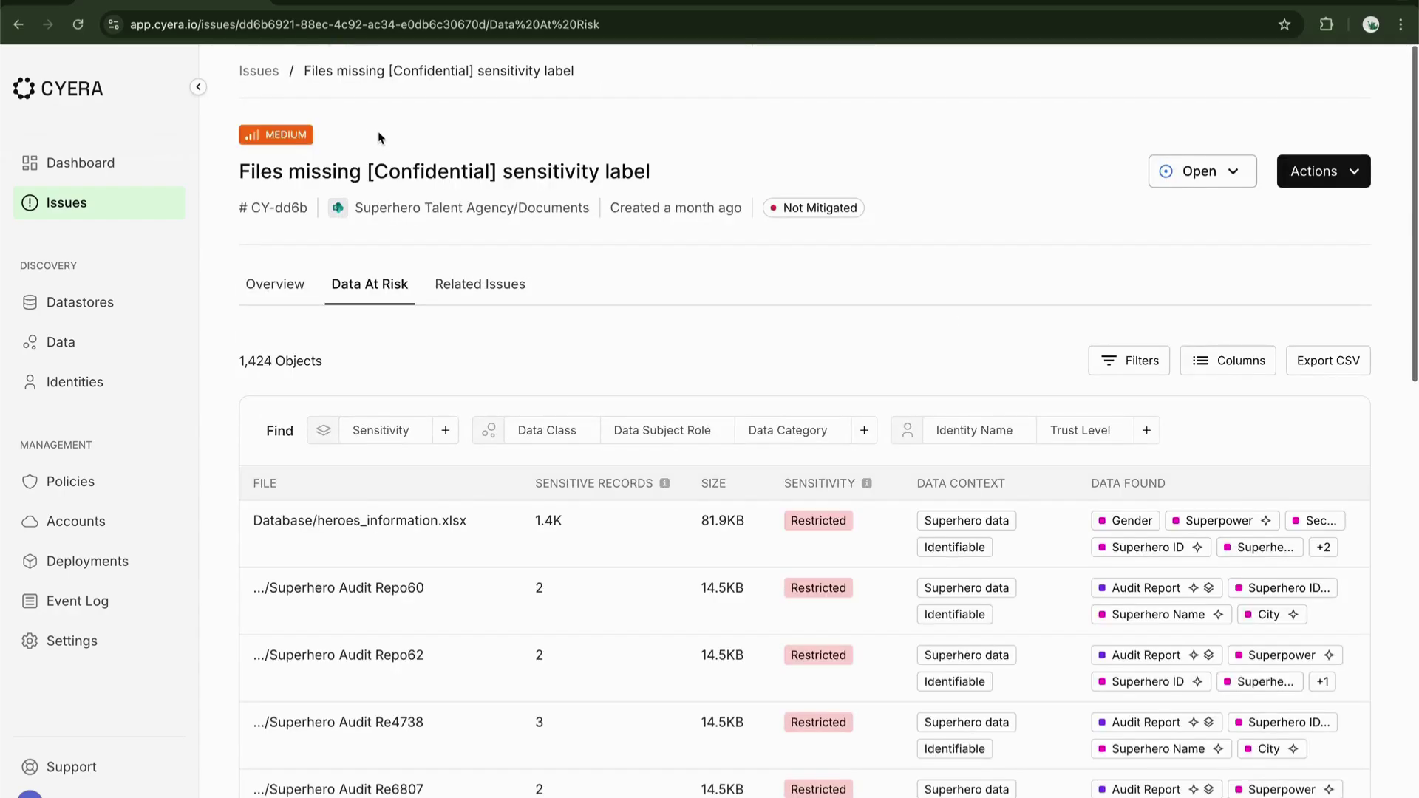
Step: Inspect the file details, sensitivity label and detected data classes of heroes_information.xlsx, and close its details
click(377, 532)
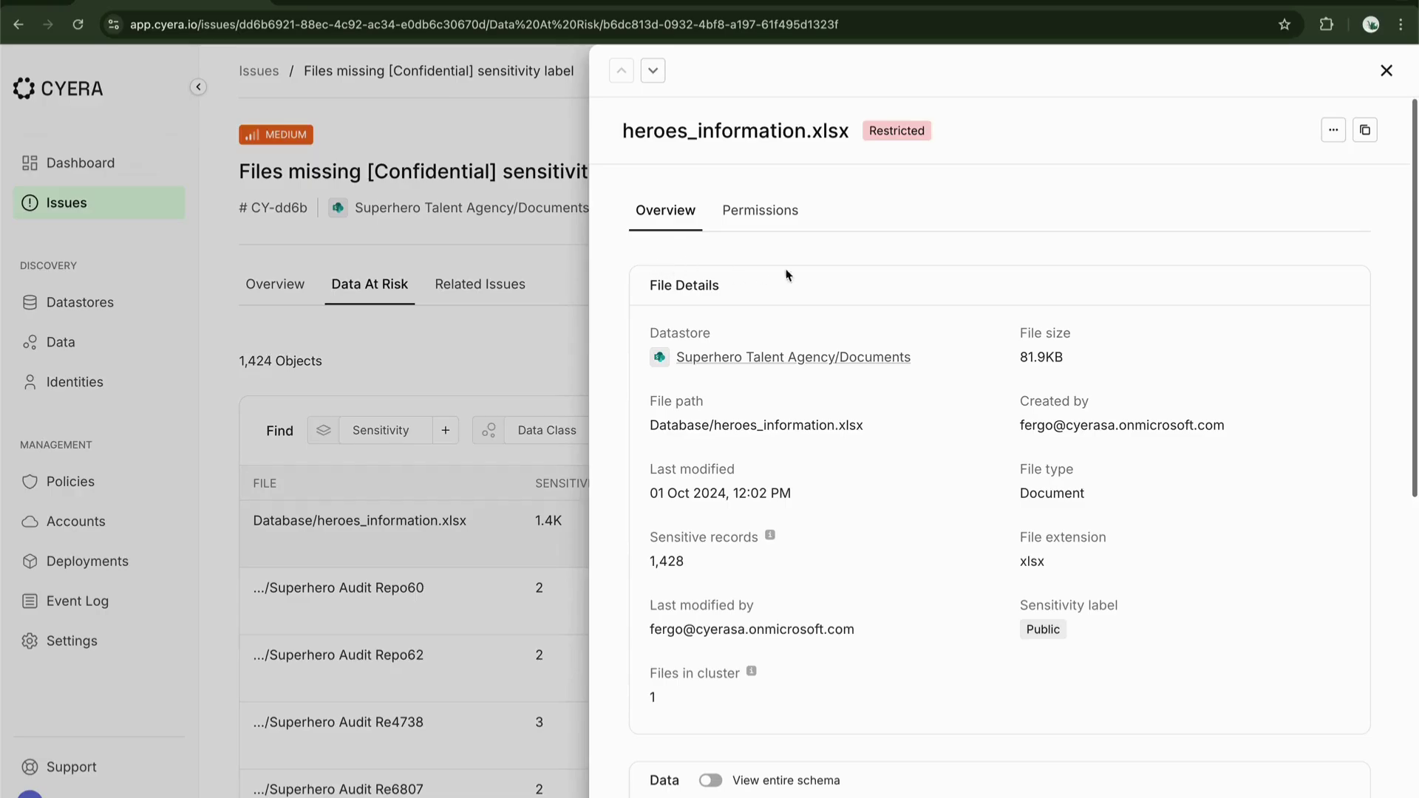
scroll(863, 344, down, 3)
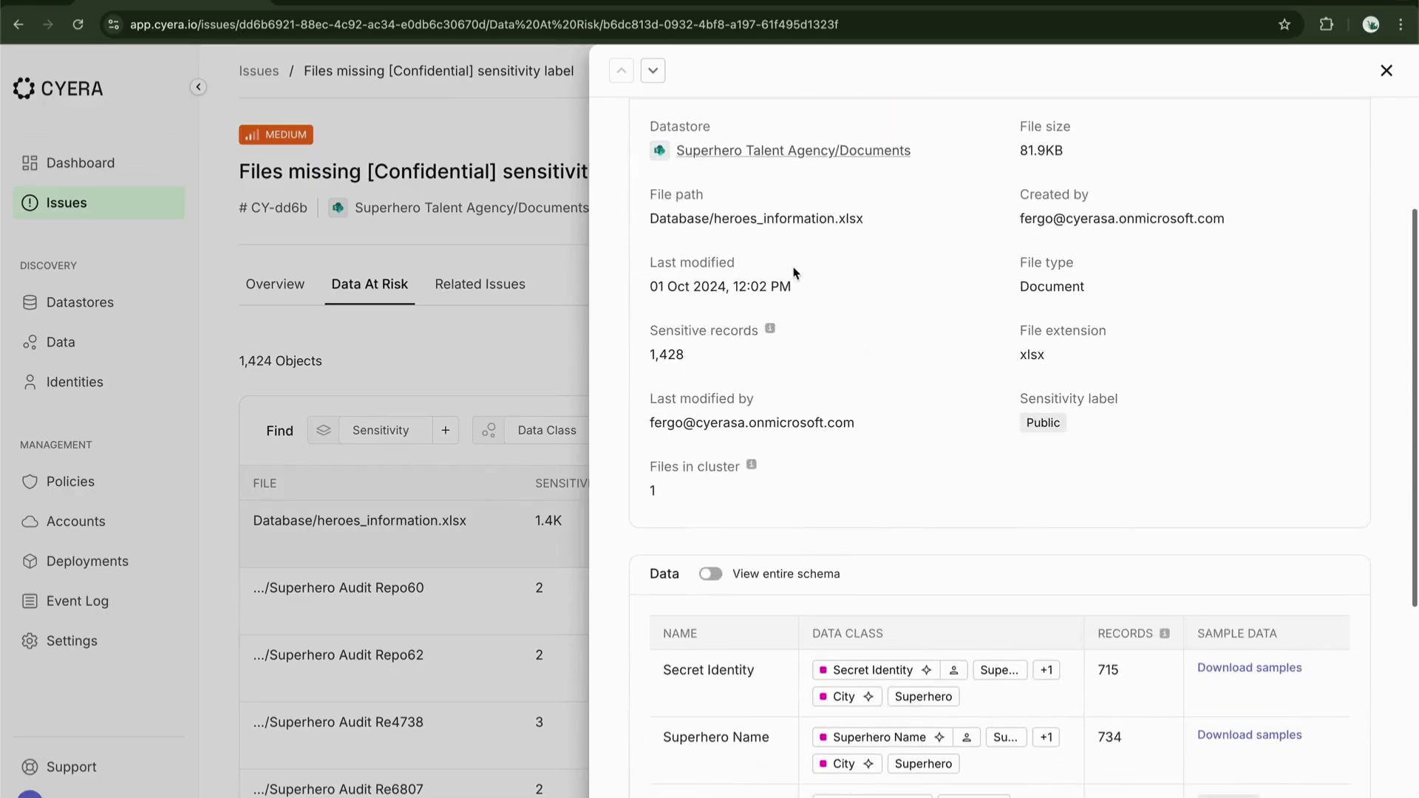
scroll(707, 386, down, 3)
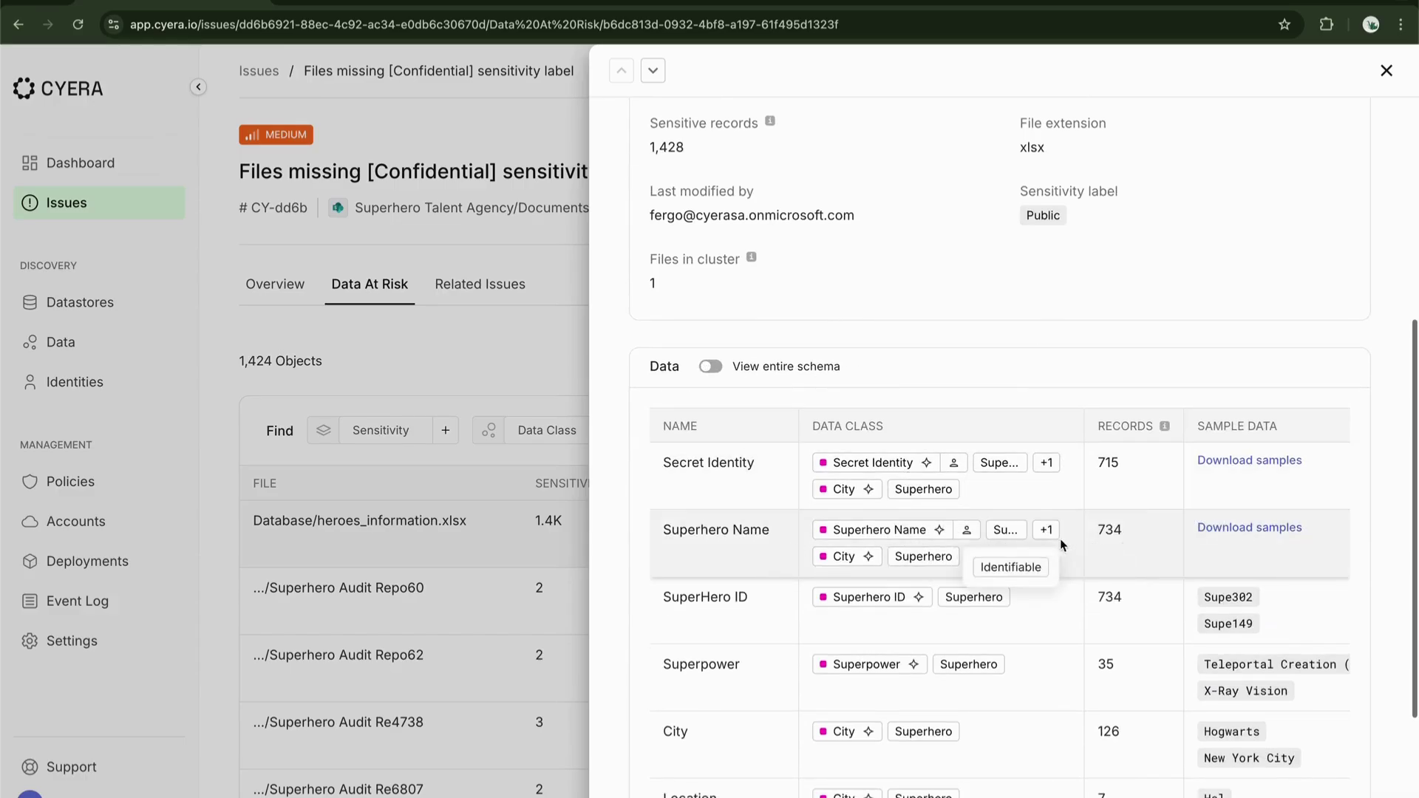
scroll(1266, 603, down, 4)
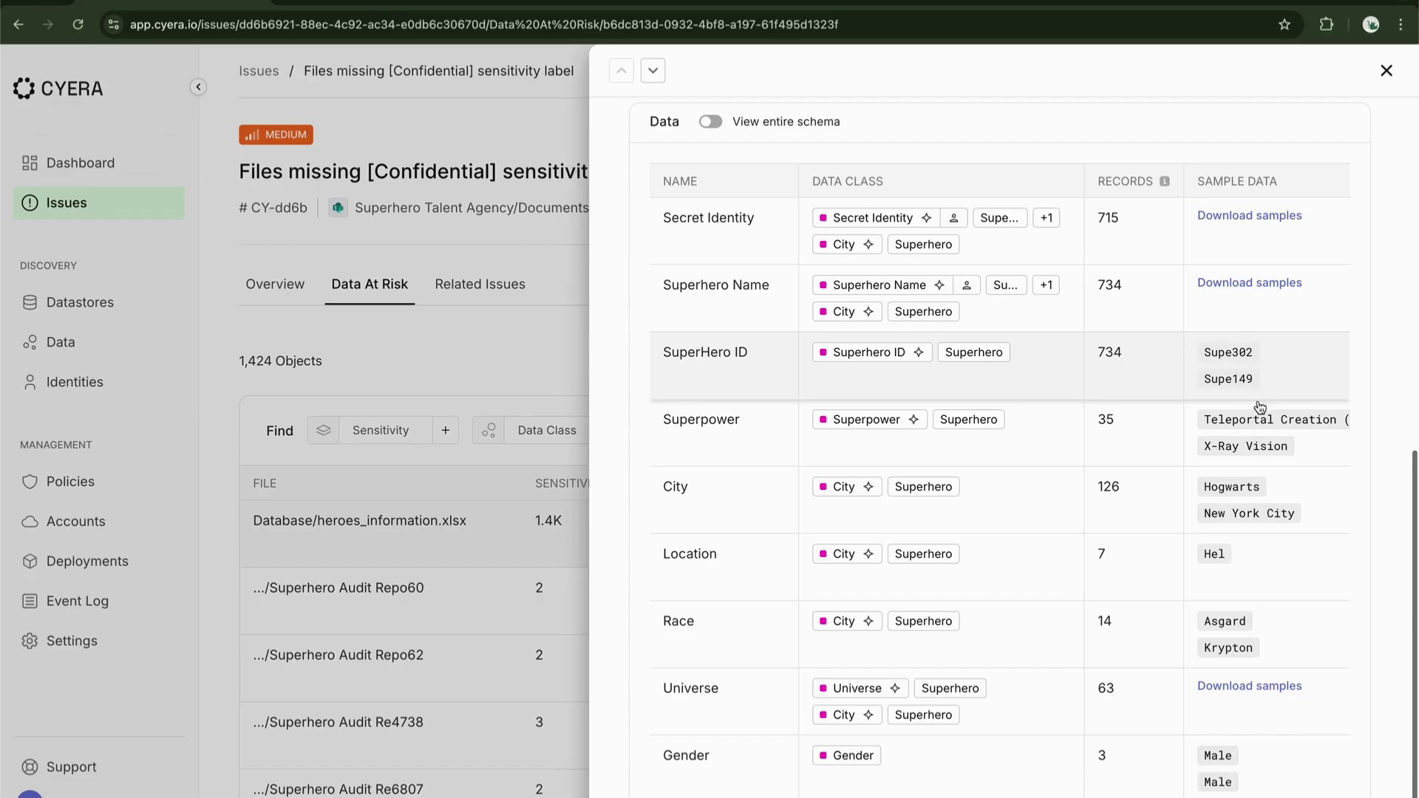
scroll(1067, 708, up, 5)
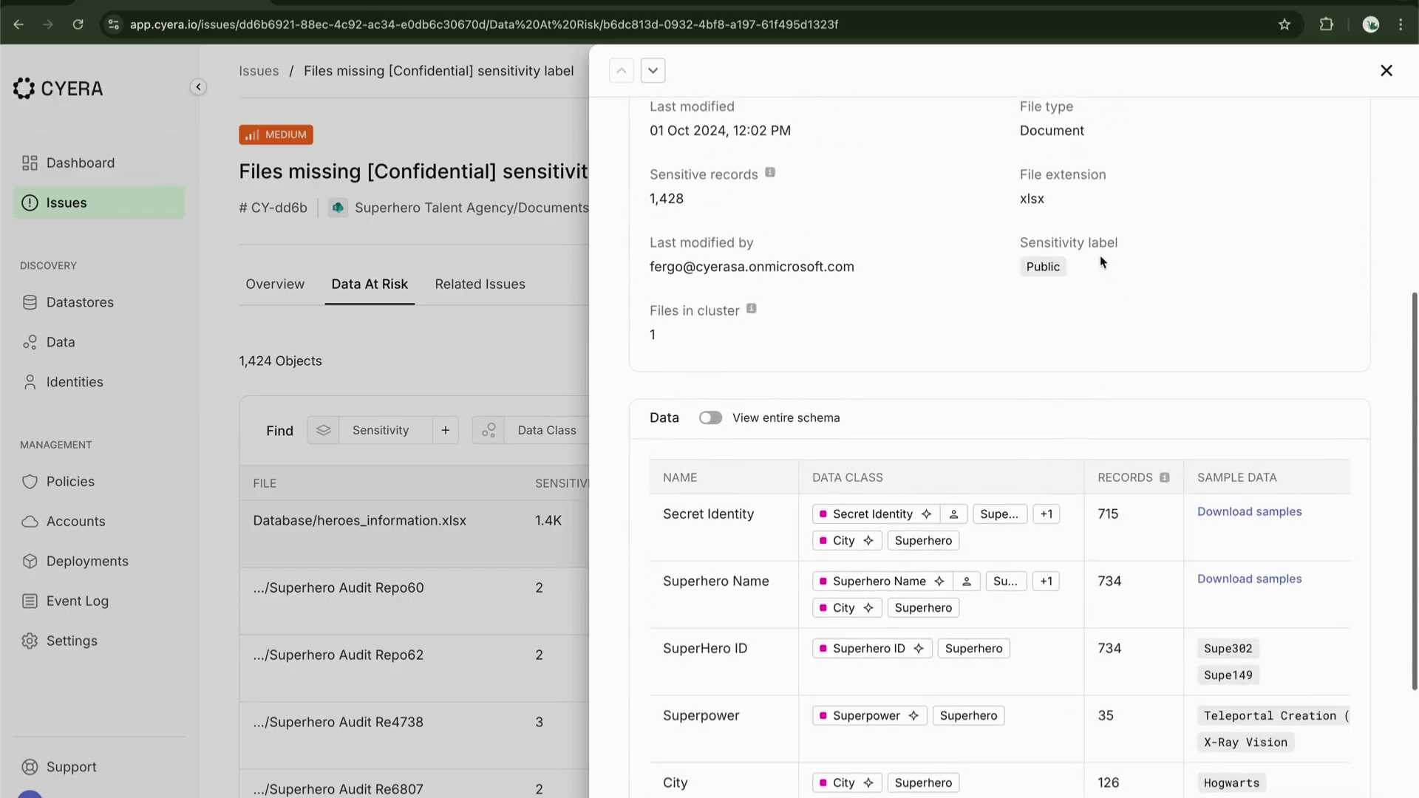
click(1043, 268)
scroll(1294, 245, up, 5)
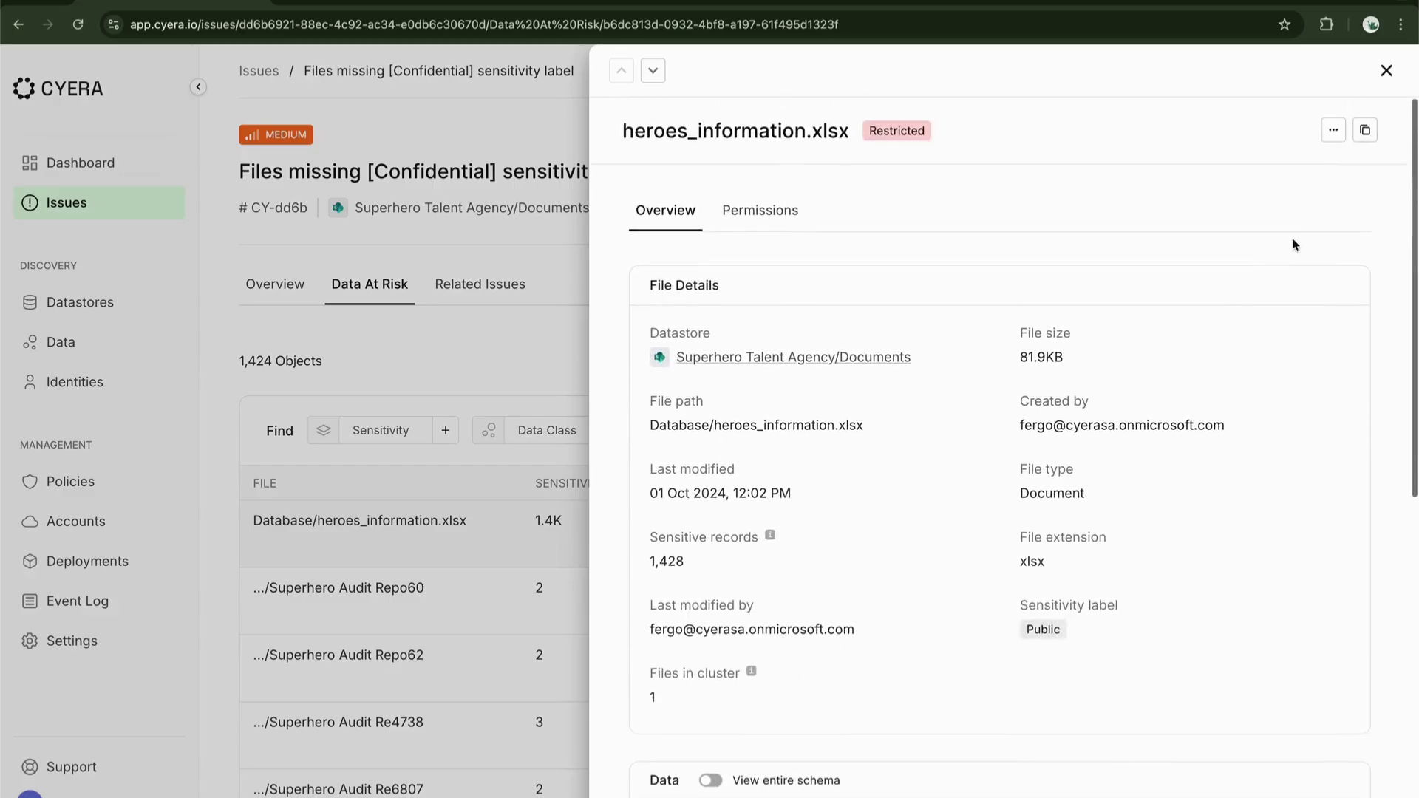
click(1388, 72)
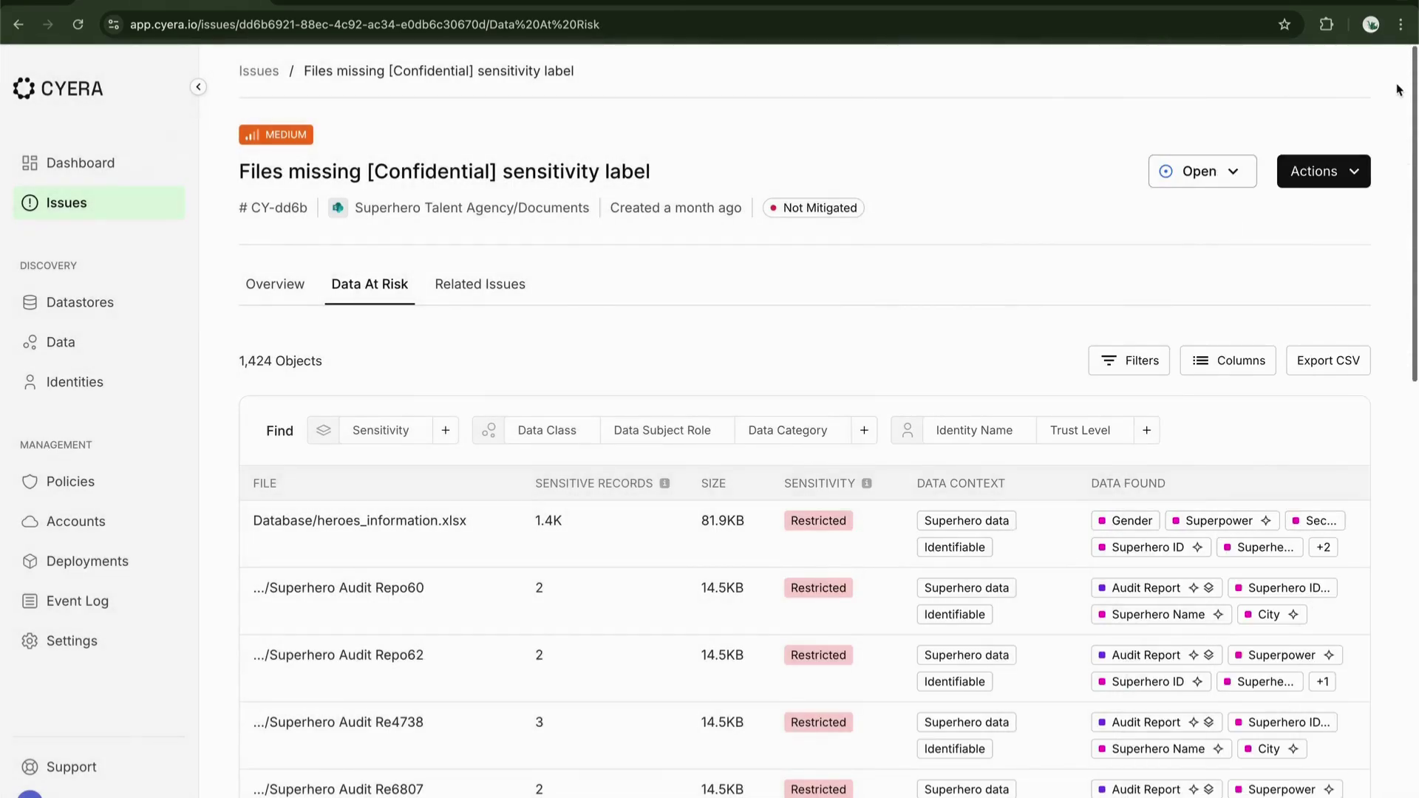
Step: Remediate the missing Confidential label issue by applying the sensitivity label to all files it covers
click(1334, 171)
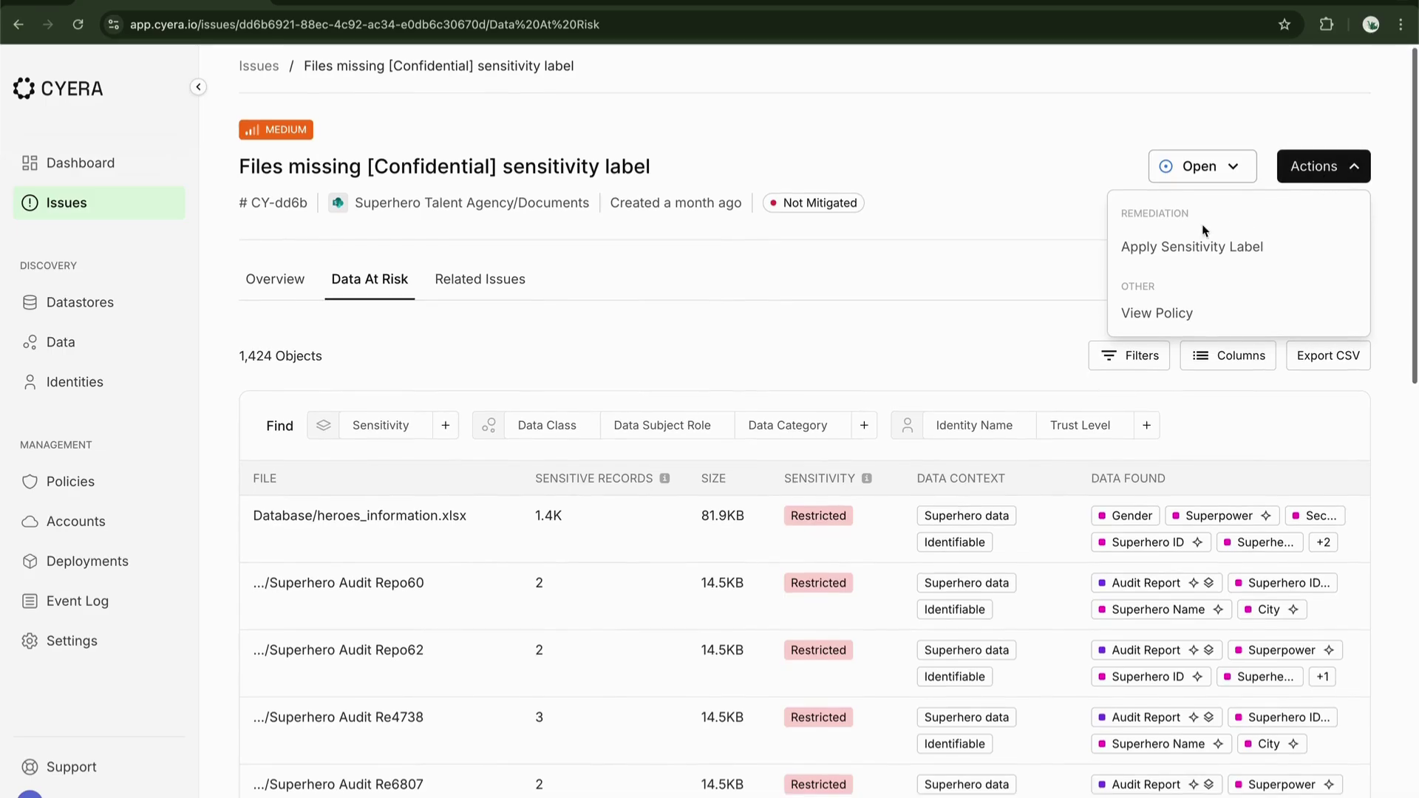
click(1188, 248)
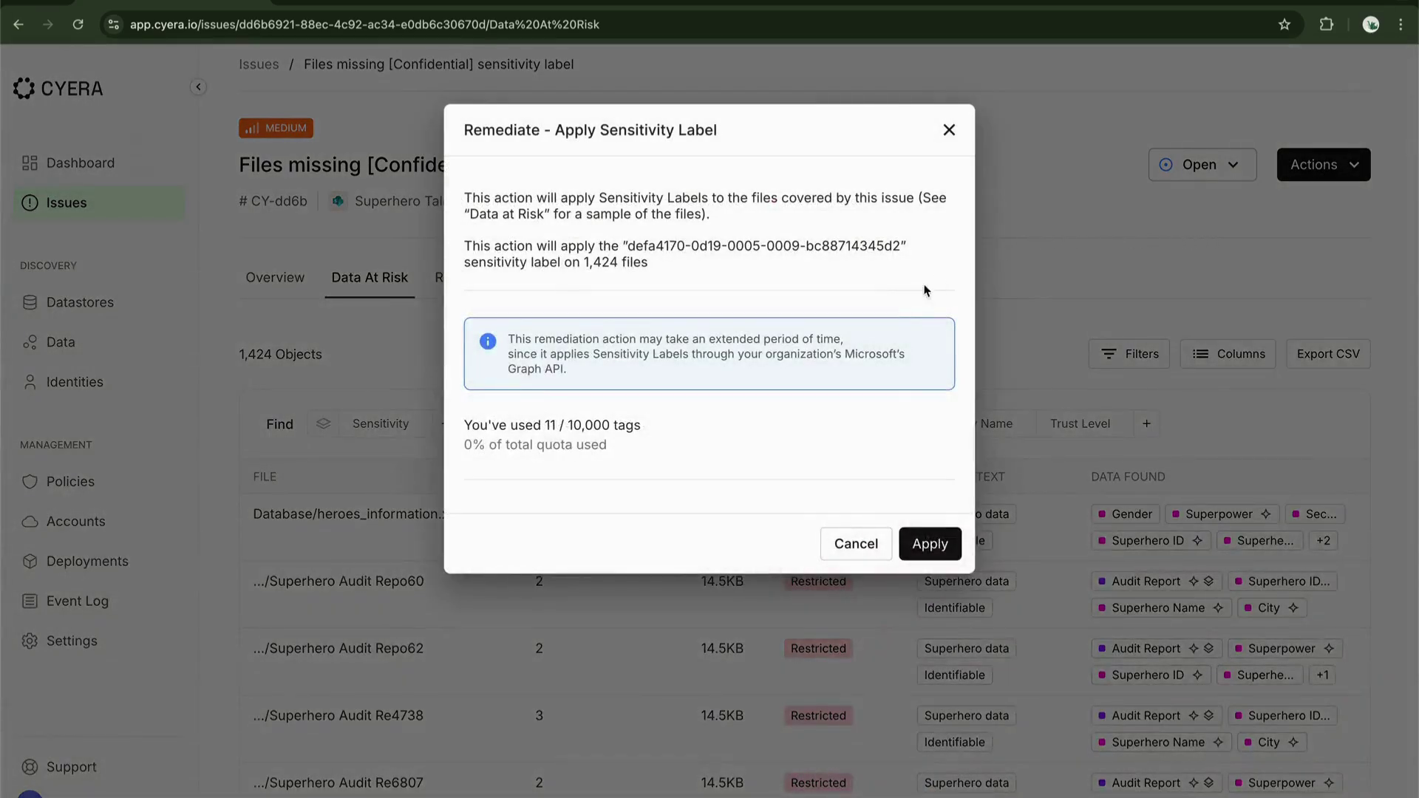
click(939, 546)
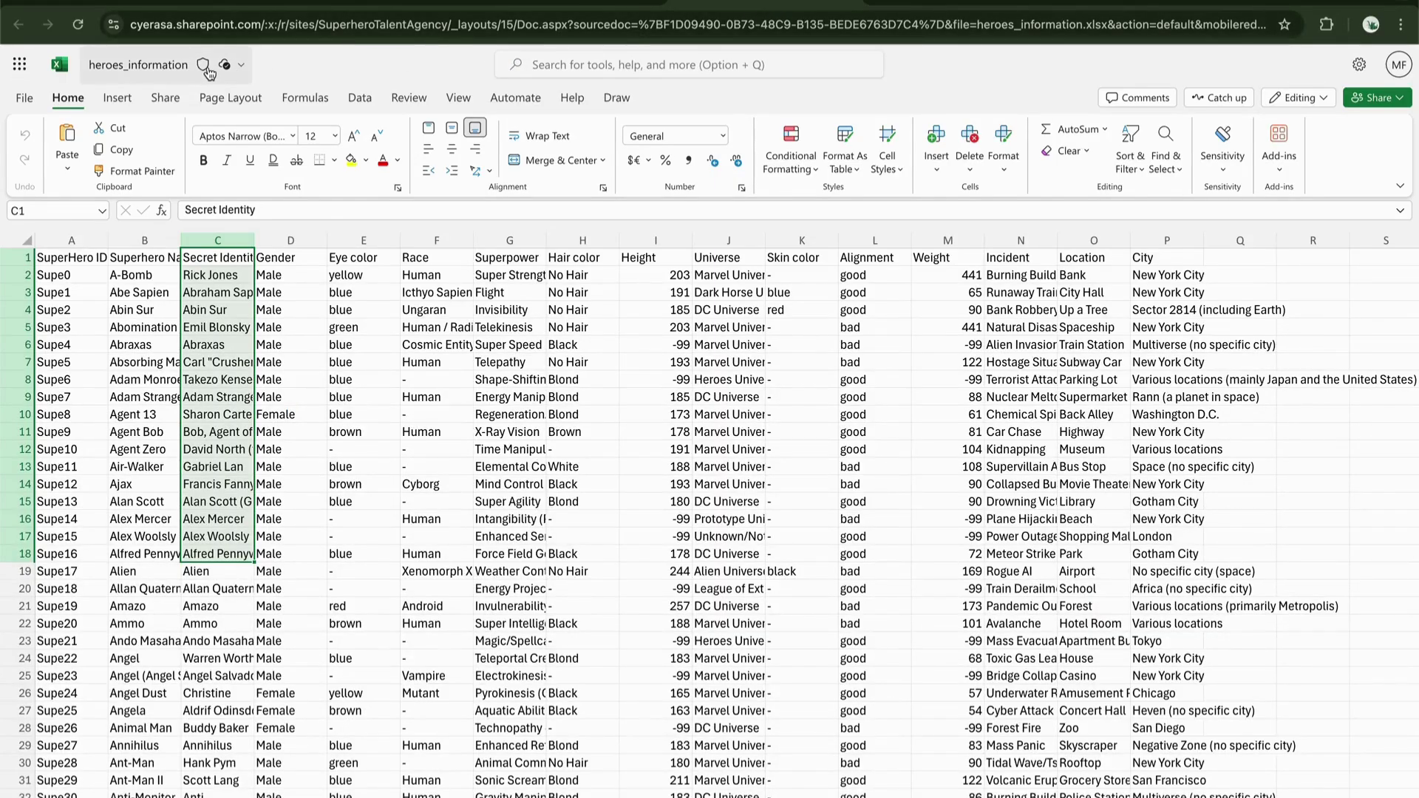
Step: Switch to the heroes_information workbook in Excel for the web and check its sensitivity label in the file details
click(209, 66)
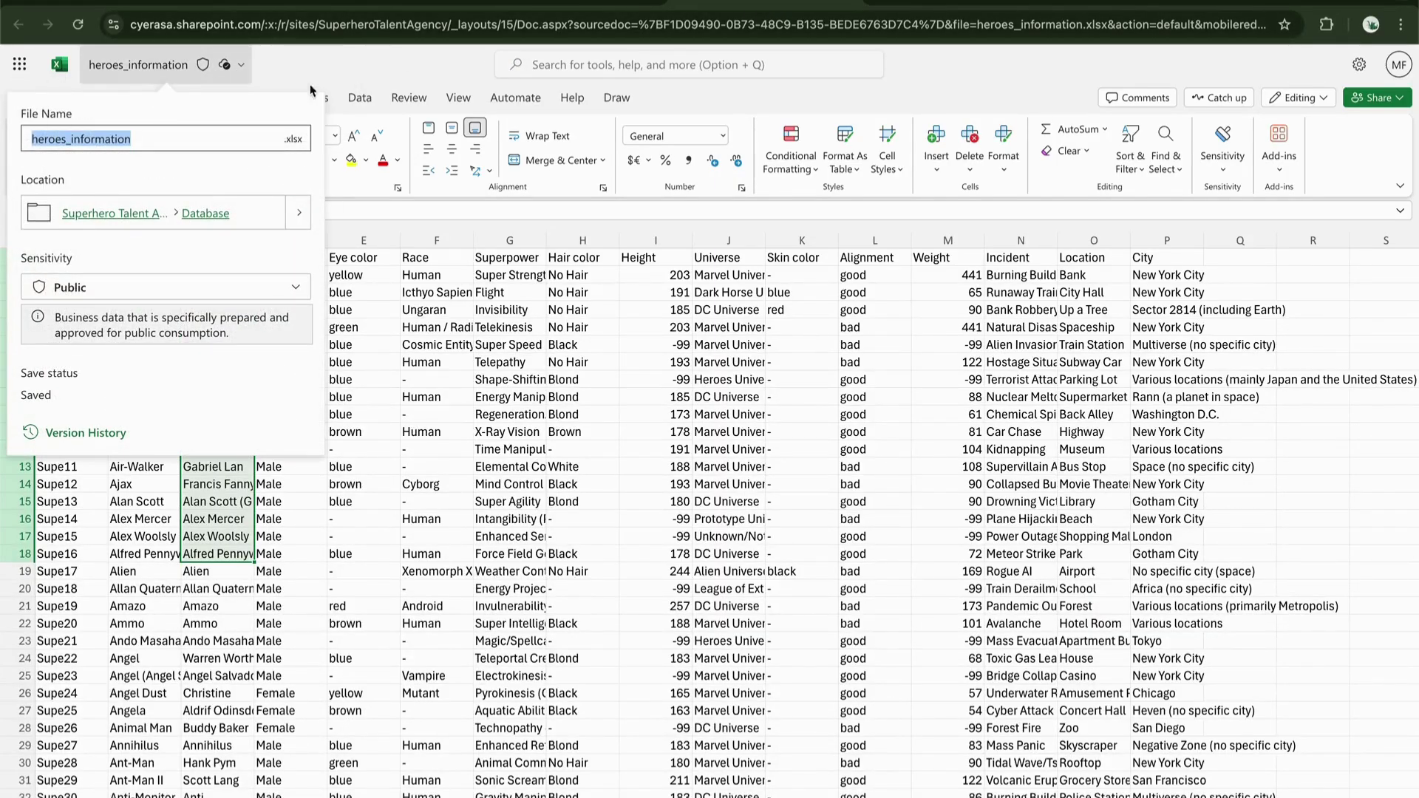